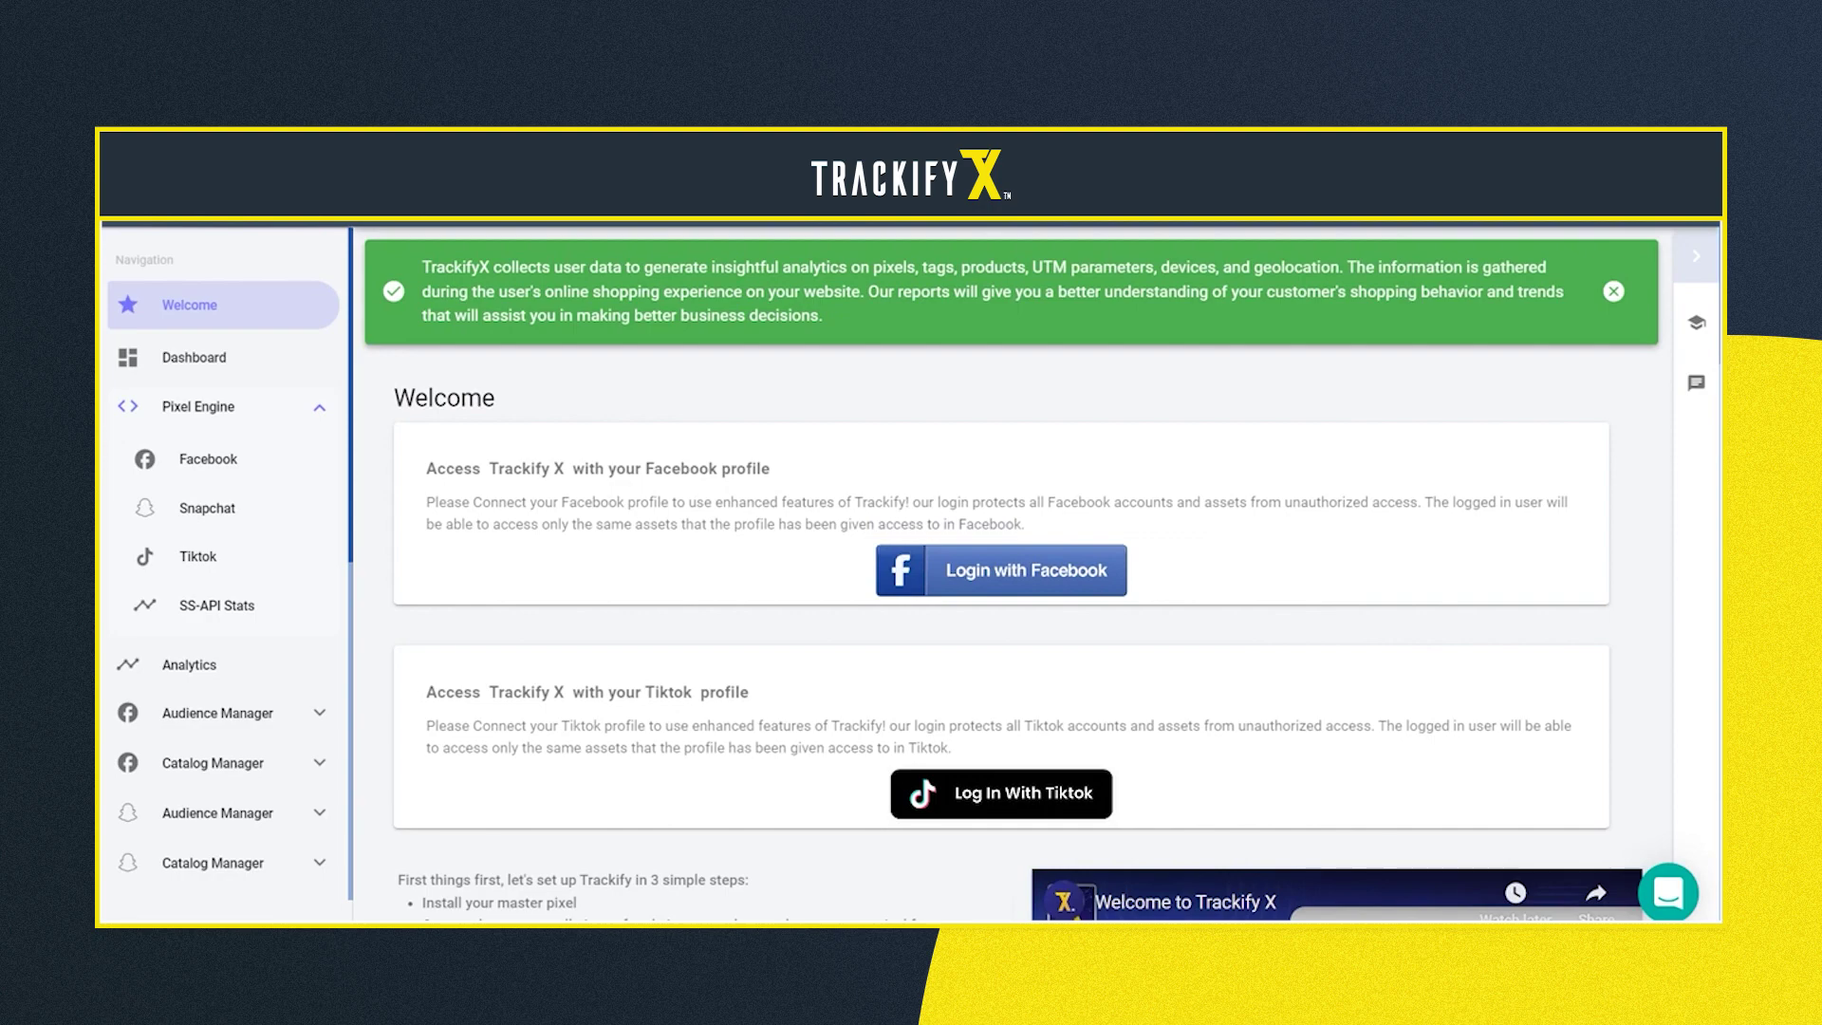
# Enter the account password and scroll down to Trackify X's Step 1 master pixel section
pyautogui.scroll(-5, 1006, 570)
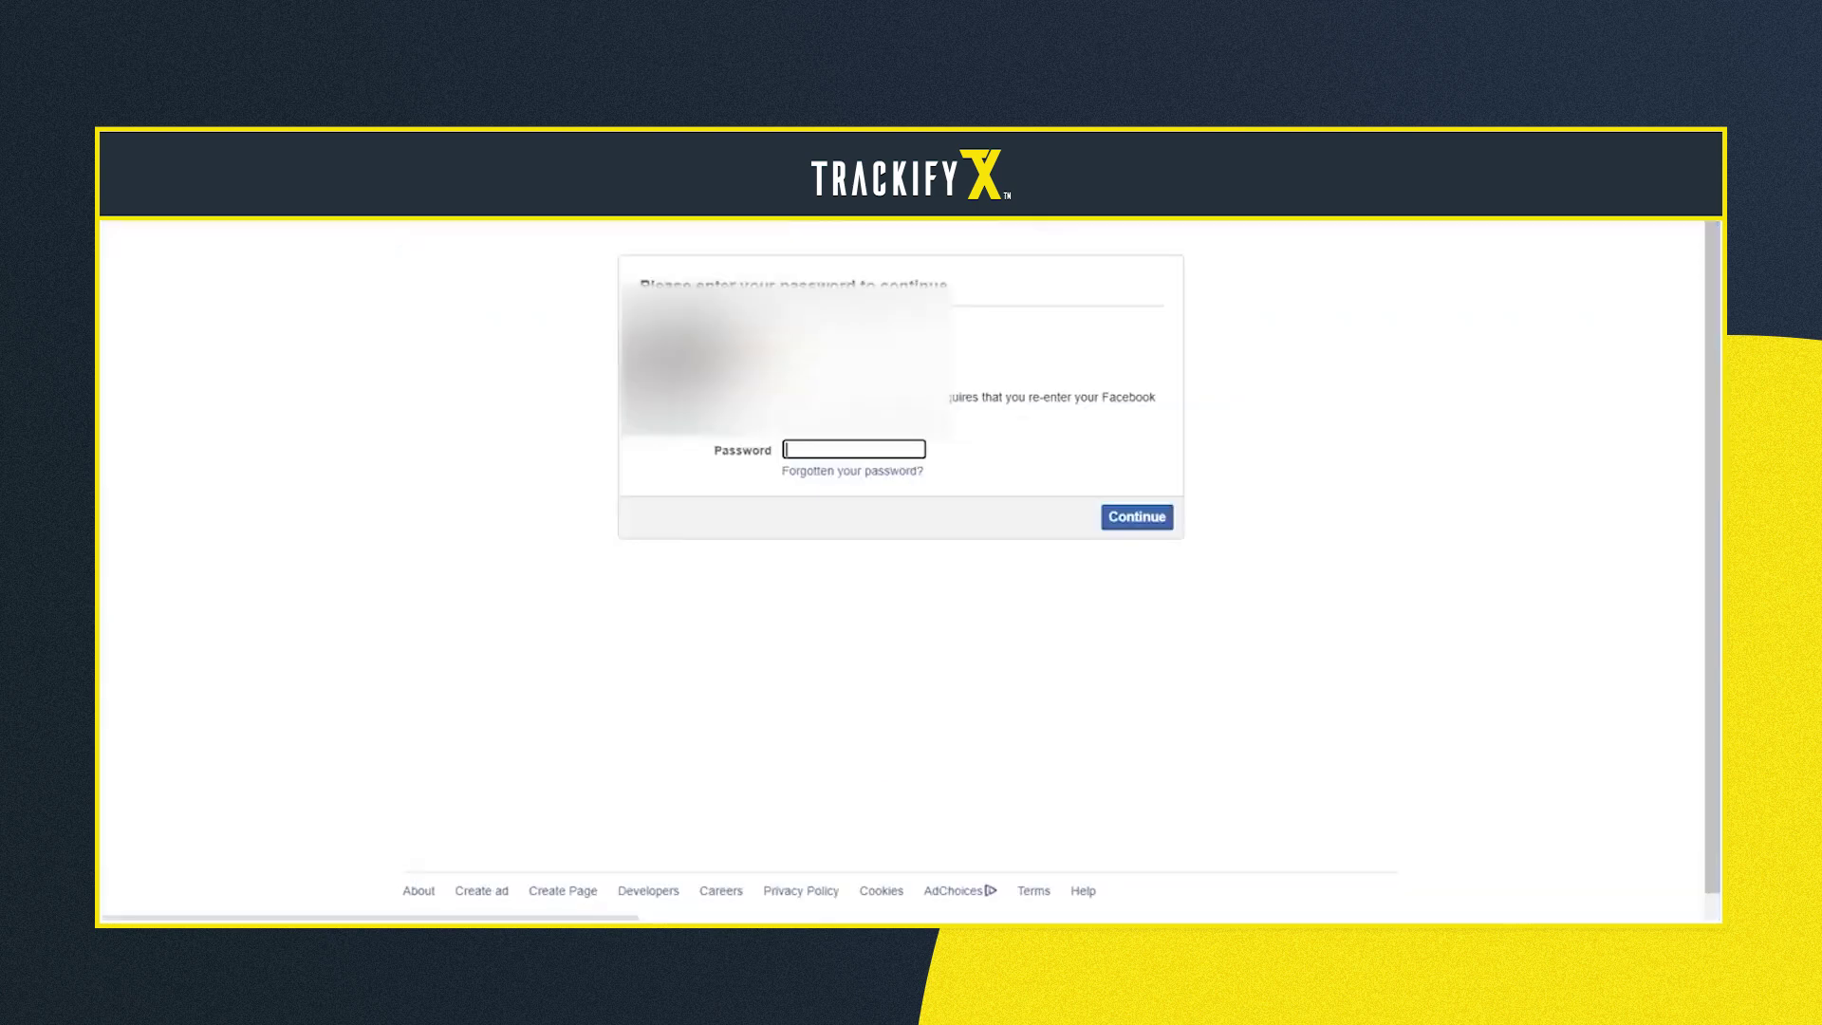
pyautogui.write('**************')
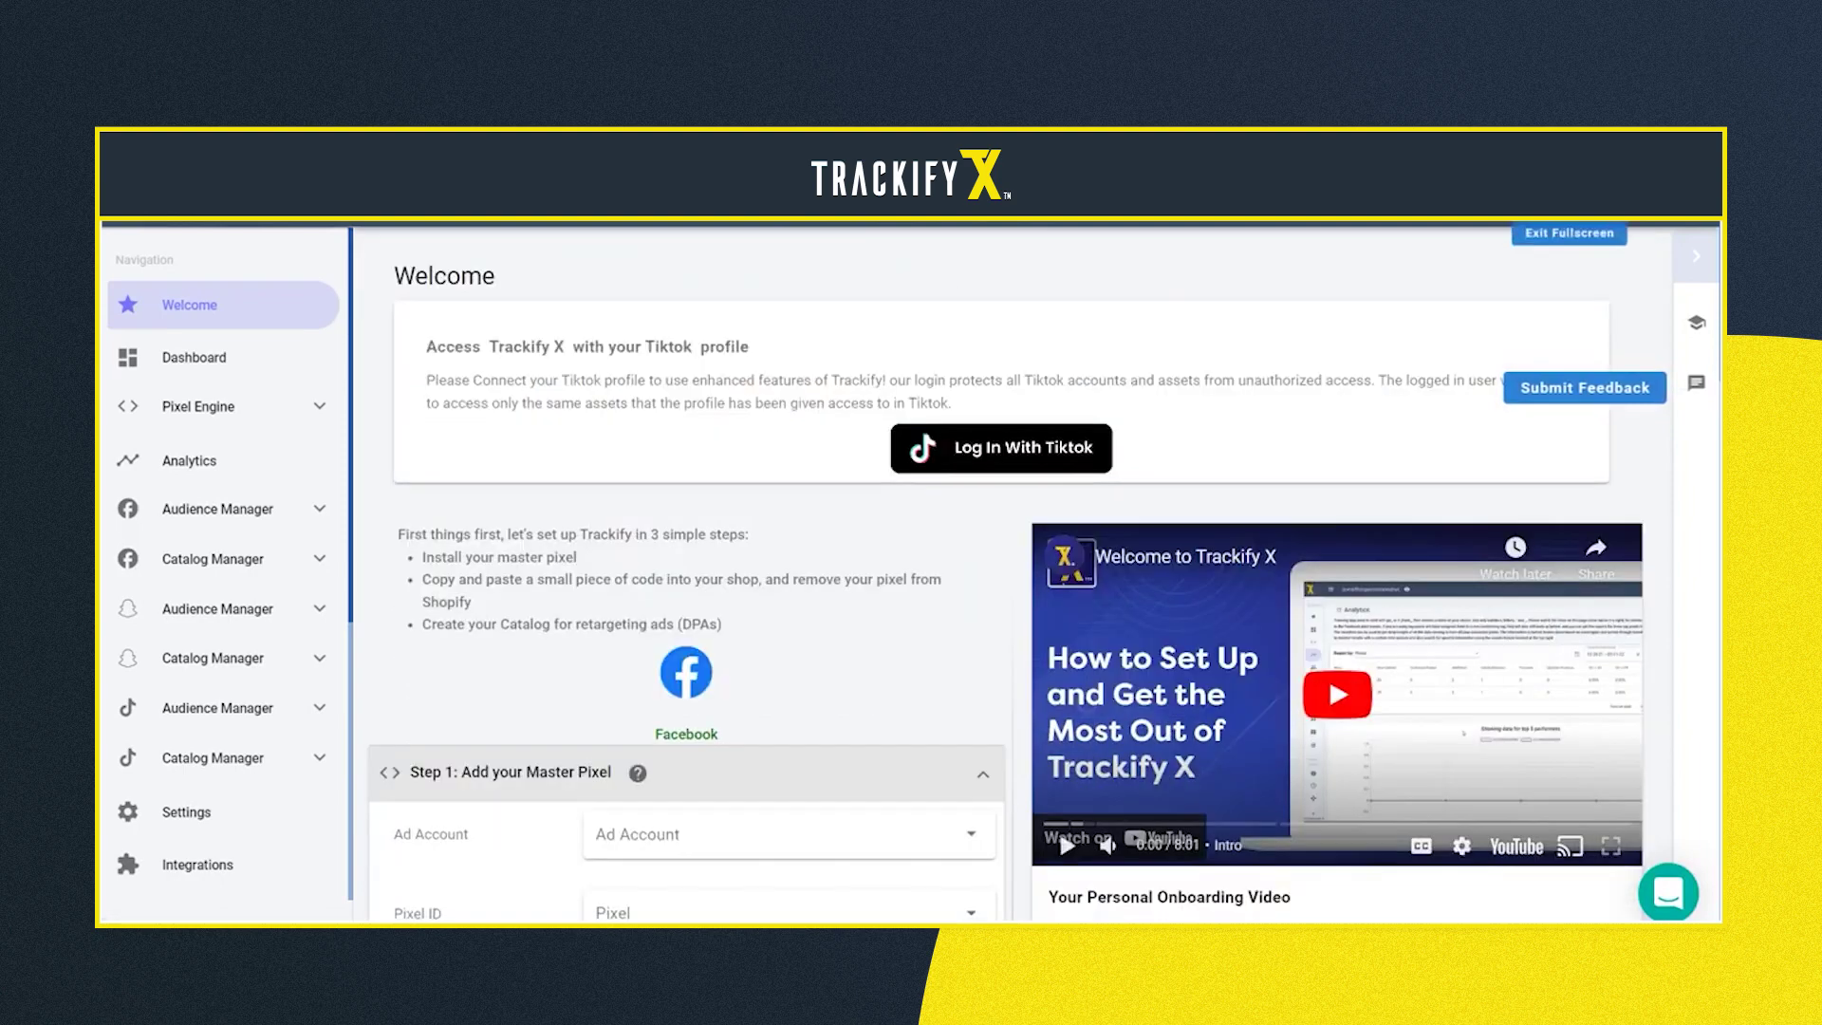
pyautogui.scroll(-2, 1059, 828)
pyautogui.scroll(-3, 1059, 828)
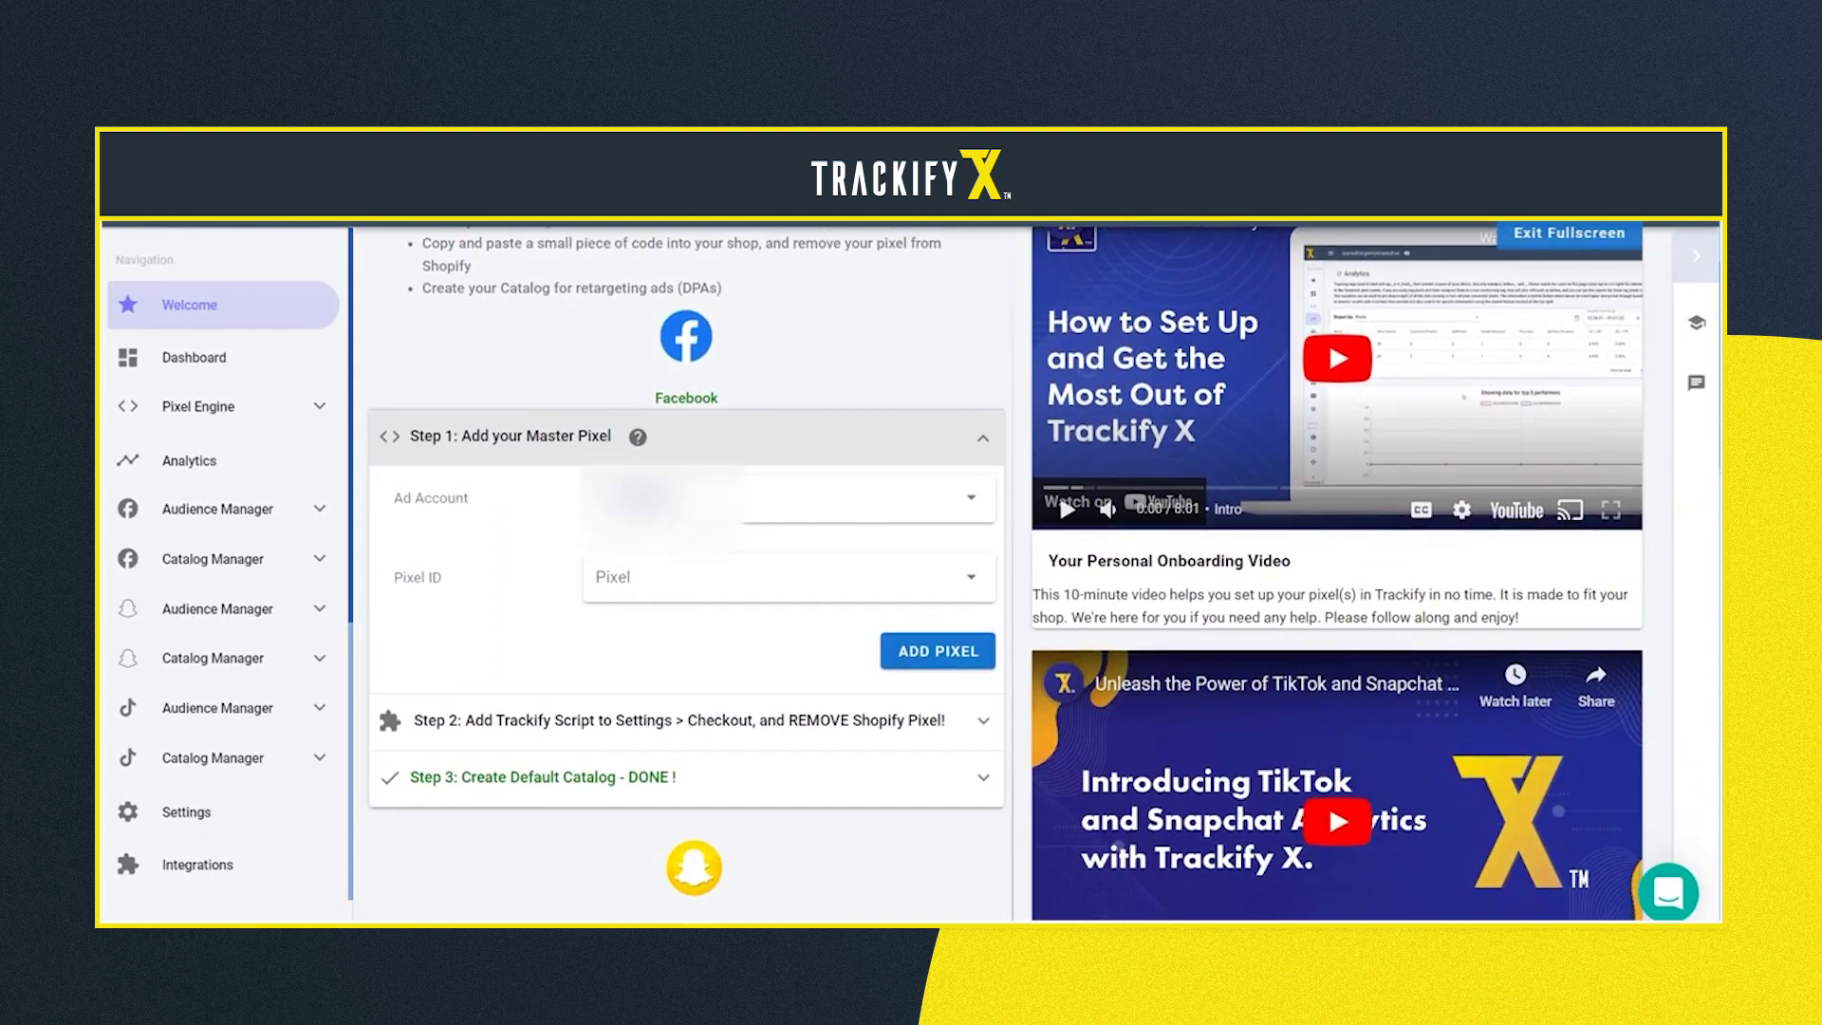
# Add the Trackify pixel as the master pixel for the ad account, then open Shopify's checkout settings
pyautogui.click(788, 477)
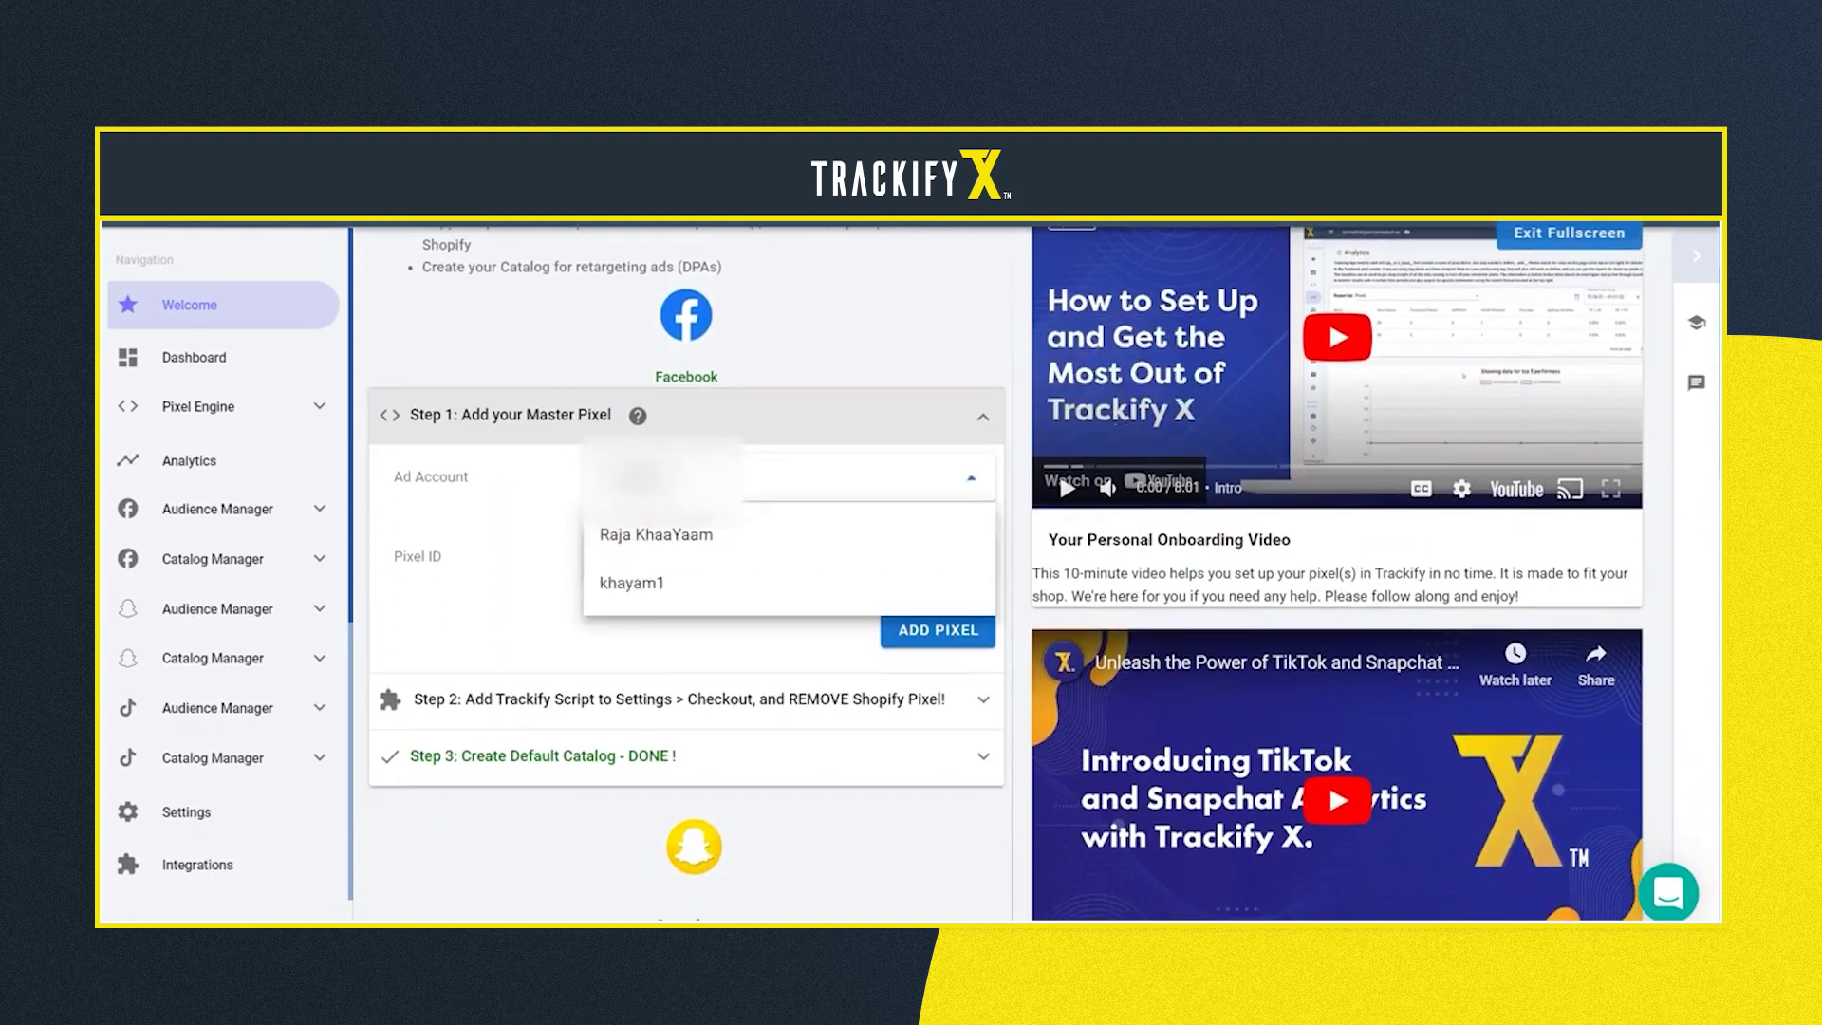
pyautogui.click(632, 583)
pyautogui.click(788, 557)
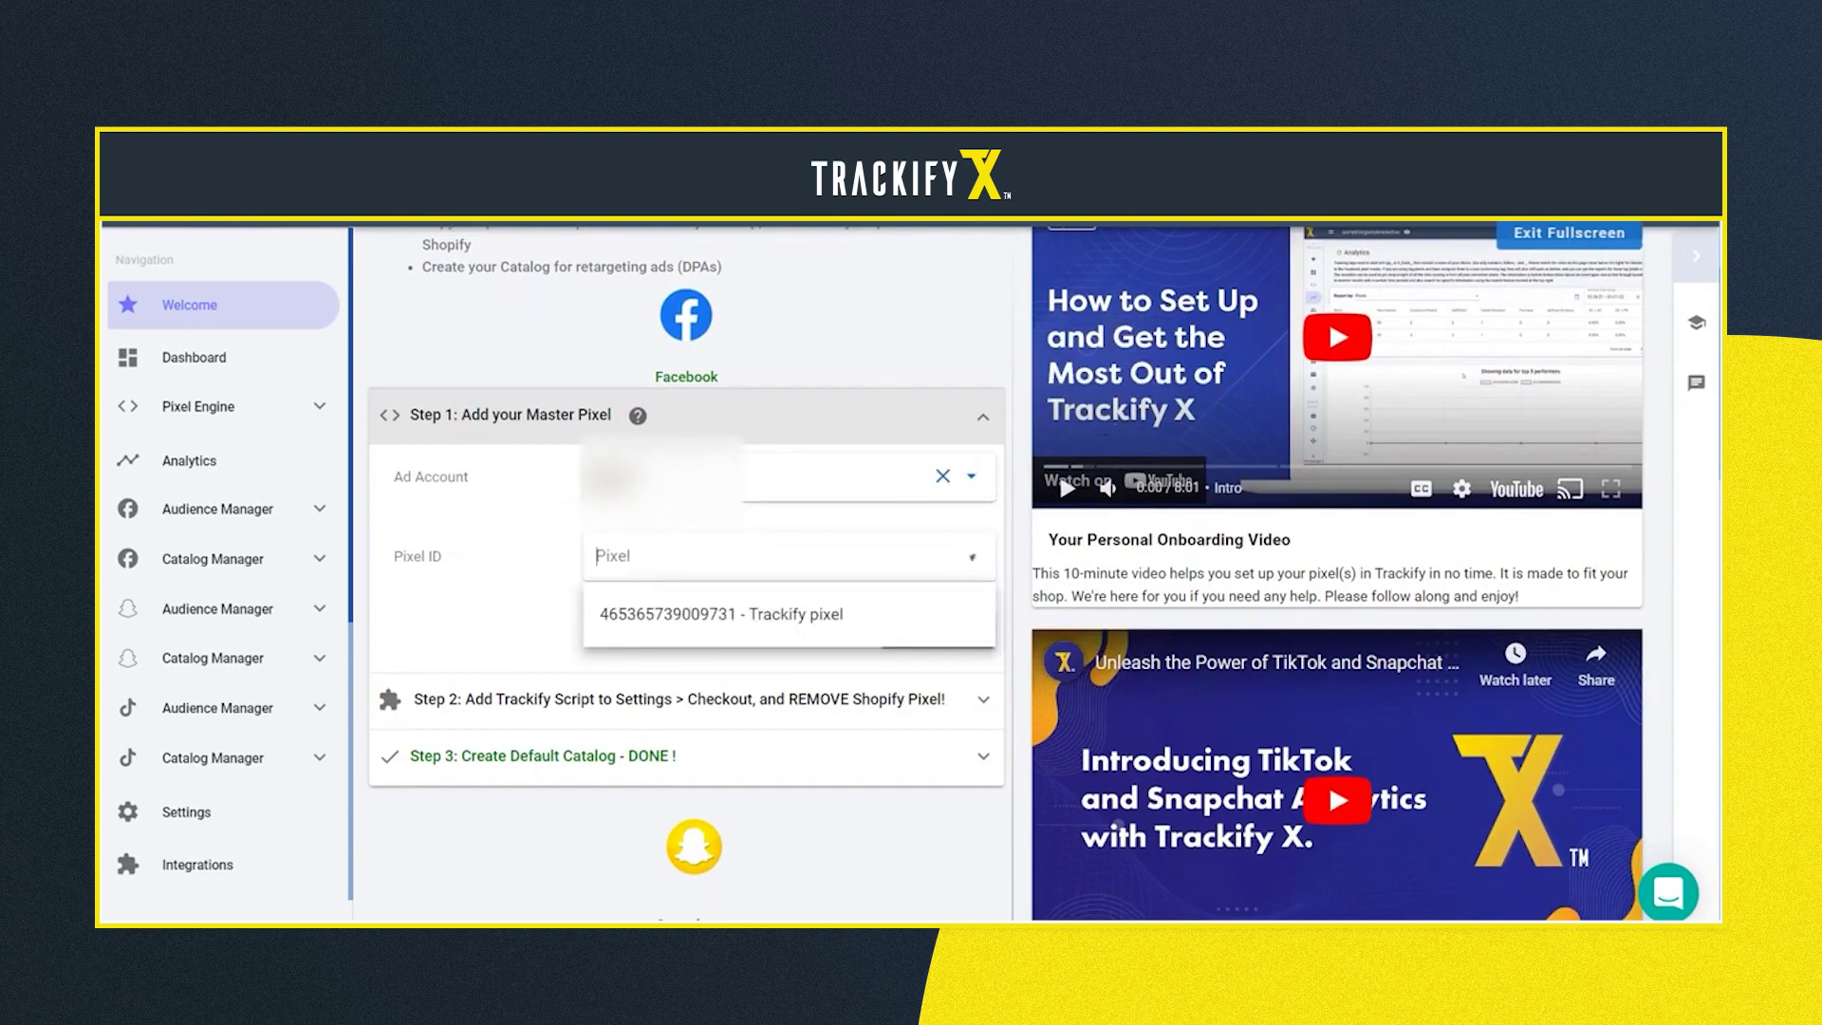
pyautogui.click(721, 614)
pyautogui.click(938, 630)
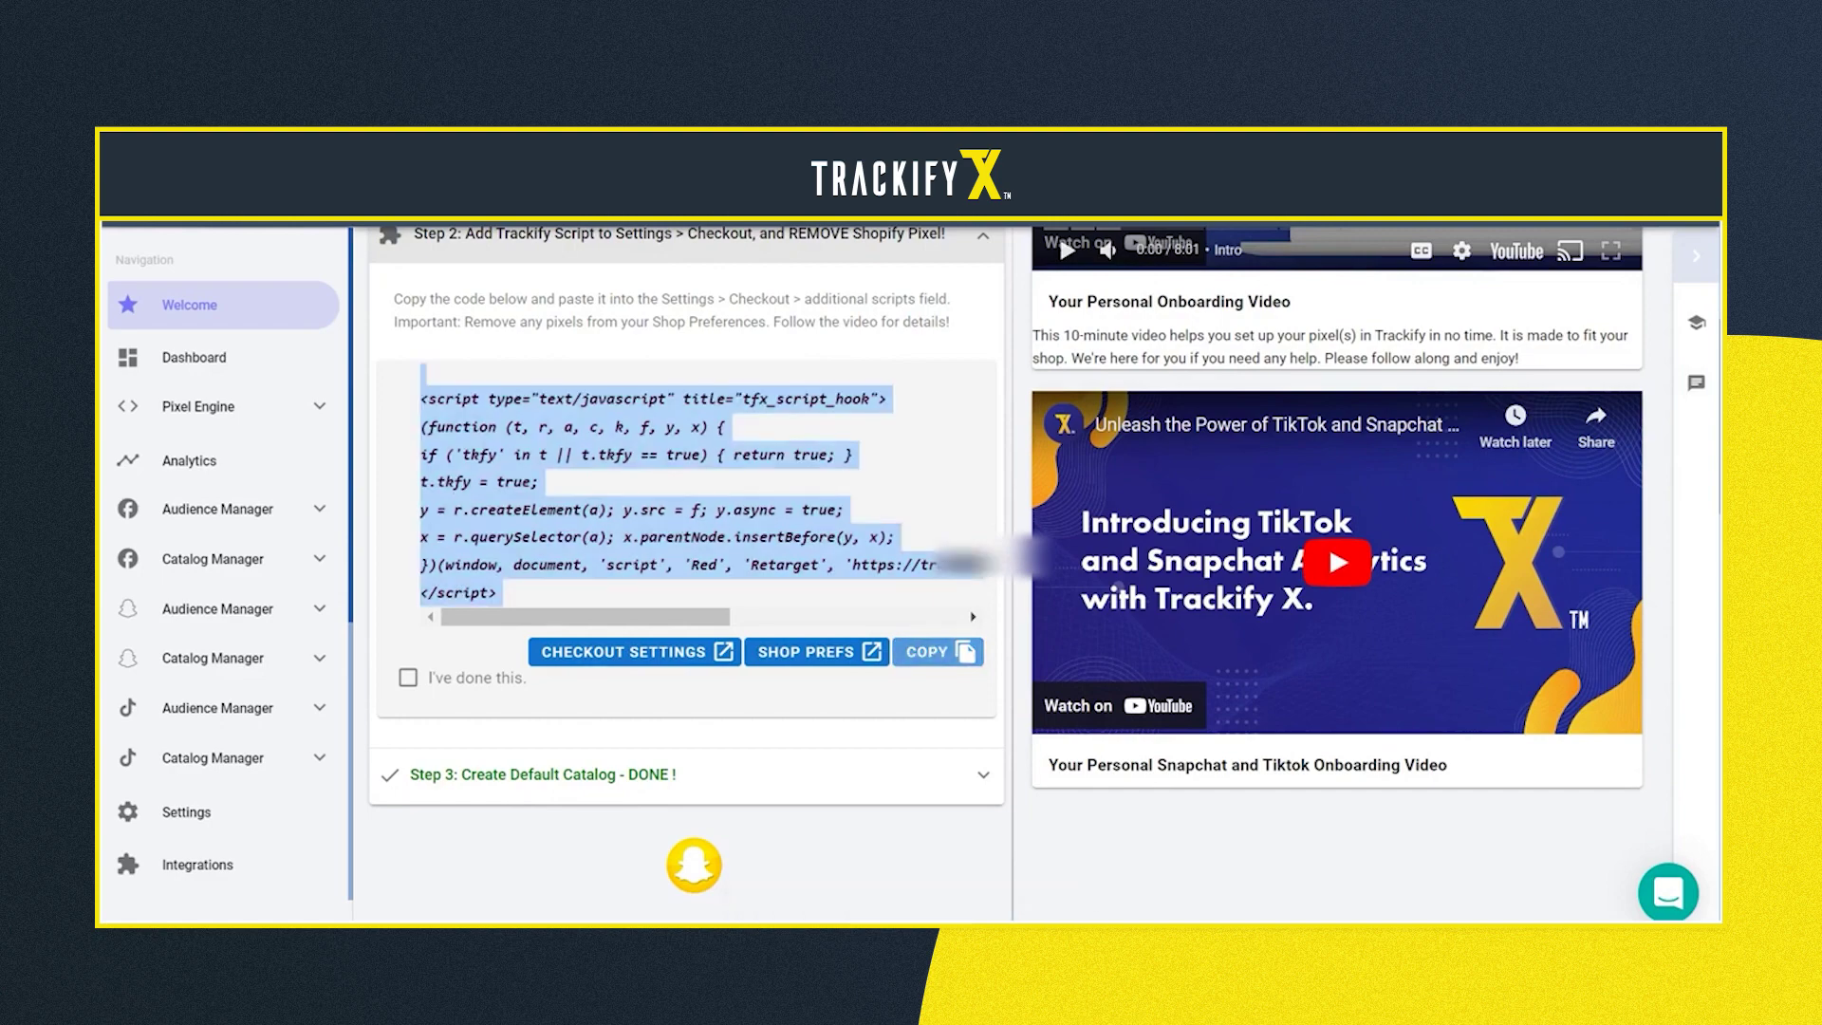
pyautogui.click(634, 651)
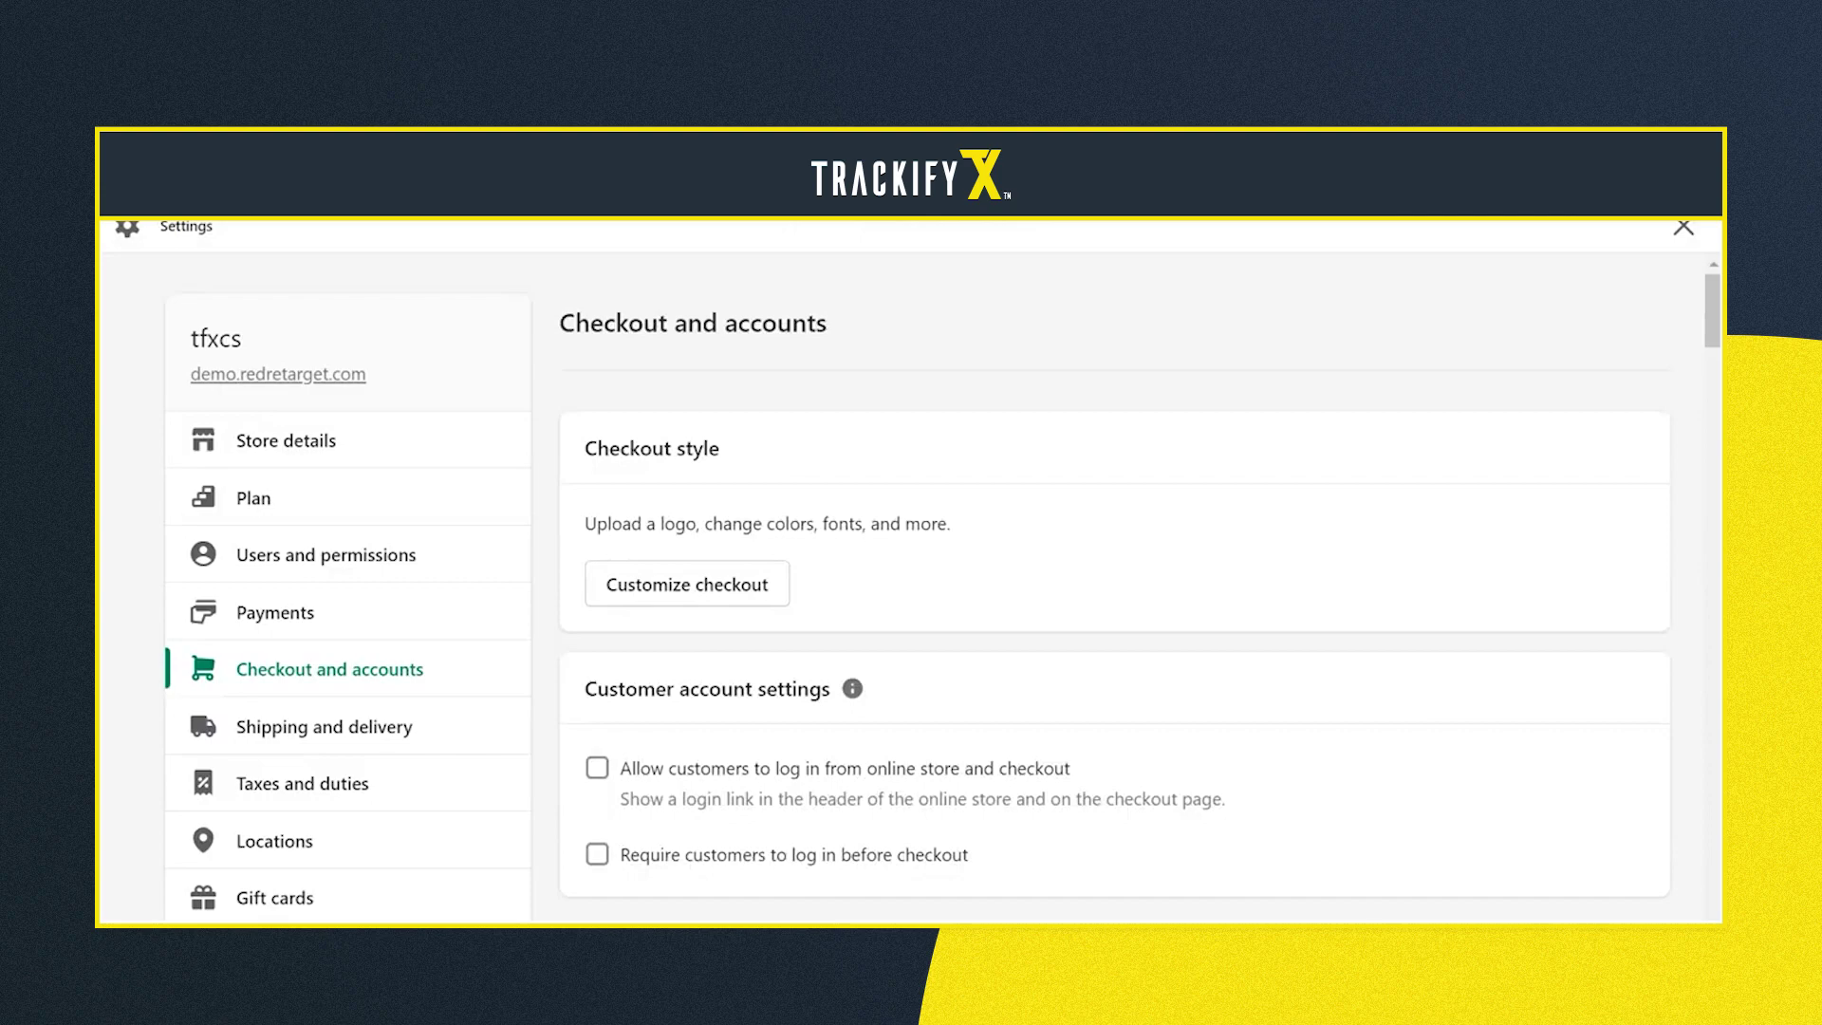
# Scroll to the Order status page Additional scripts box in Checkout and accounts and click into it
pyautogui.scroll(-20, 1115, 589)
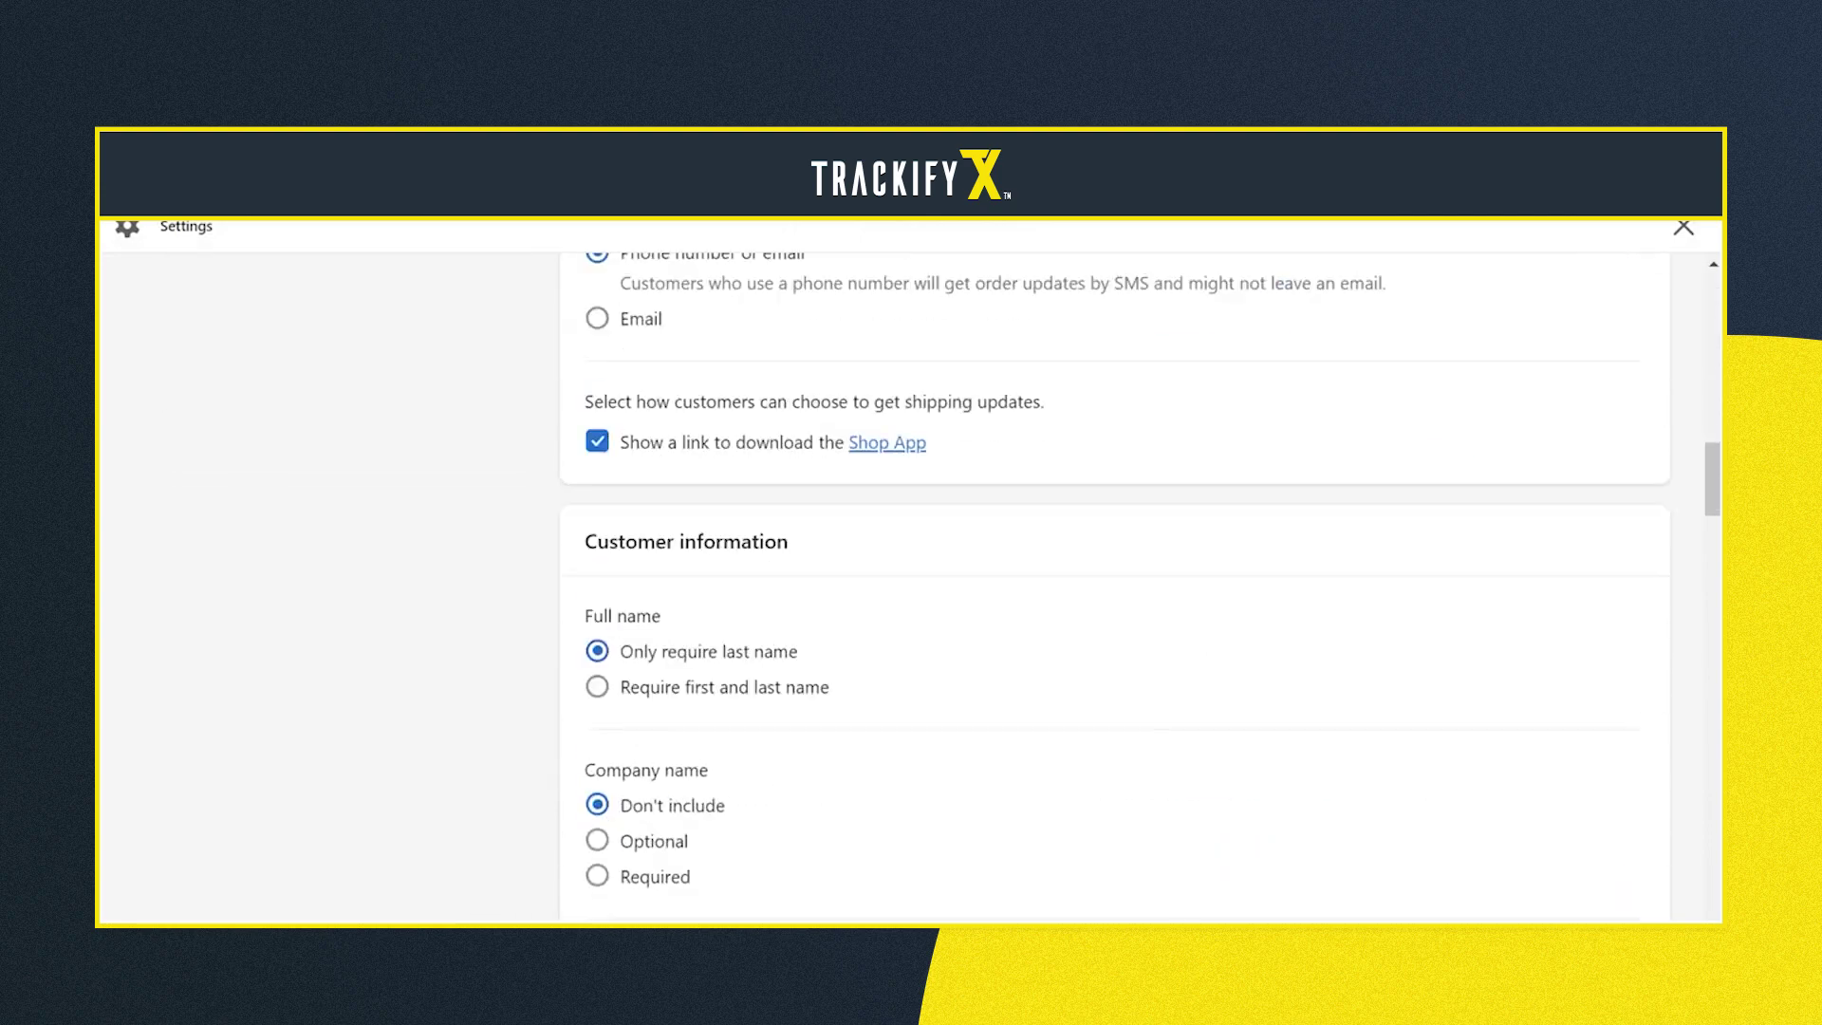
pyautogui.scroll(-15, 1115, 589)
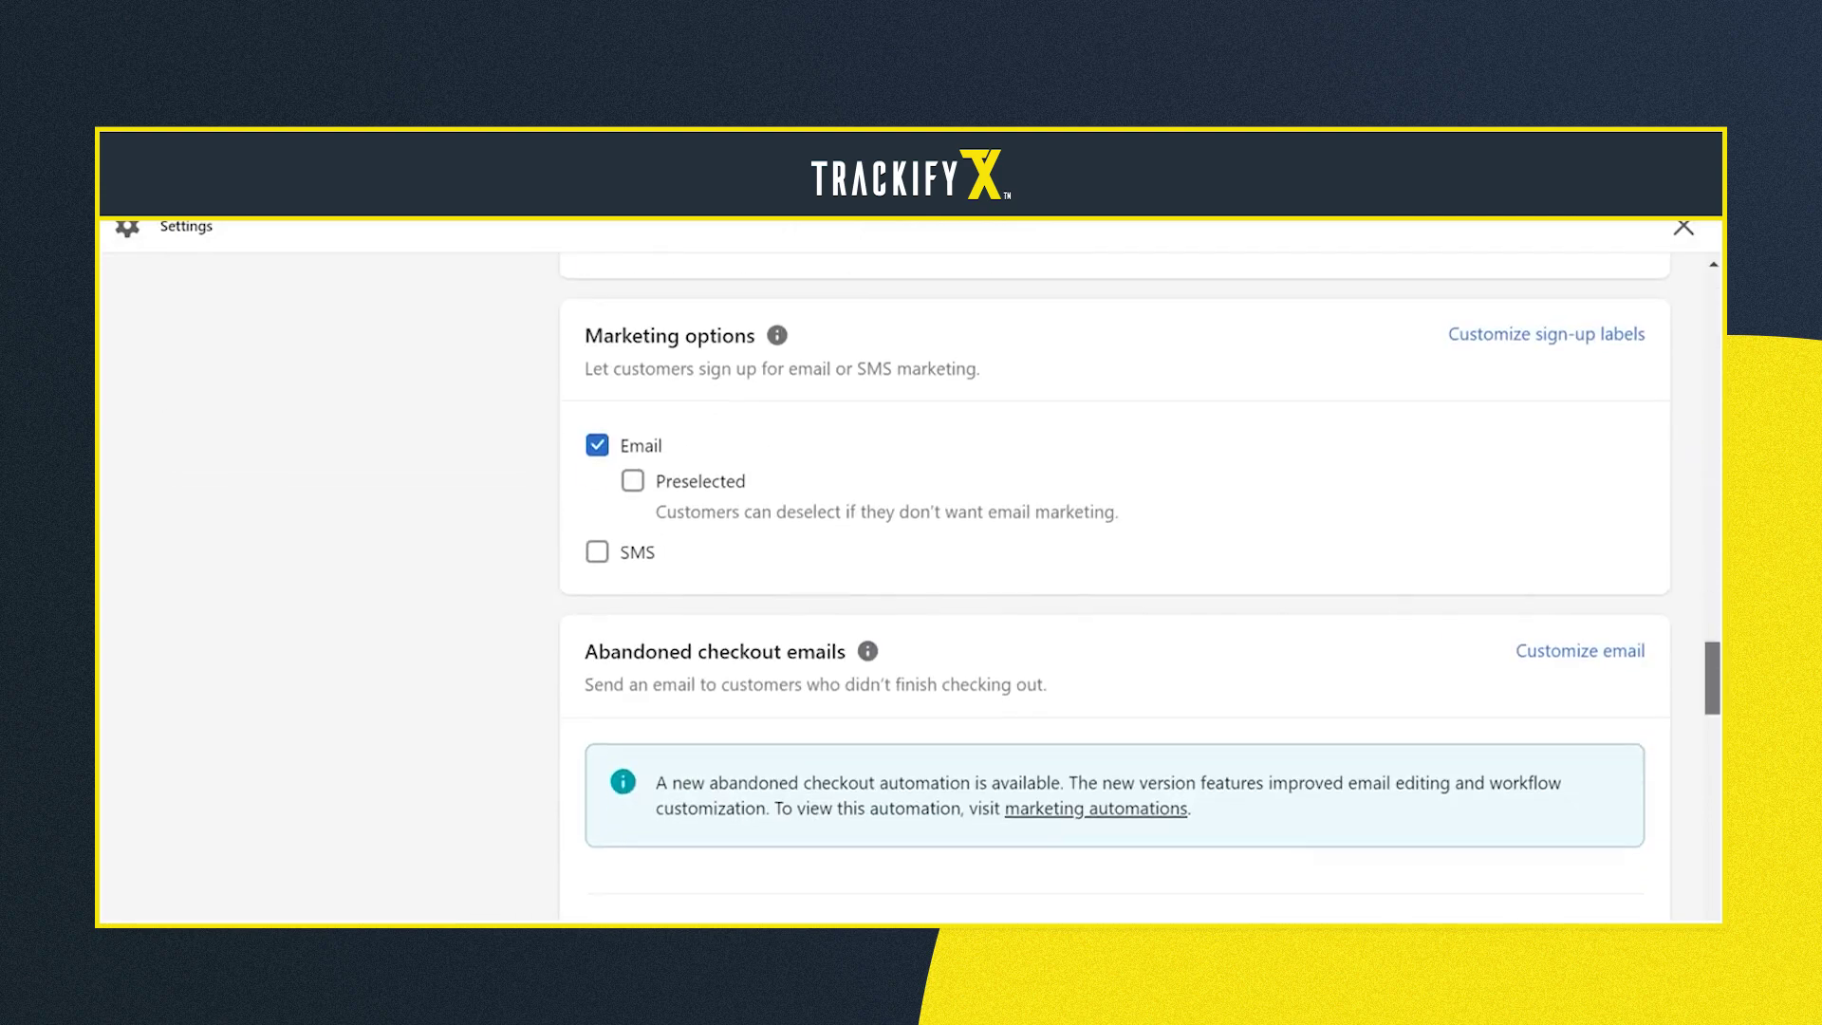
pyautogui.scroll(-5, 1115, 588)
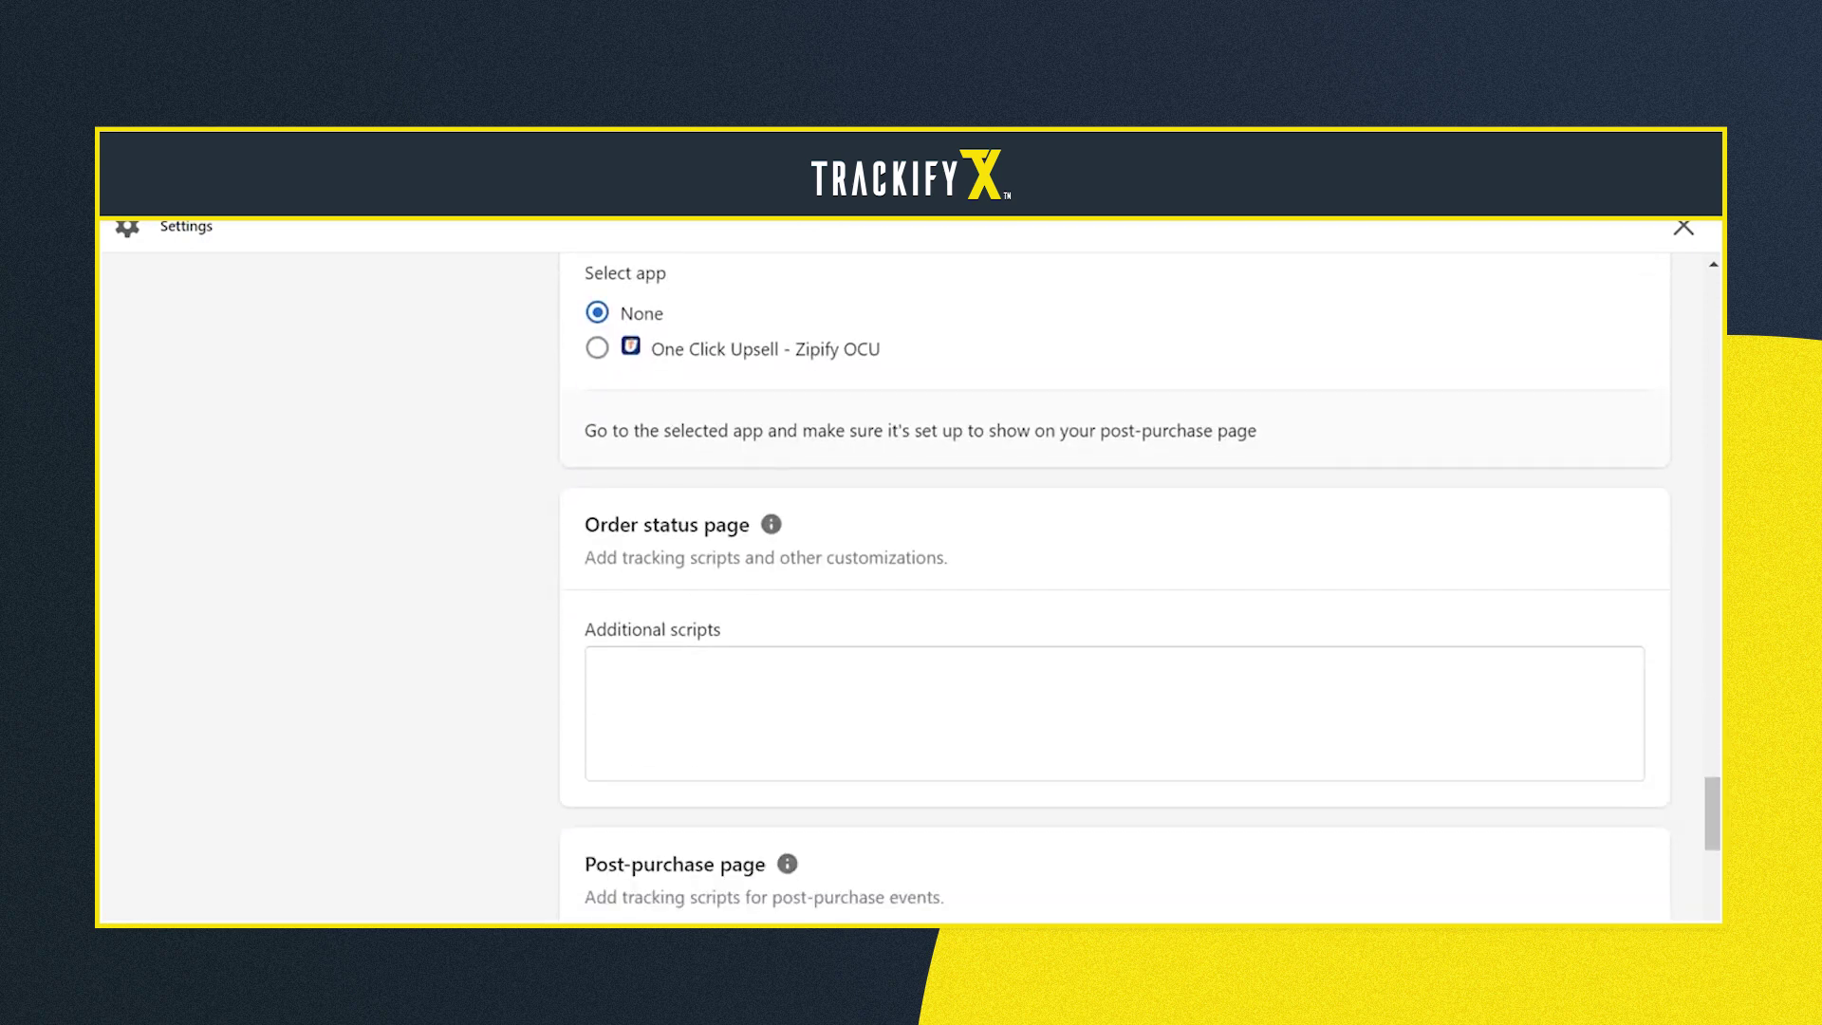
pyautogui.scroll(-6, 1116, 588)
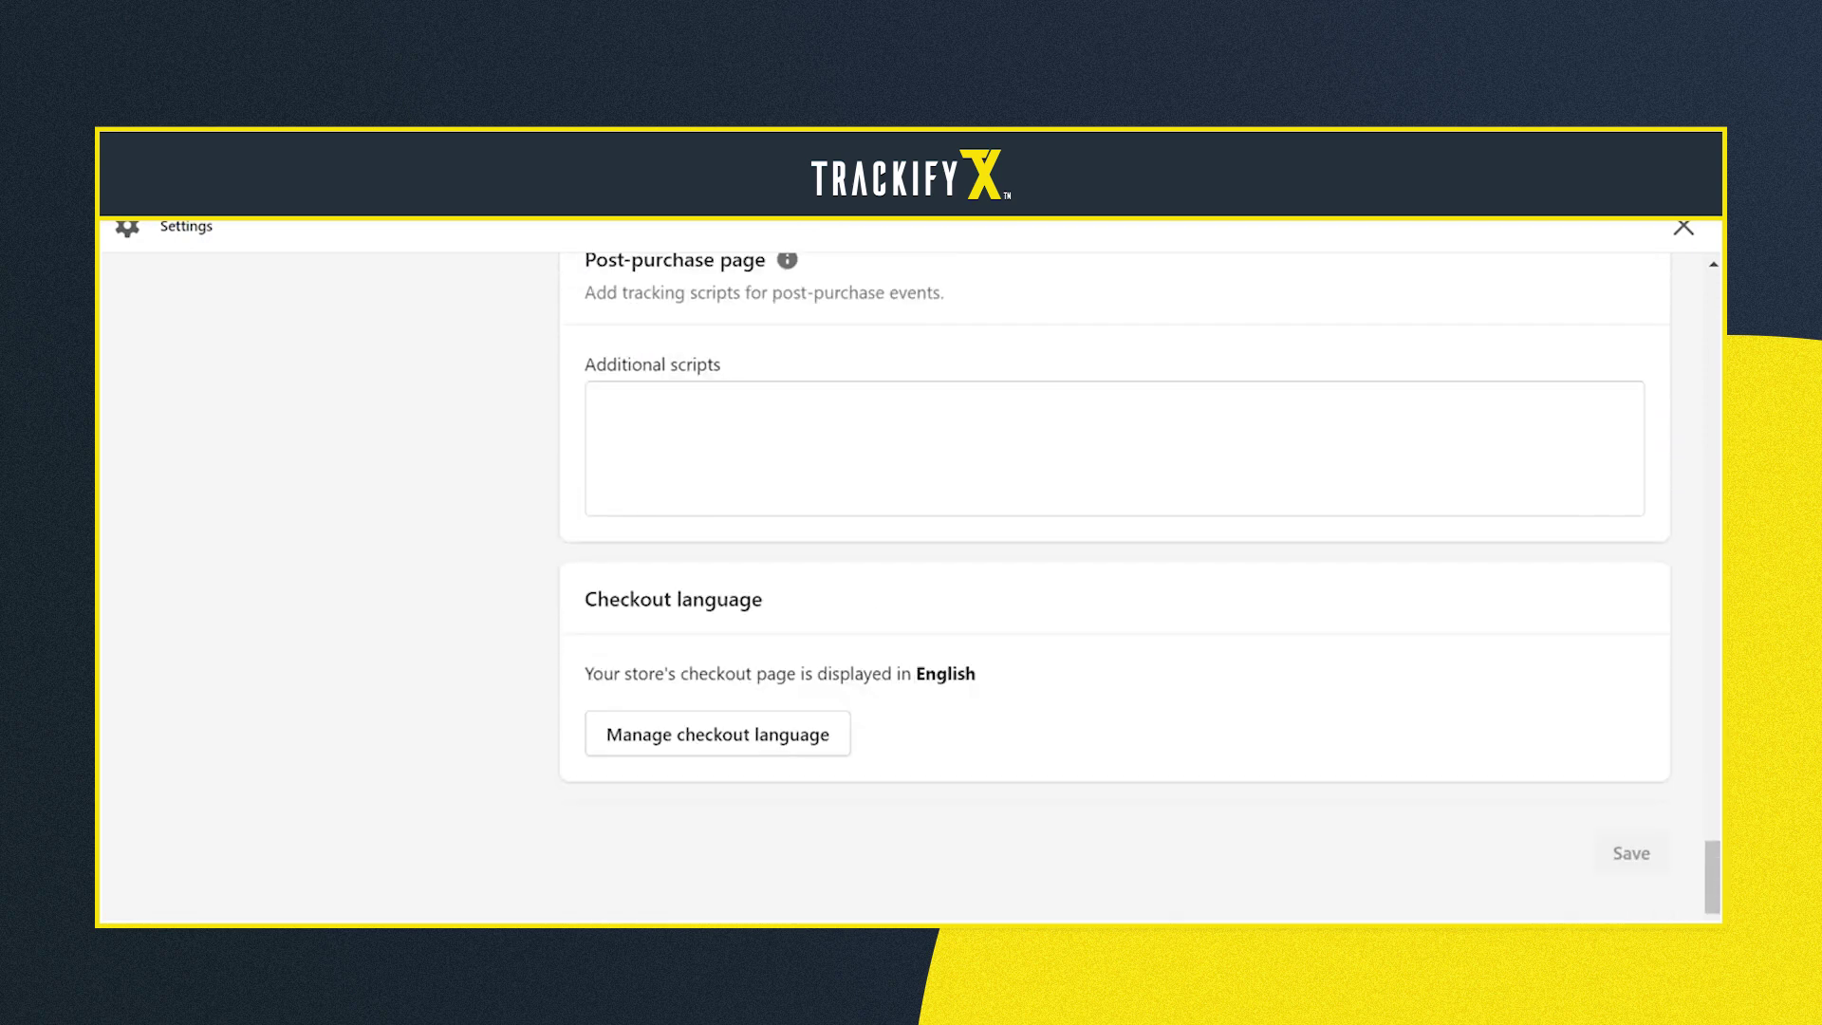
pyautogui.scroll(5, 1115, 589)
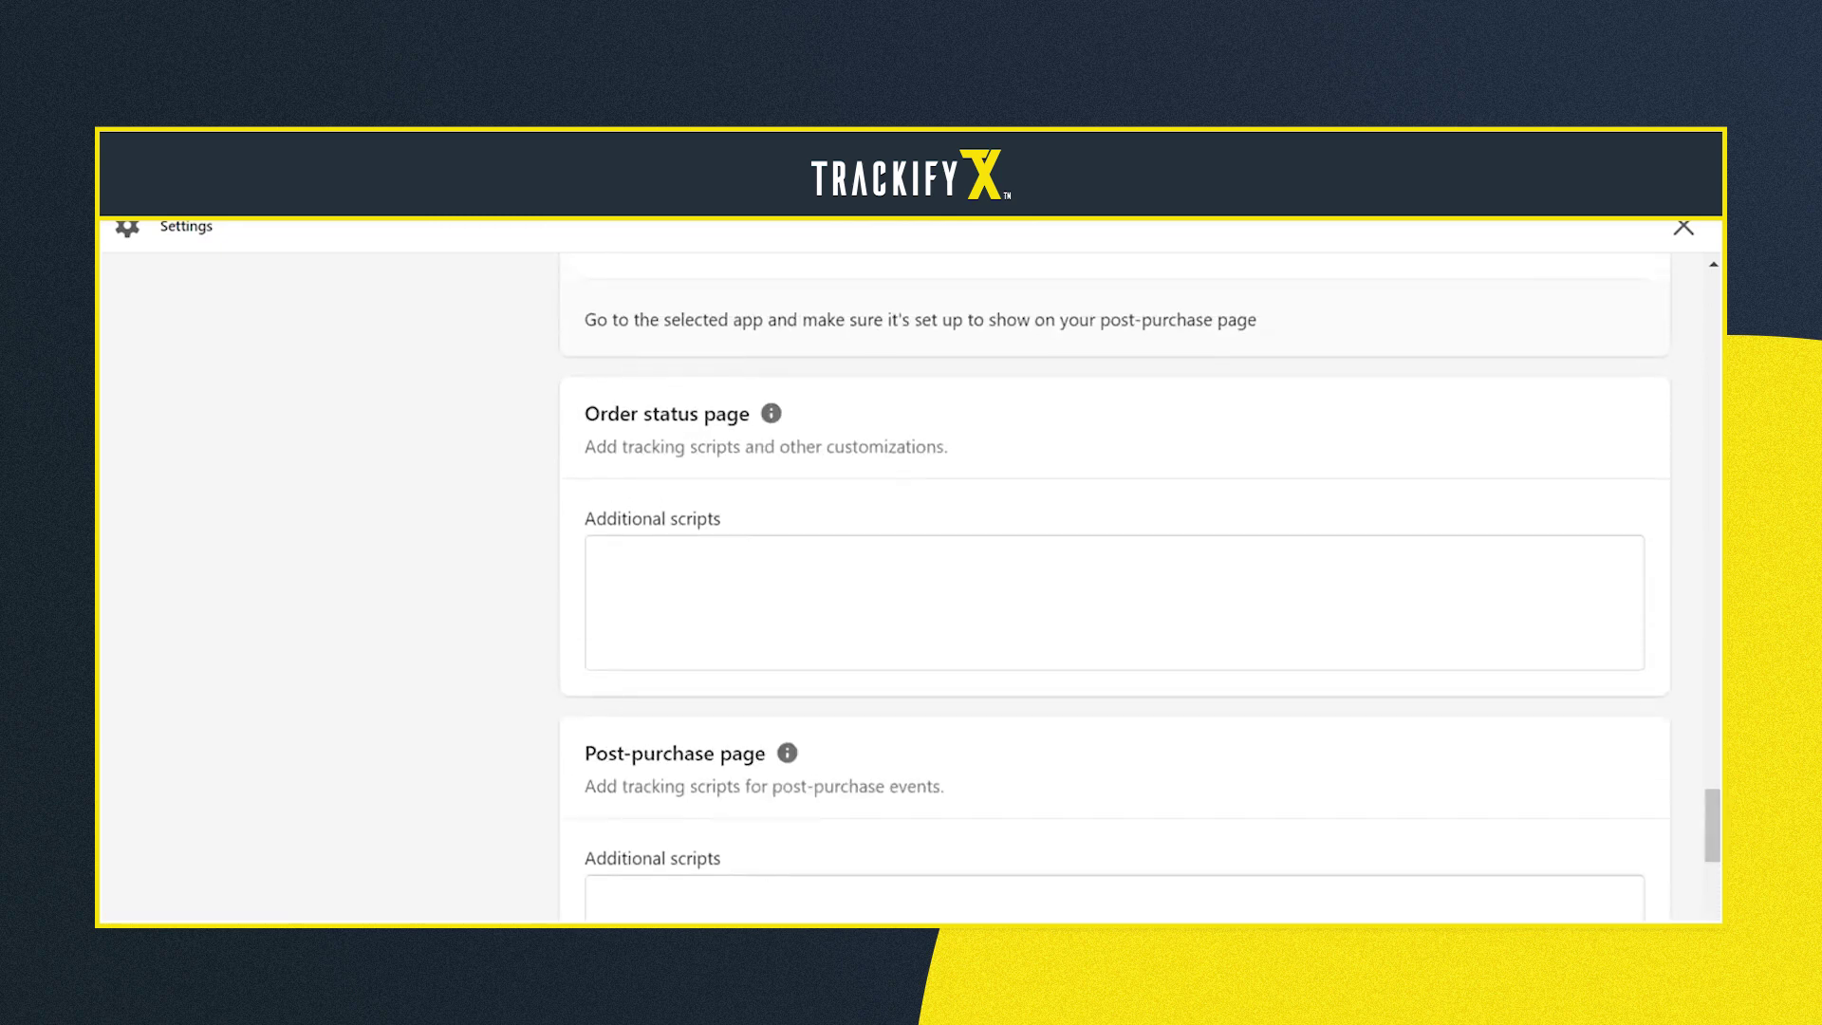
pyautogui.click(1115, 603)
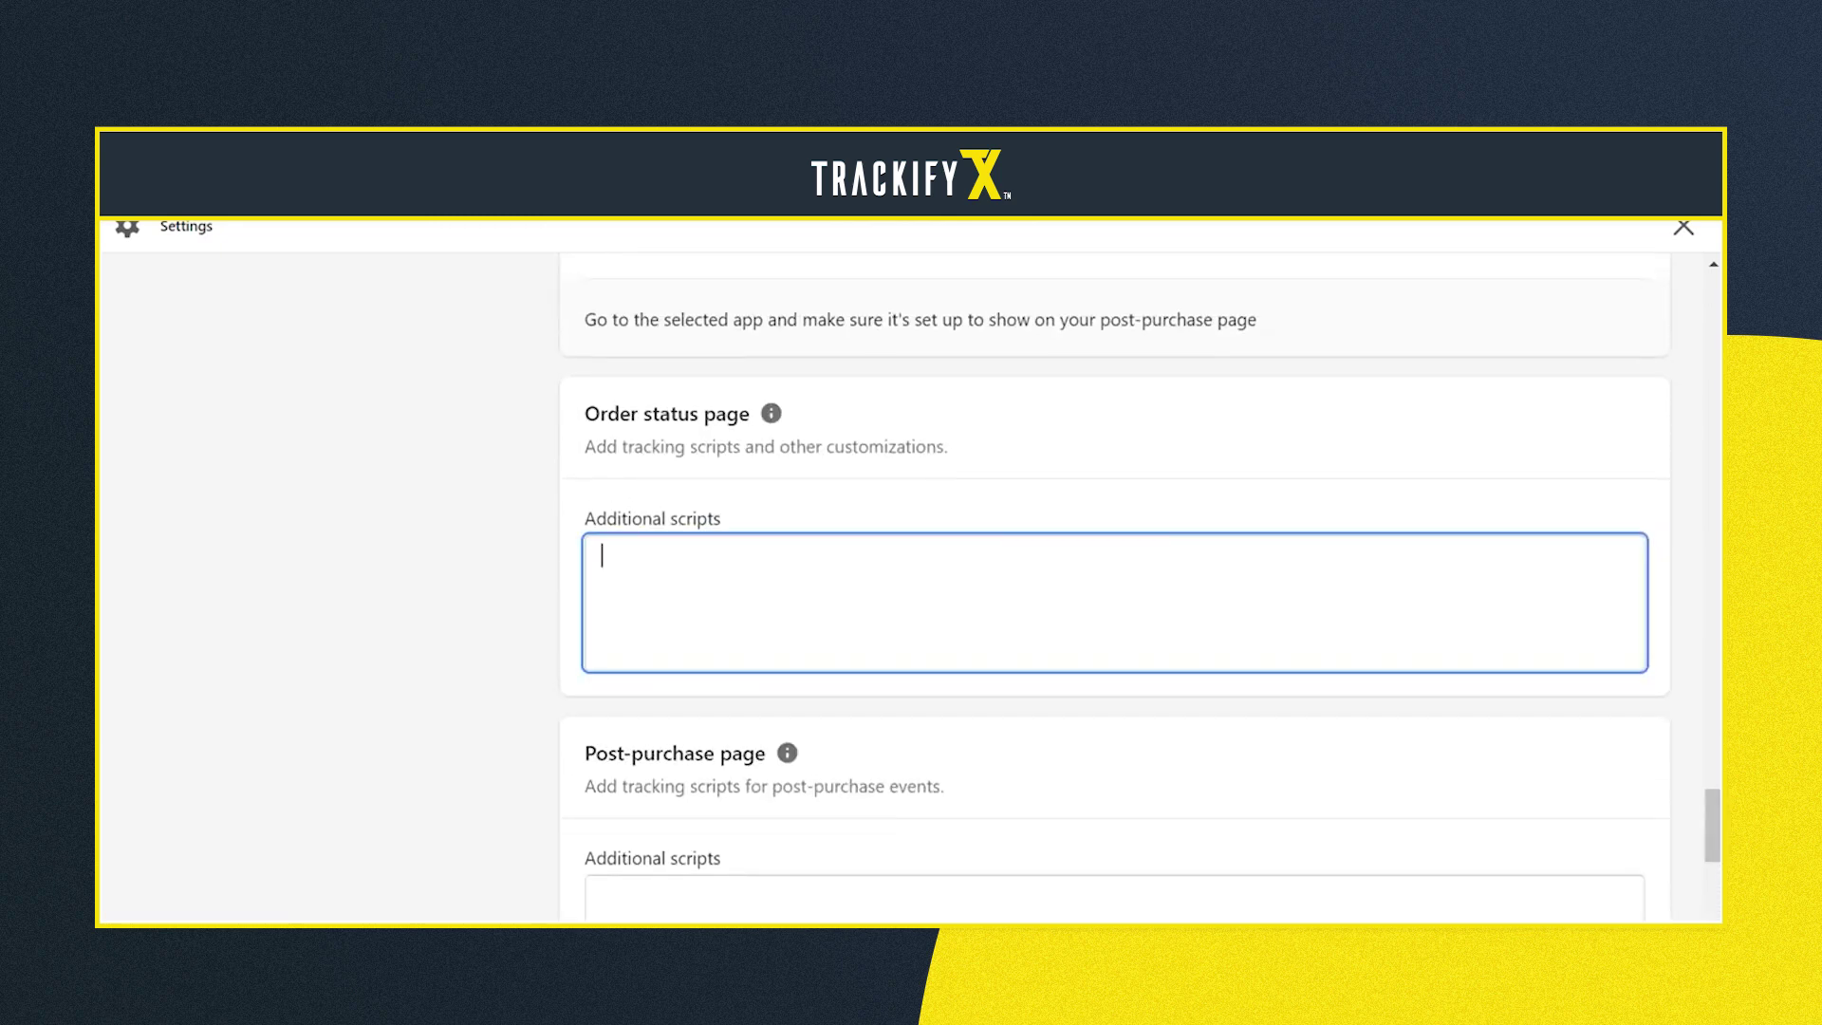
# Paste the Trackify script into Order status page Additional scripts, save, and return to Home
pyautogui.write('<script type="text/javascript" title="tfx_script_hook"> (function (t, r, a, c, k, f, y, x) { if (\'tkfy\' in t || t.tkfy == true) { return true; } t.tkfy = true; y = r.createElement(a); y.src = f; y.async = true; x = r.querySelector(a); x.parentNode.insertBefore(y, x); })(window, document, \'script\', \'Red\', \'Retarget\', \'https://trackifyx.redretarget.com/pull/tfxcs.myshopify.com/hook.js\'); </script>')
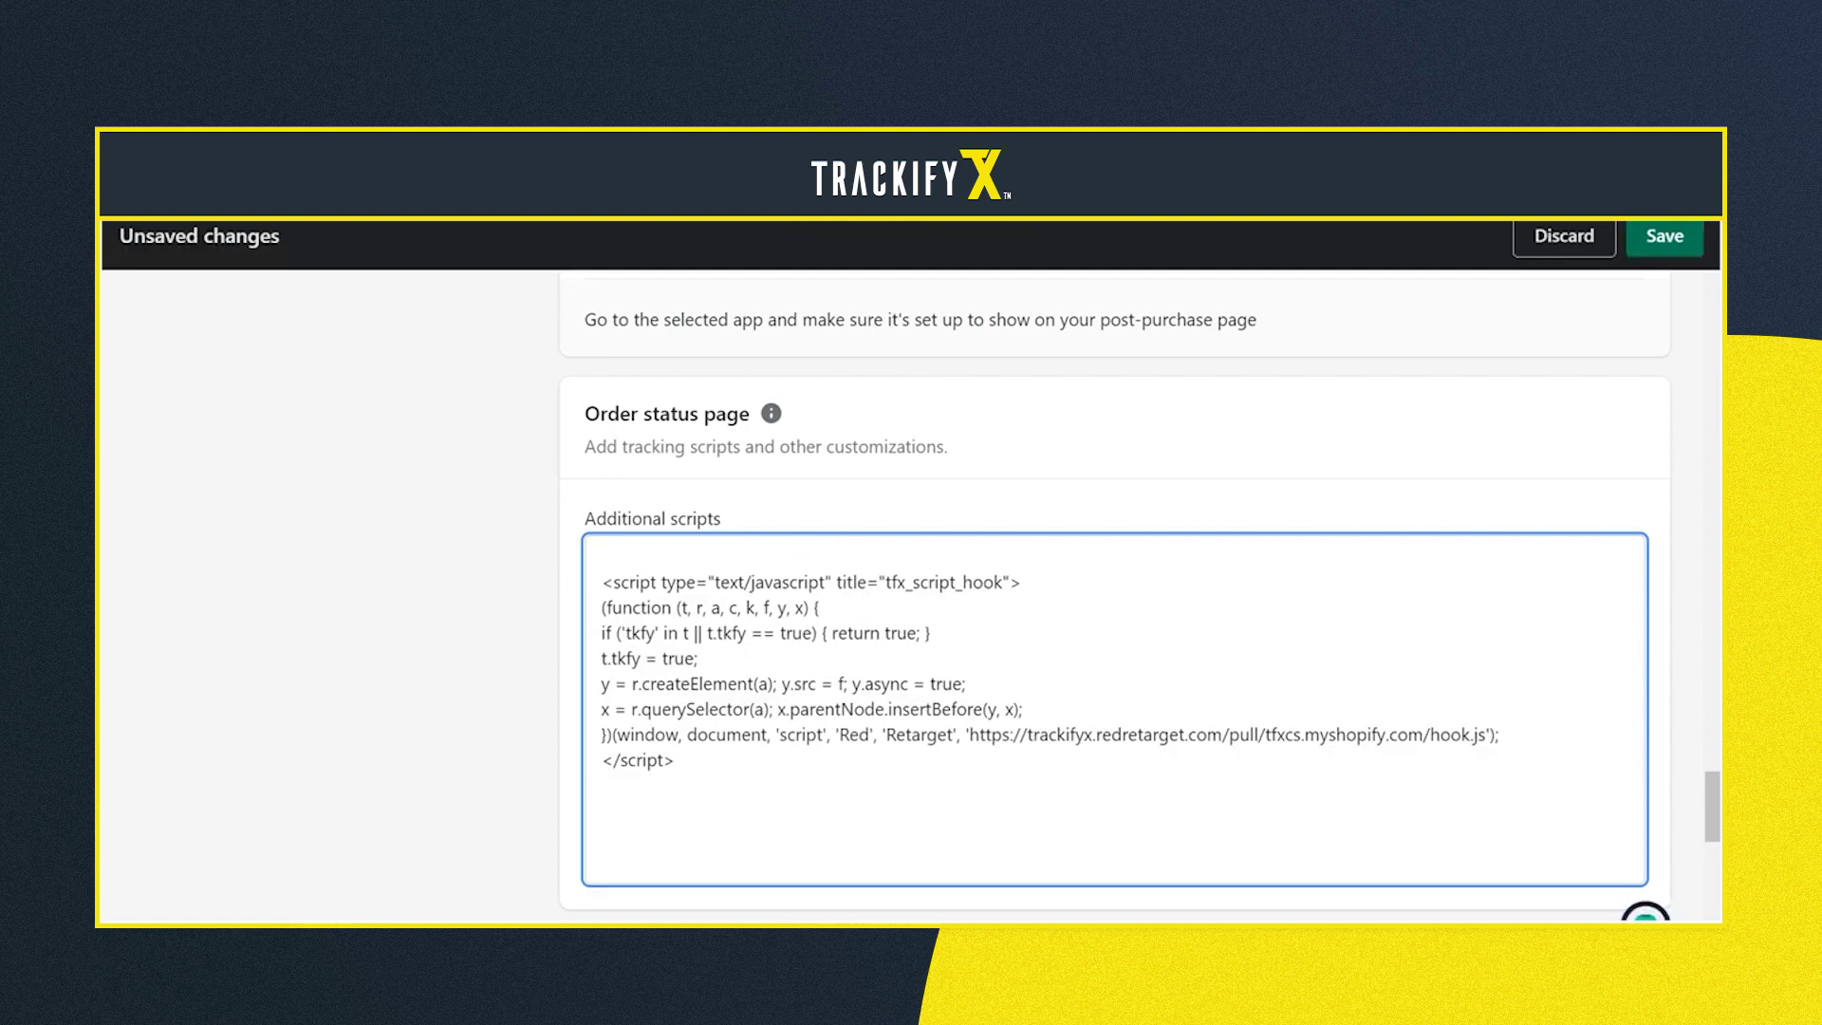
pyautogui.click(1665, 237)
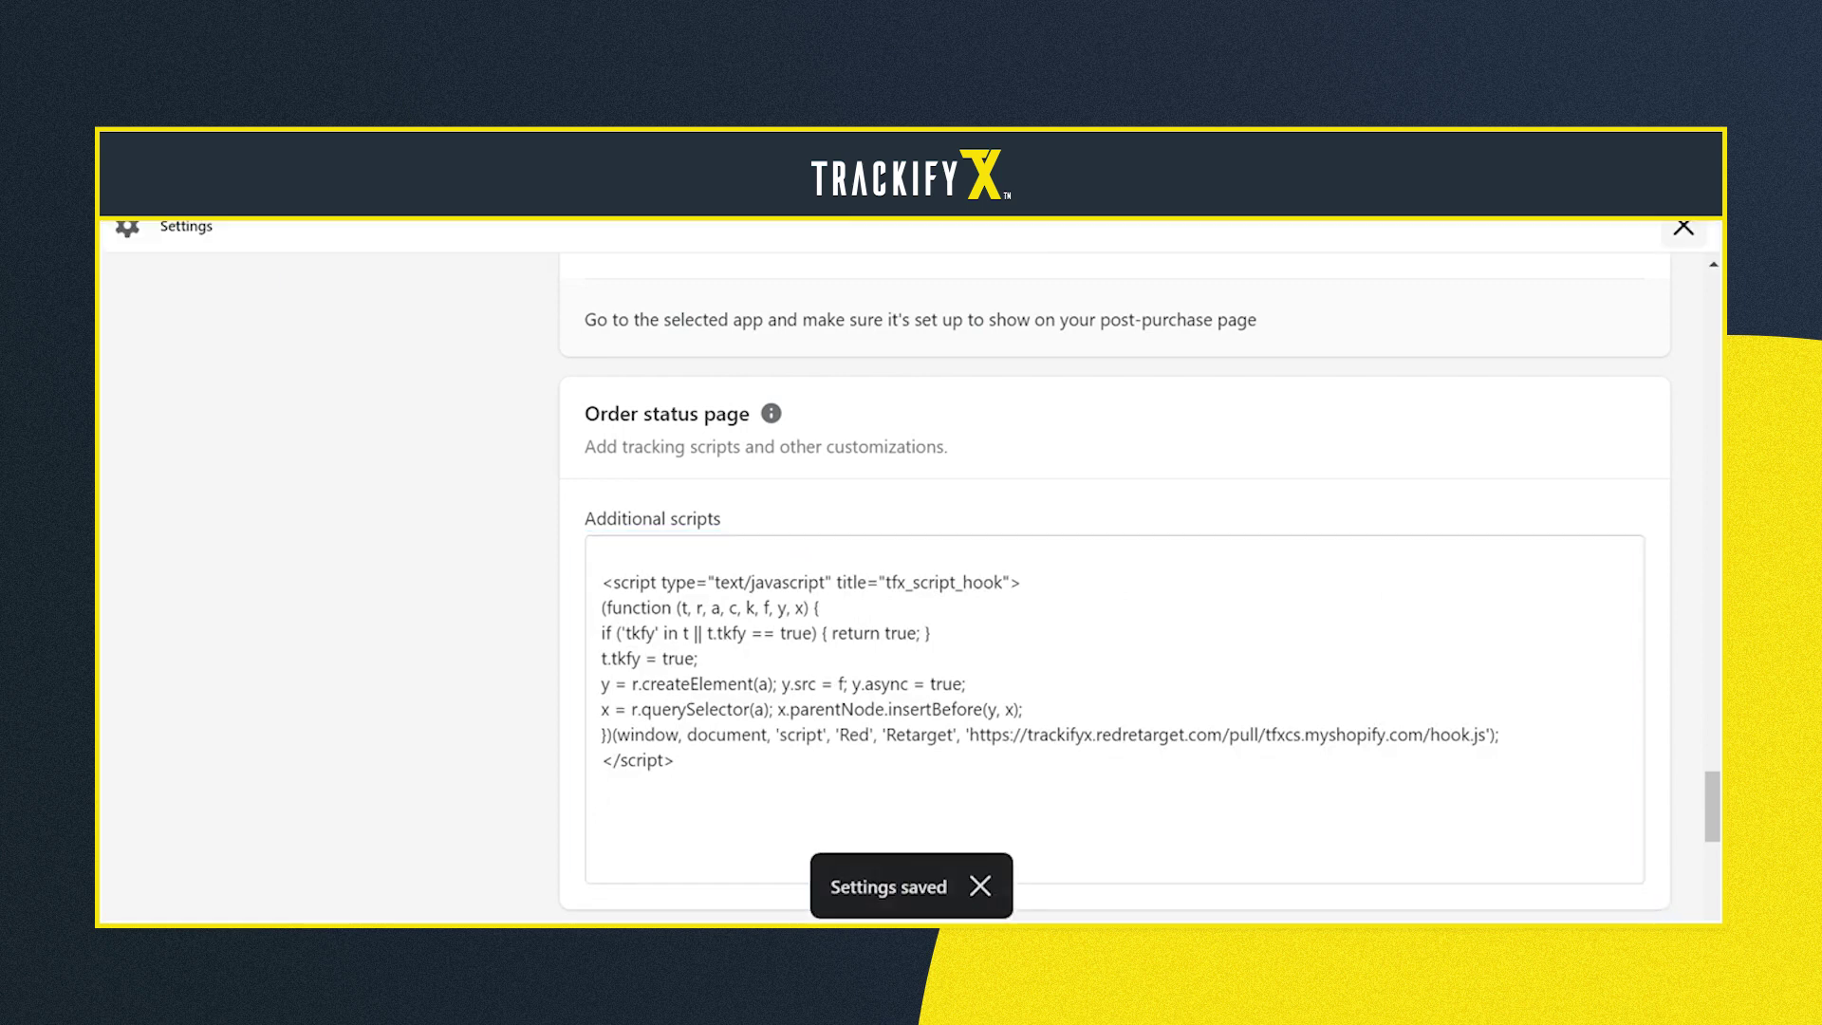
pyautogui.press('Escape')
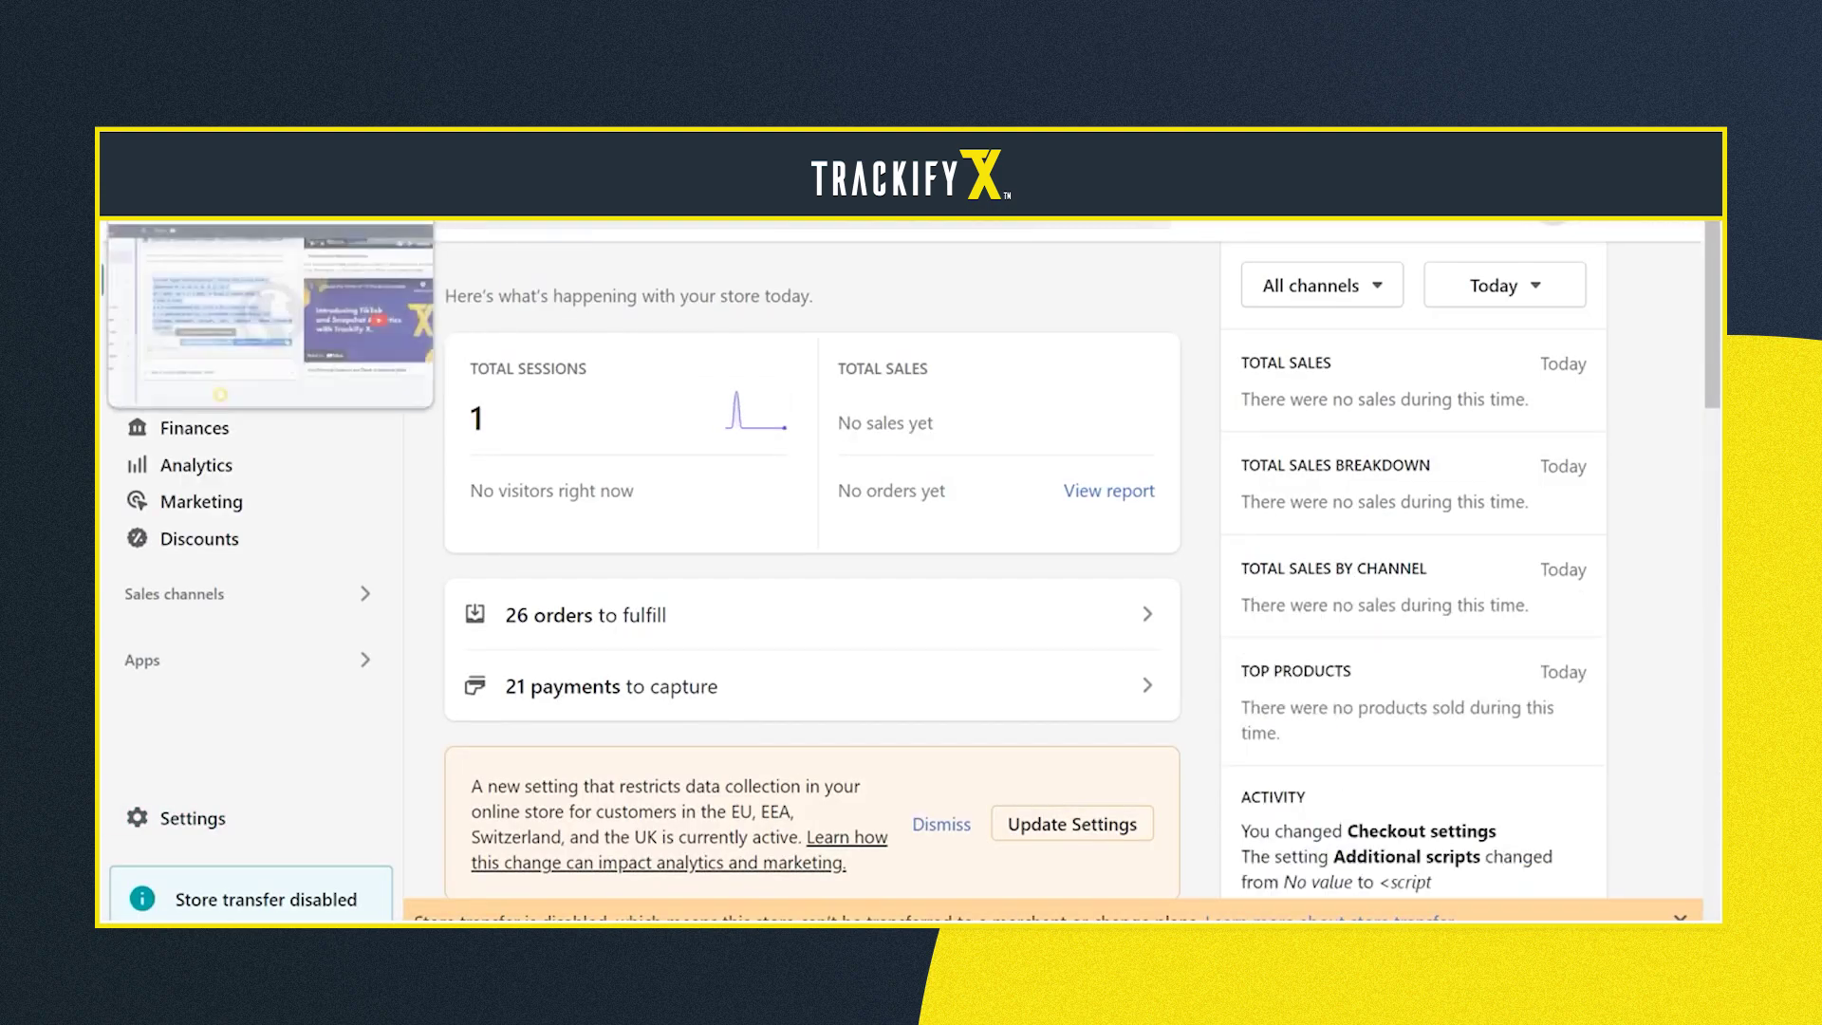
# Tick 'I've done this' for Trackify X's script step, then open Shopify's Sales channels list
pyautogui.hotkey('ctrl', 'Tab')
pyautogui.click(407, 678)
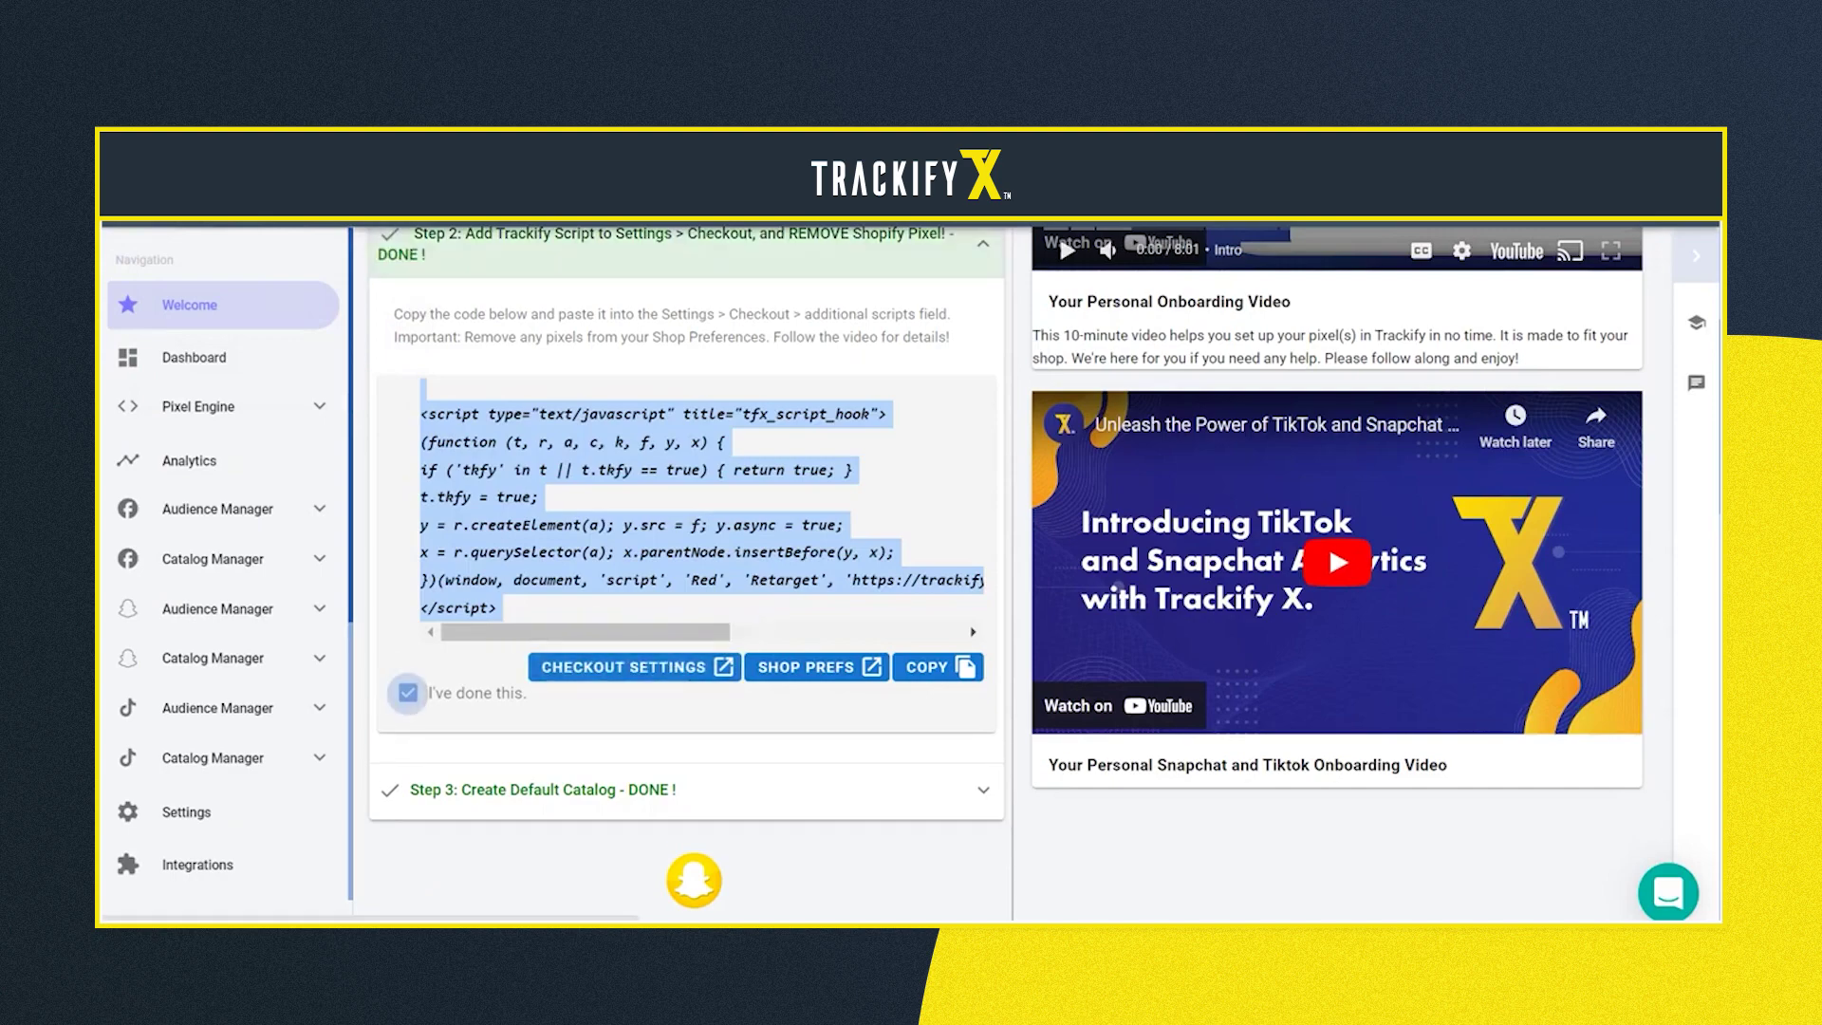
pyautogui.hotkey('ctrl', 'Tab')
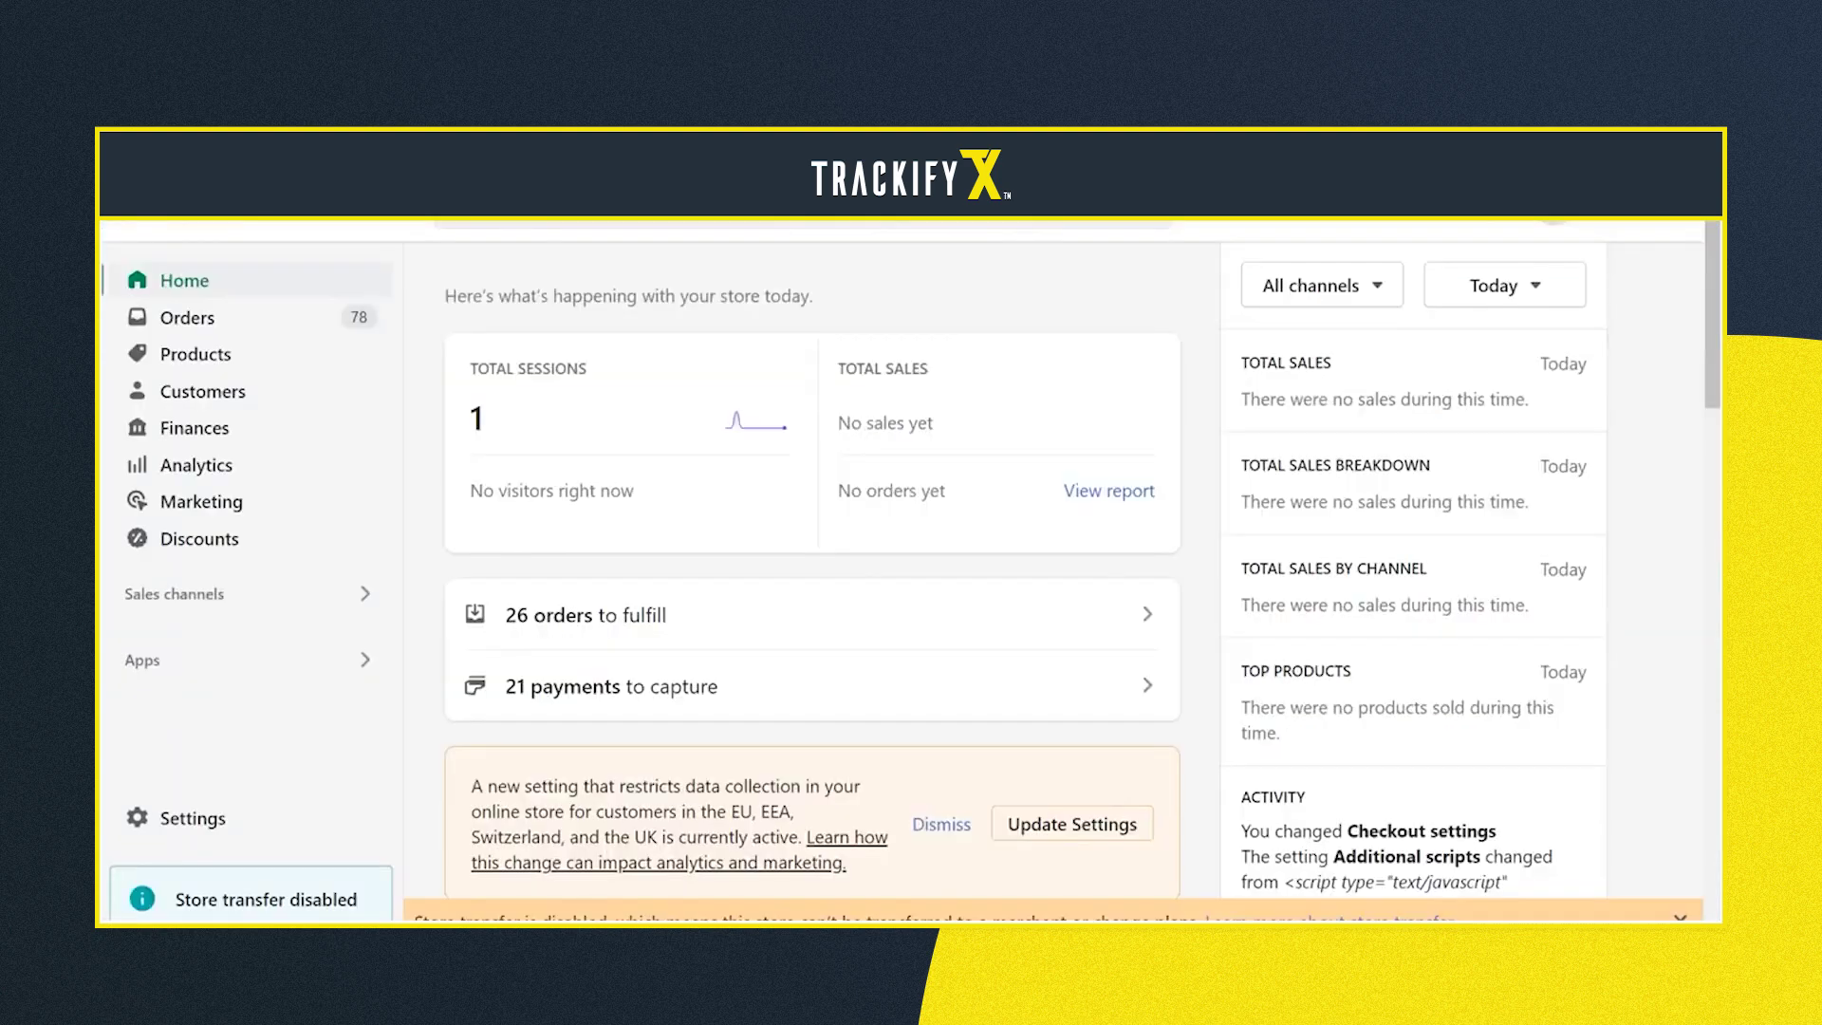
pyautogui.click(242, 593)
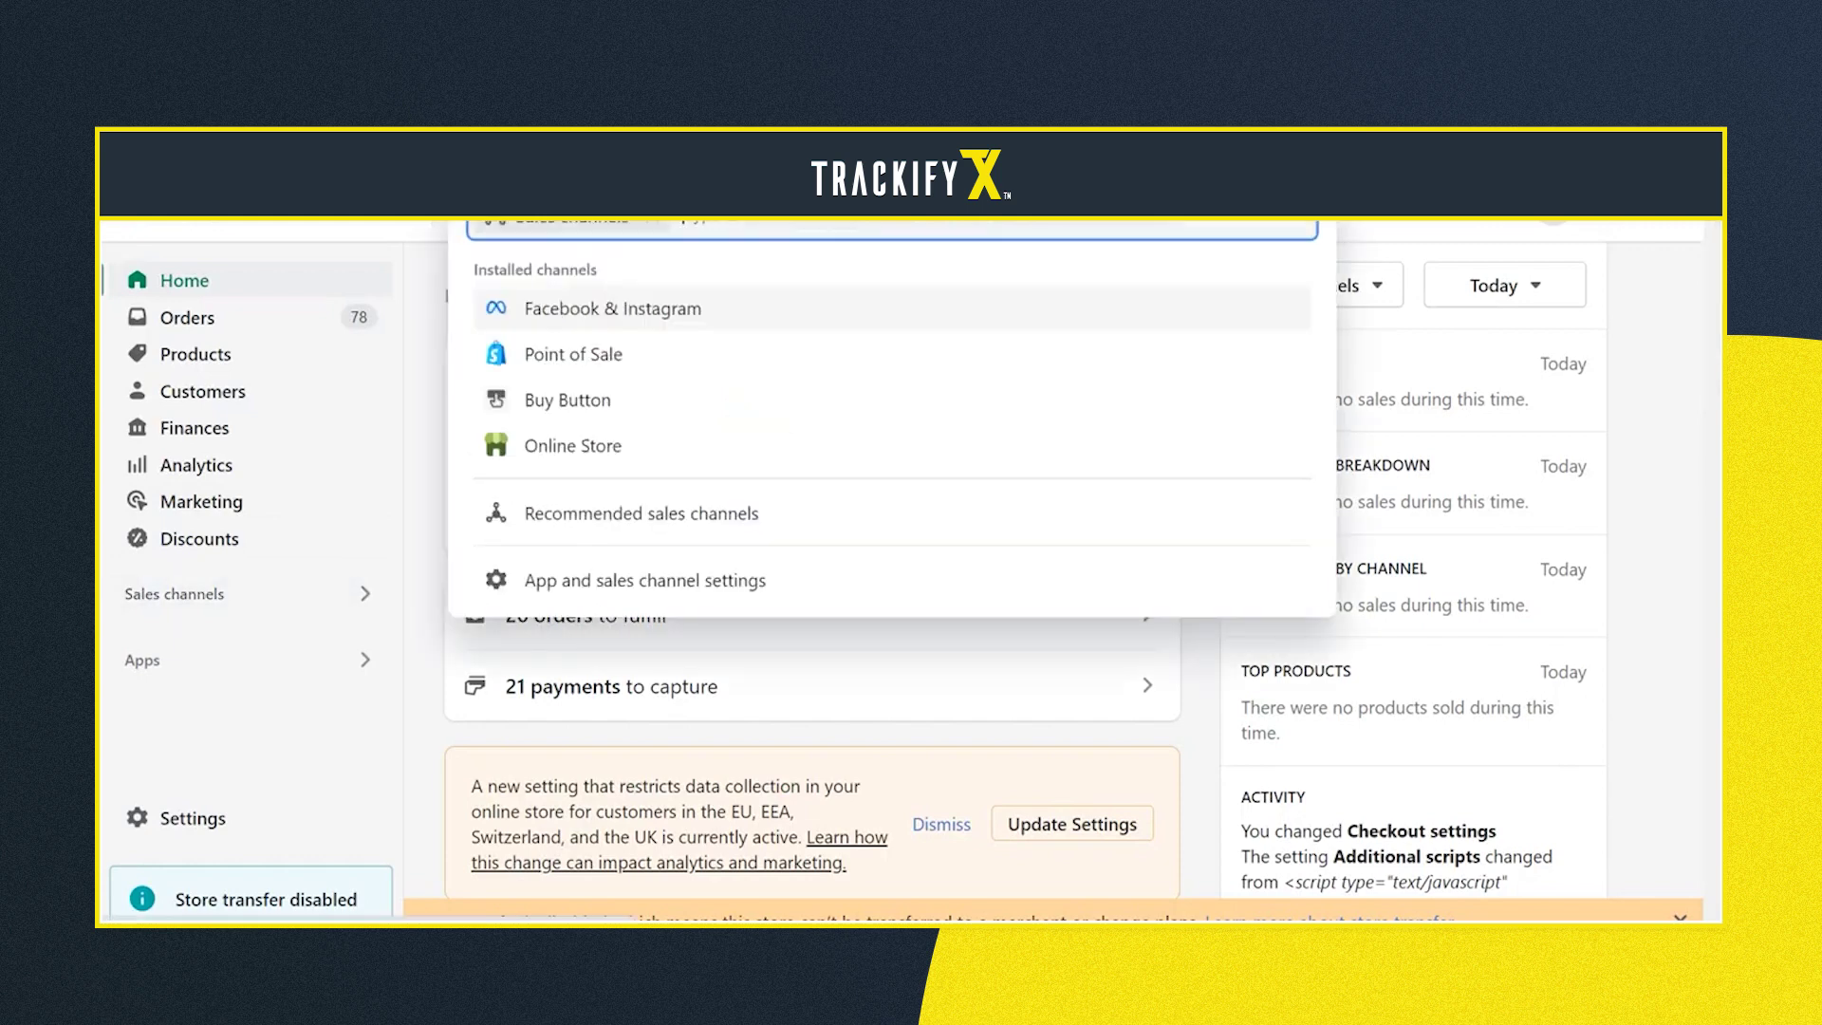
# Open Facebook & Instagram's Settings and bring up the Share data preference set to Enhanced
pyautogui.click(613, 308)
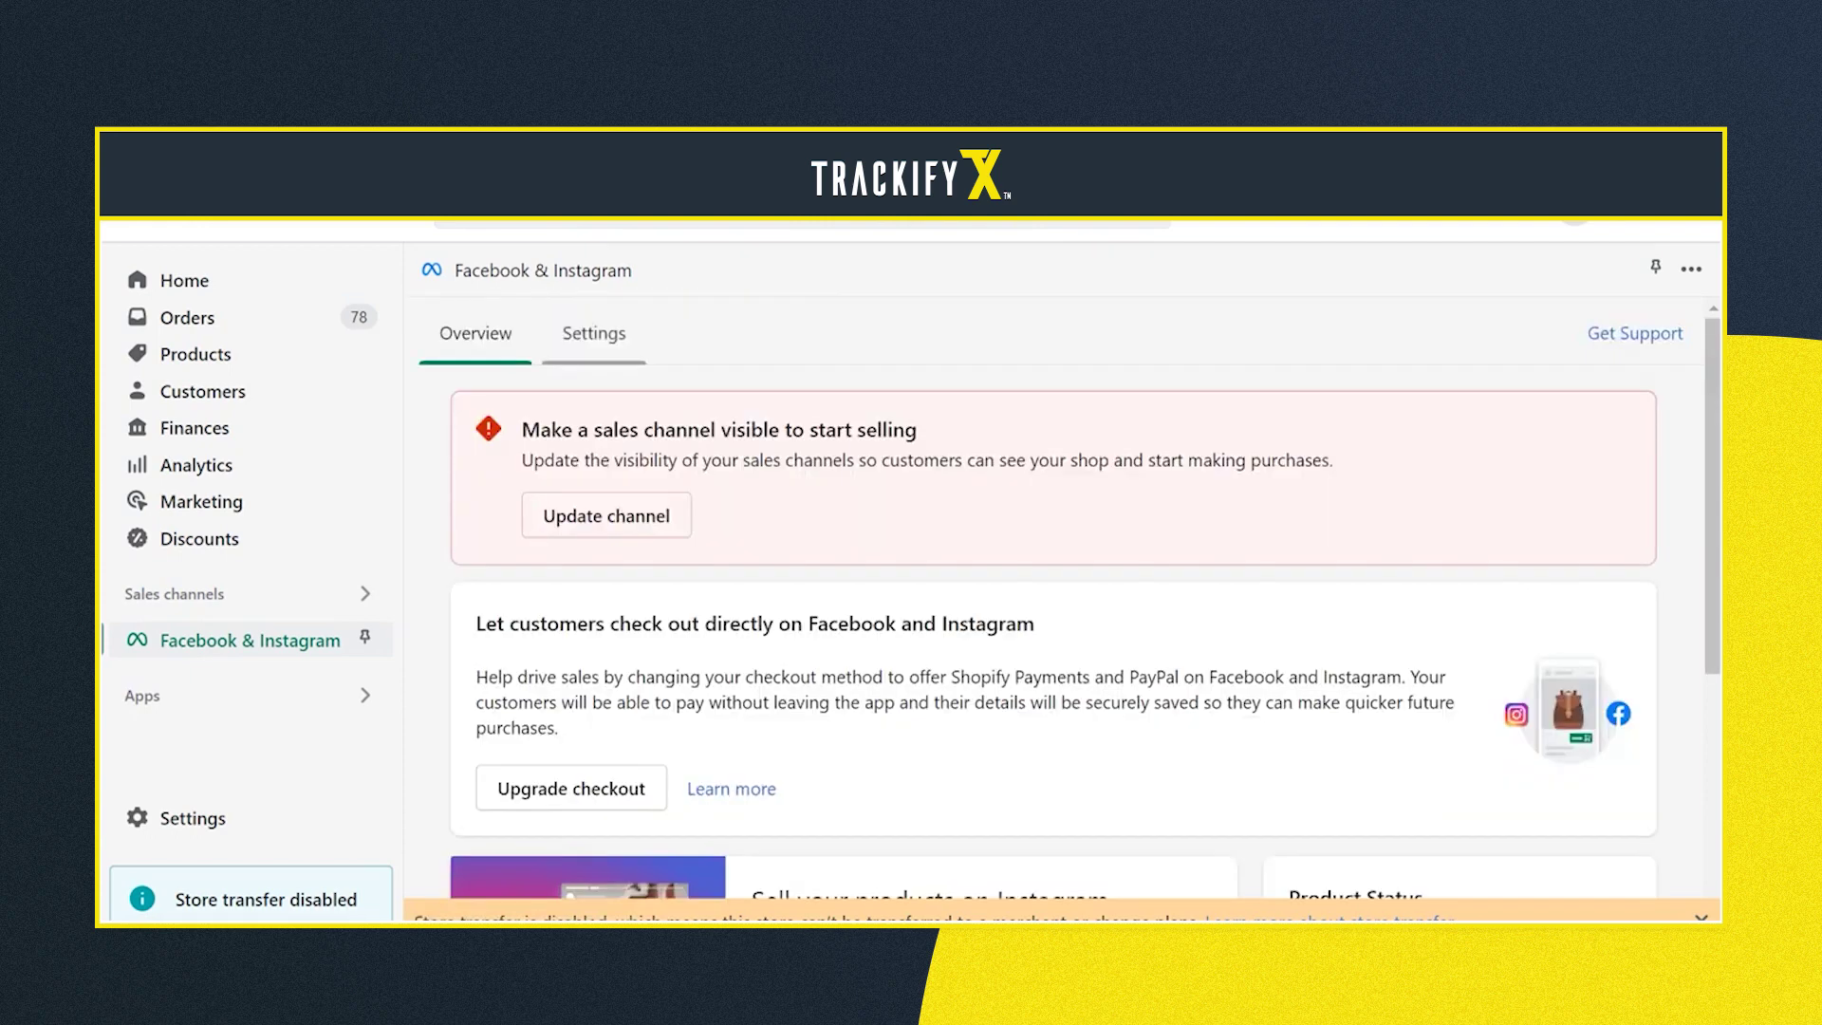
pyautogui.click(594, 333)
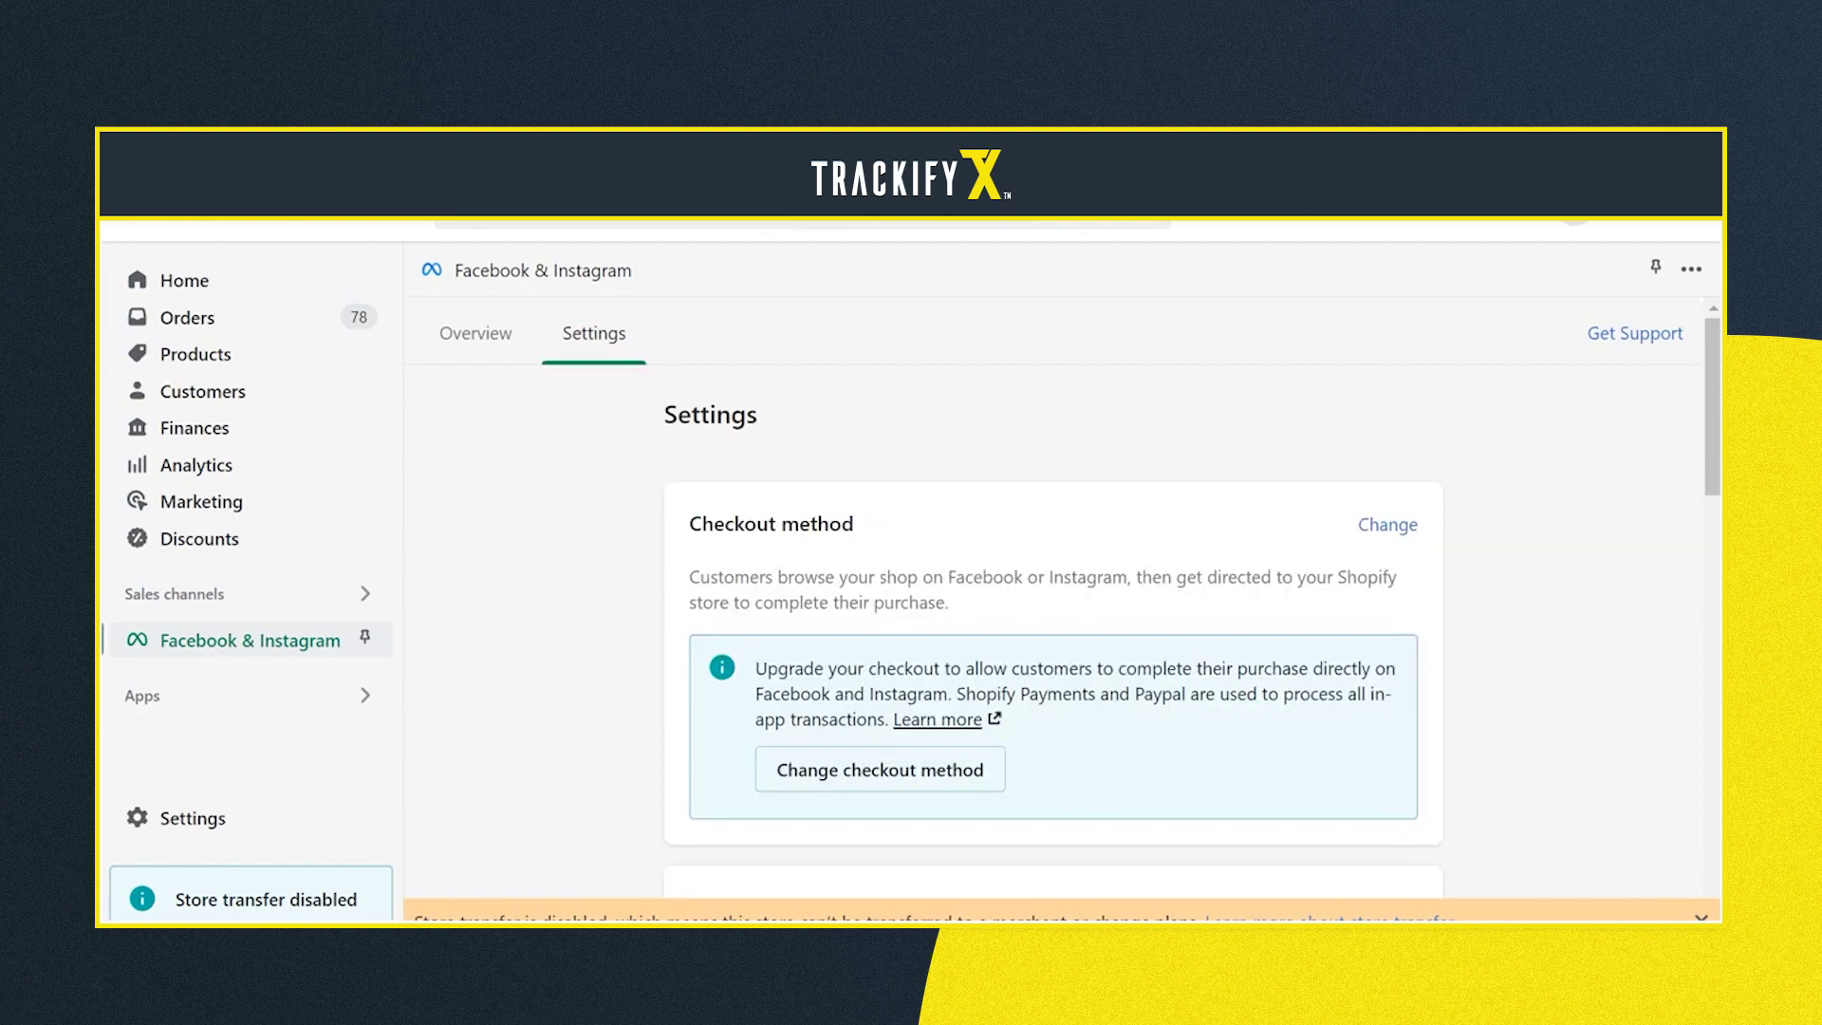
pyautogui.scroll(-4, 1053, 598)
pyautogui.scroll(-3, 1054, 598)
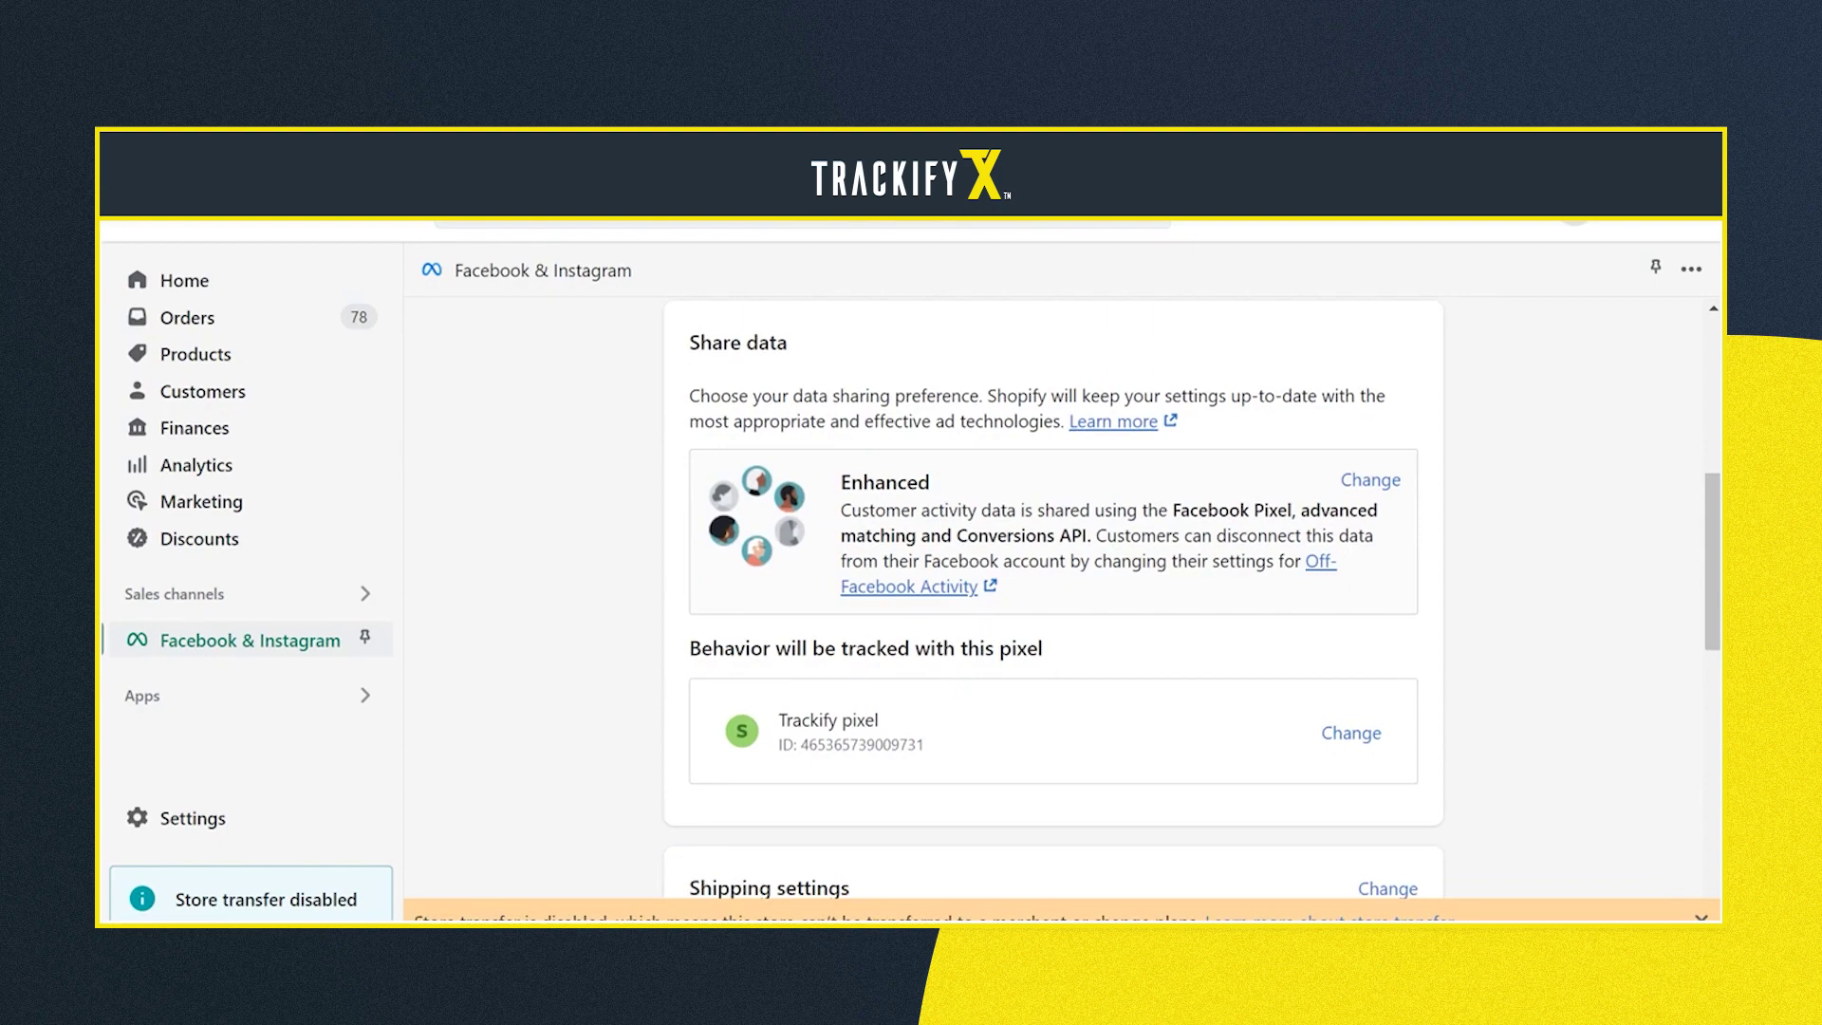
pyautogui.click(1381, 481)
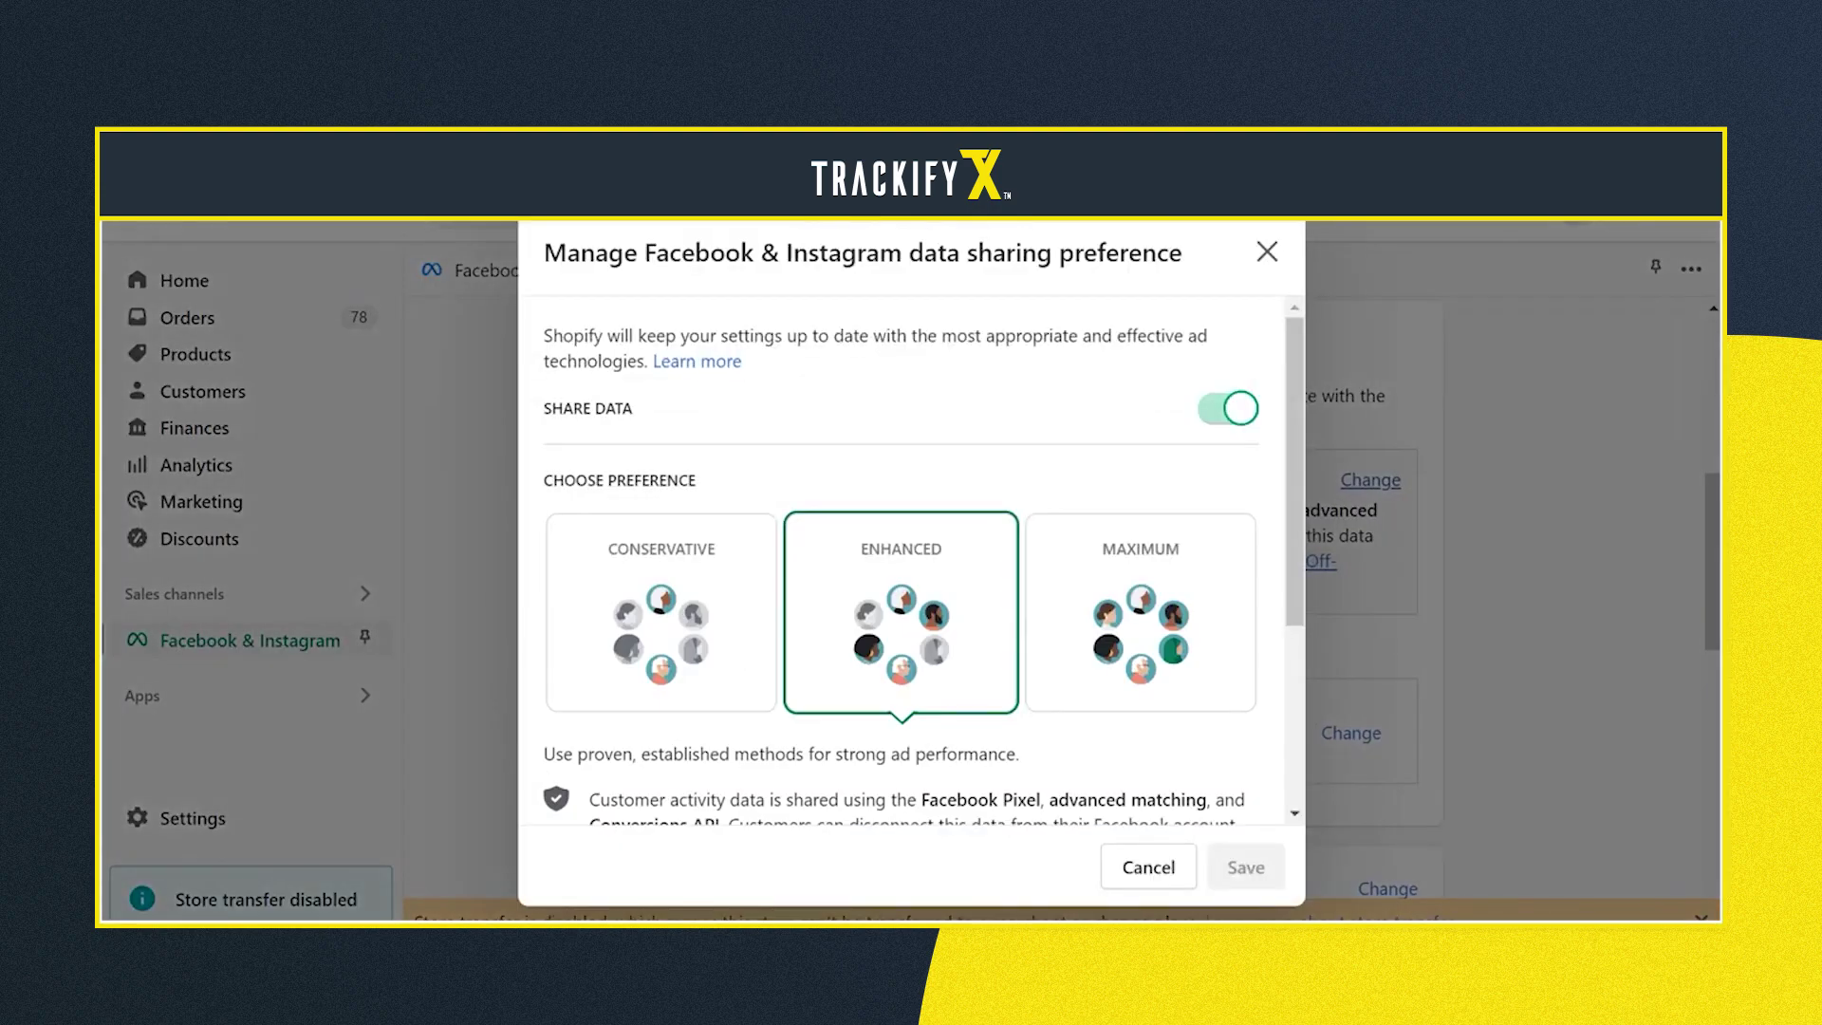
# Toggle Share data off for Facebook & Instagram, save it, and go back Home
pyautogui.click(1229, 408)
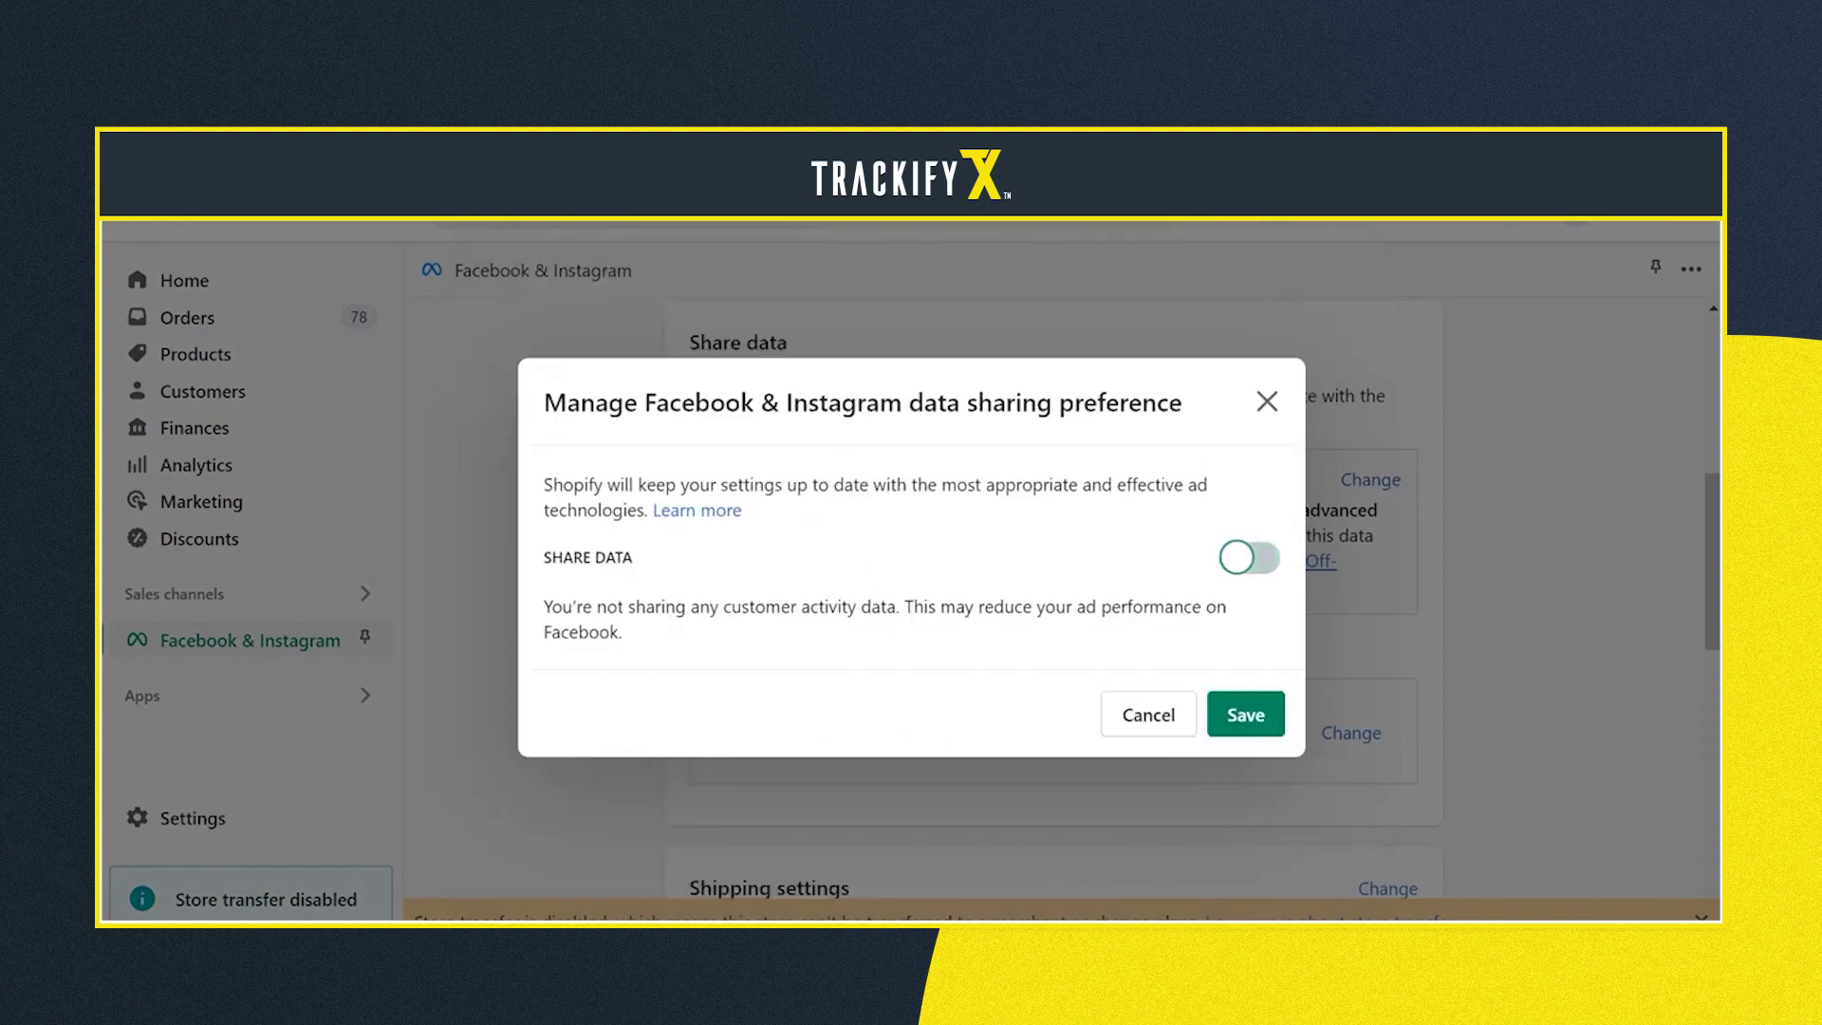
pyautogui.click(1246, 714)
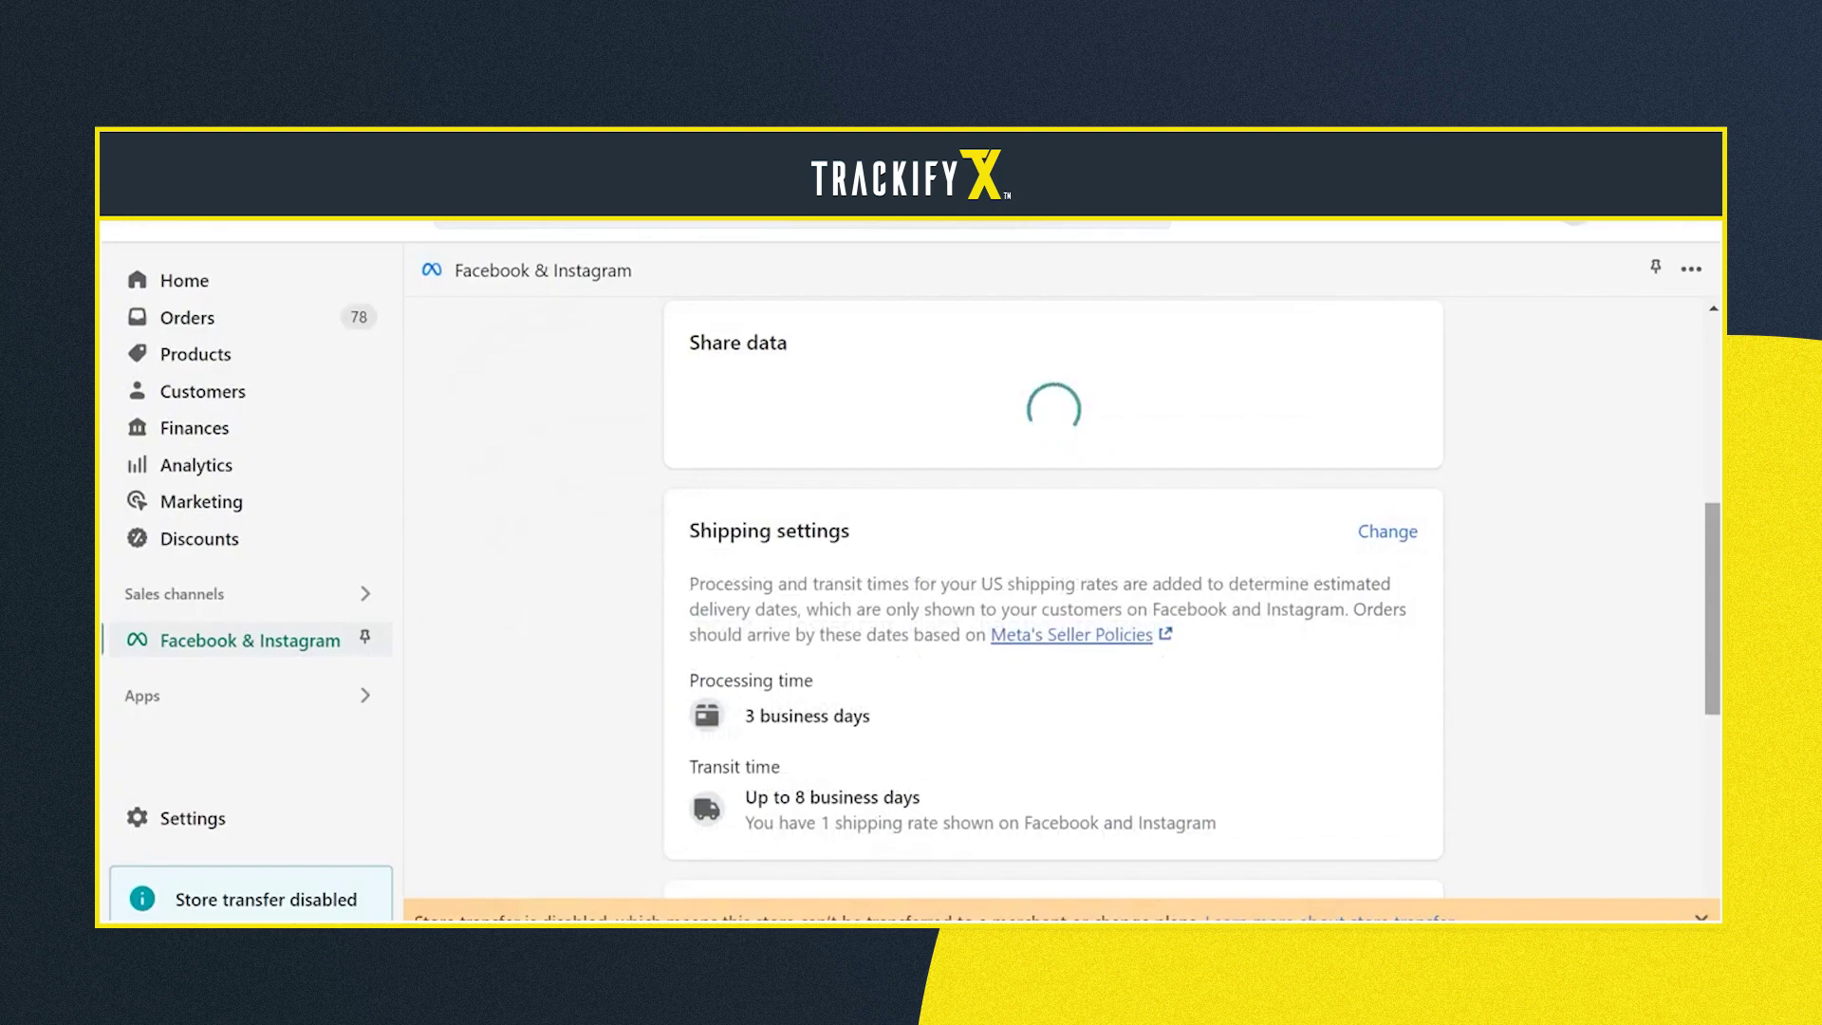
pyautogui.scroll(-5, 1054, 598)
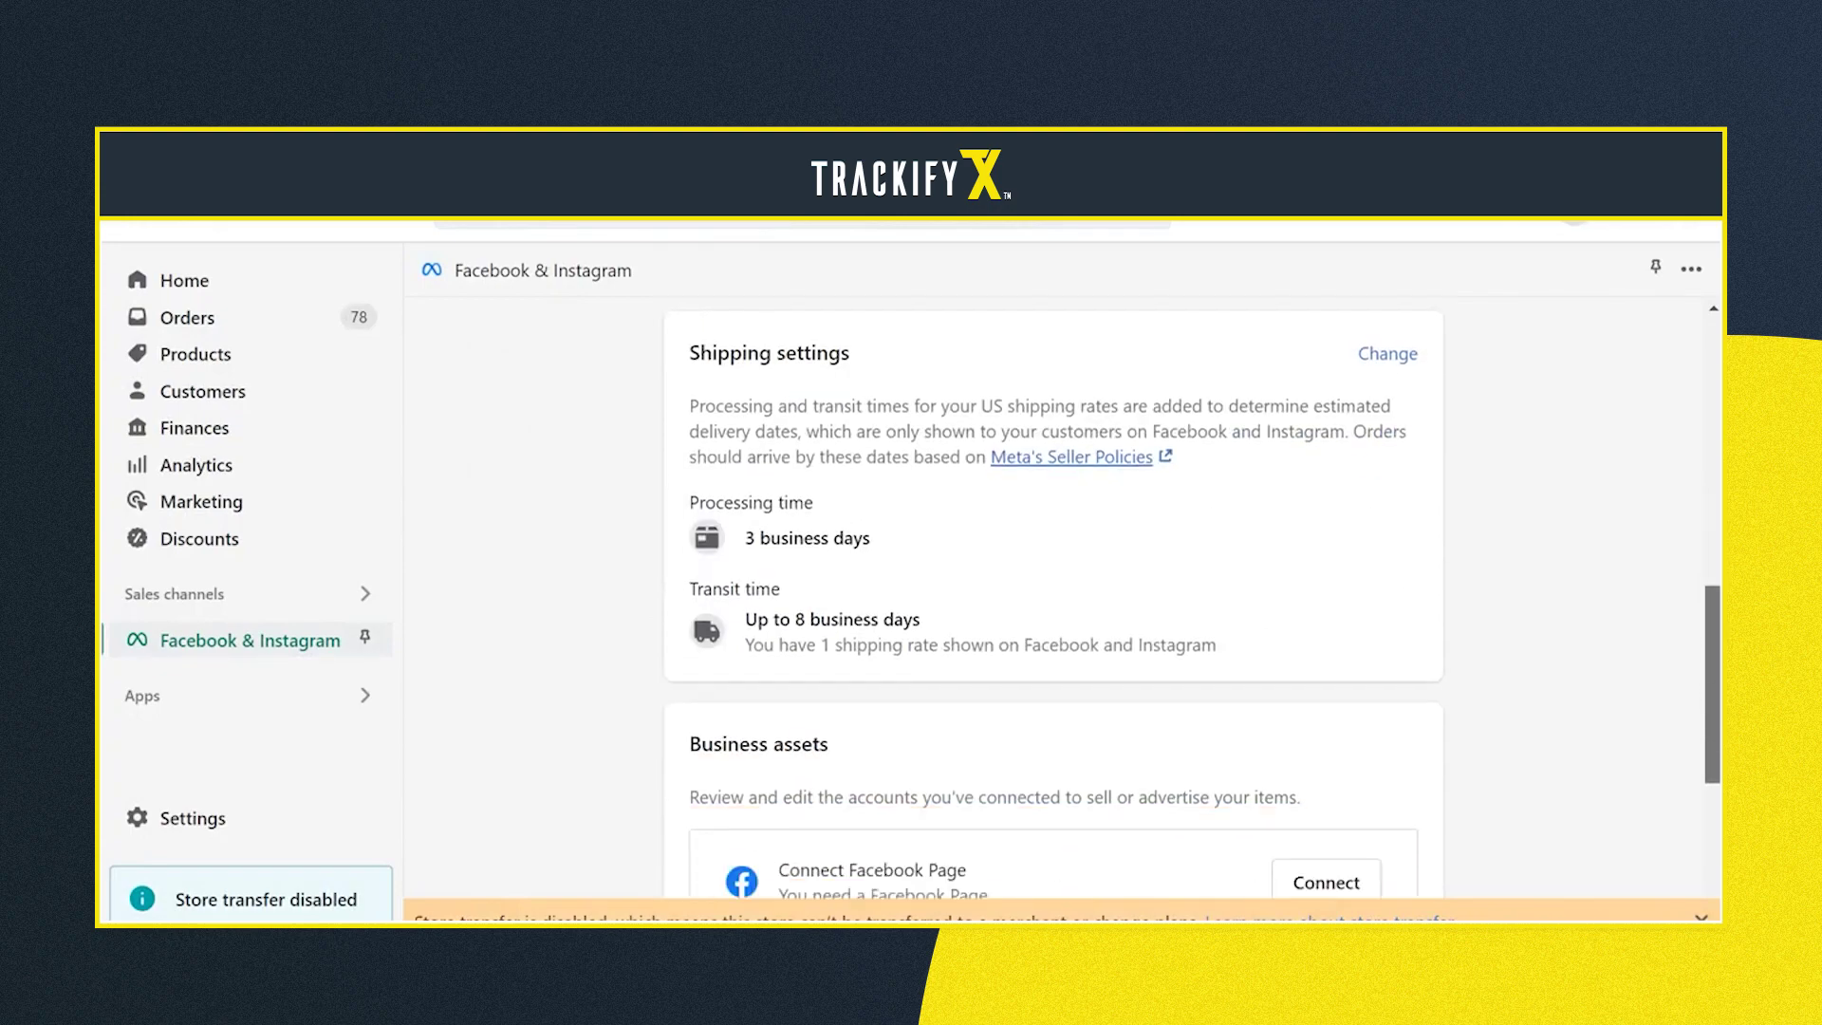
pyautogui.scroll(10, 1053, 598)
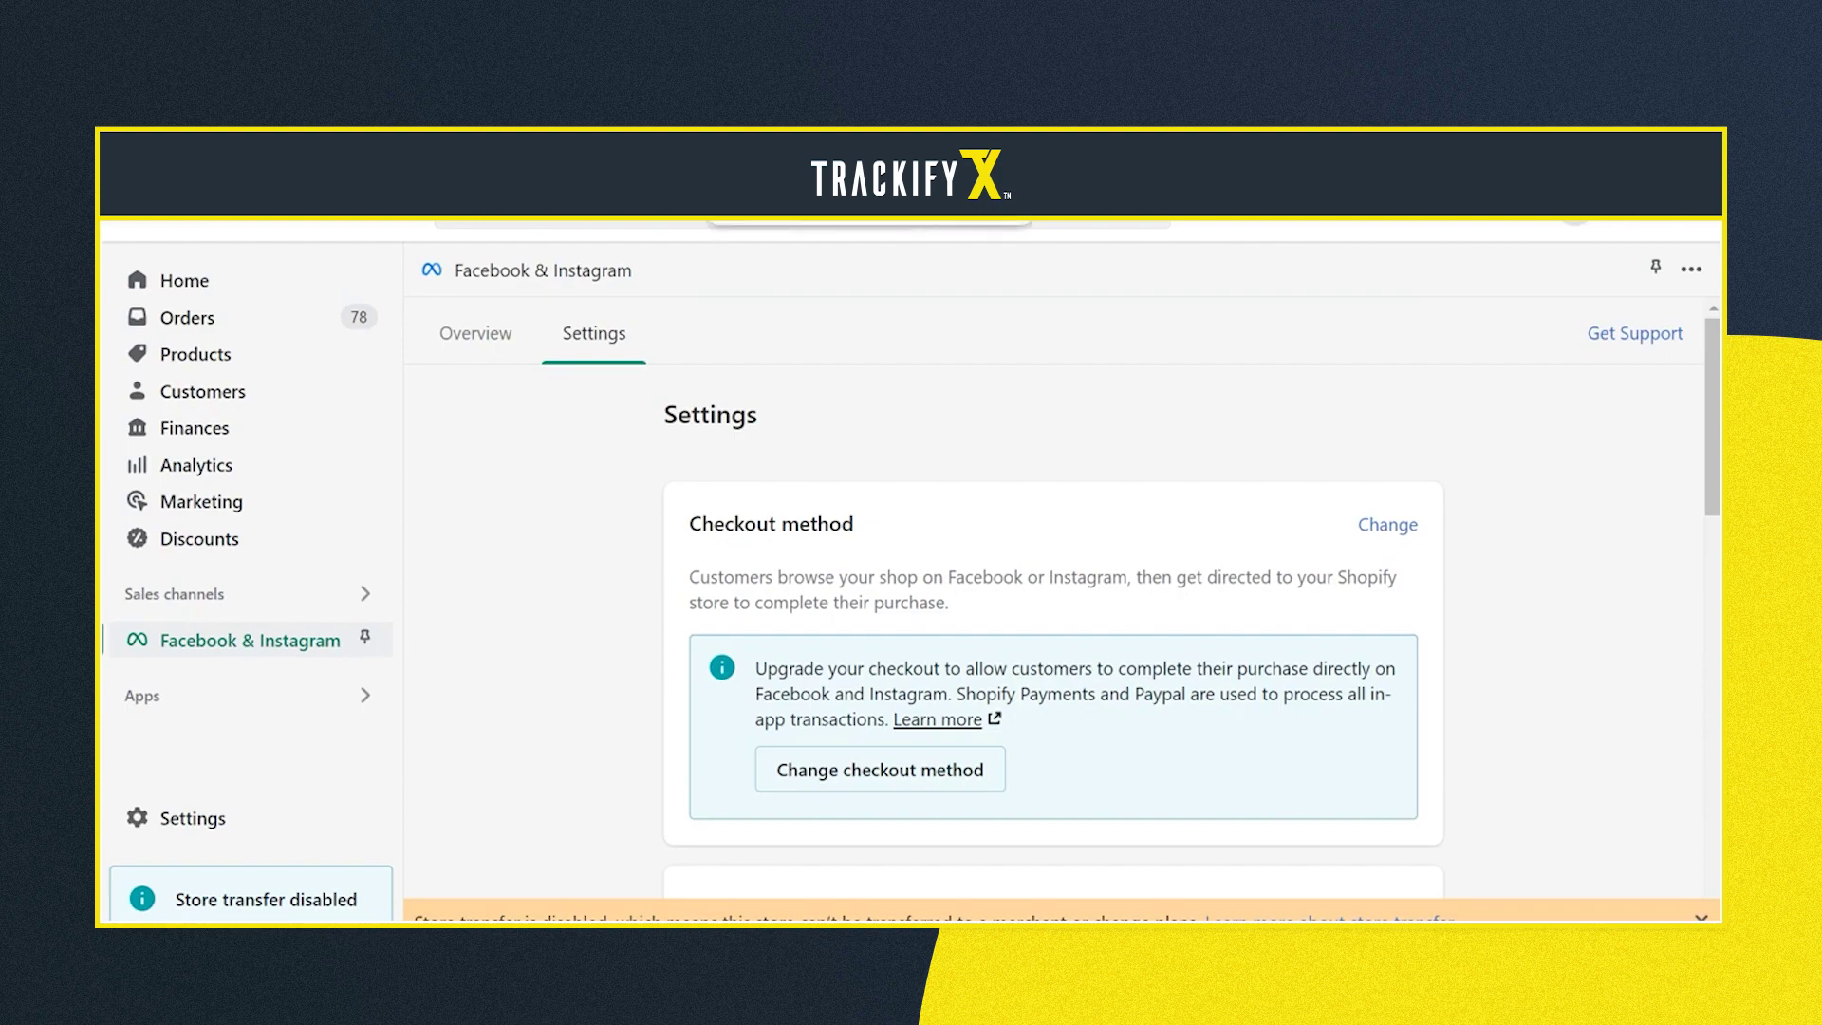
pyautogui.click(184, 280)
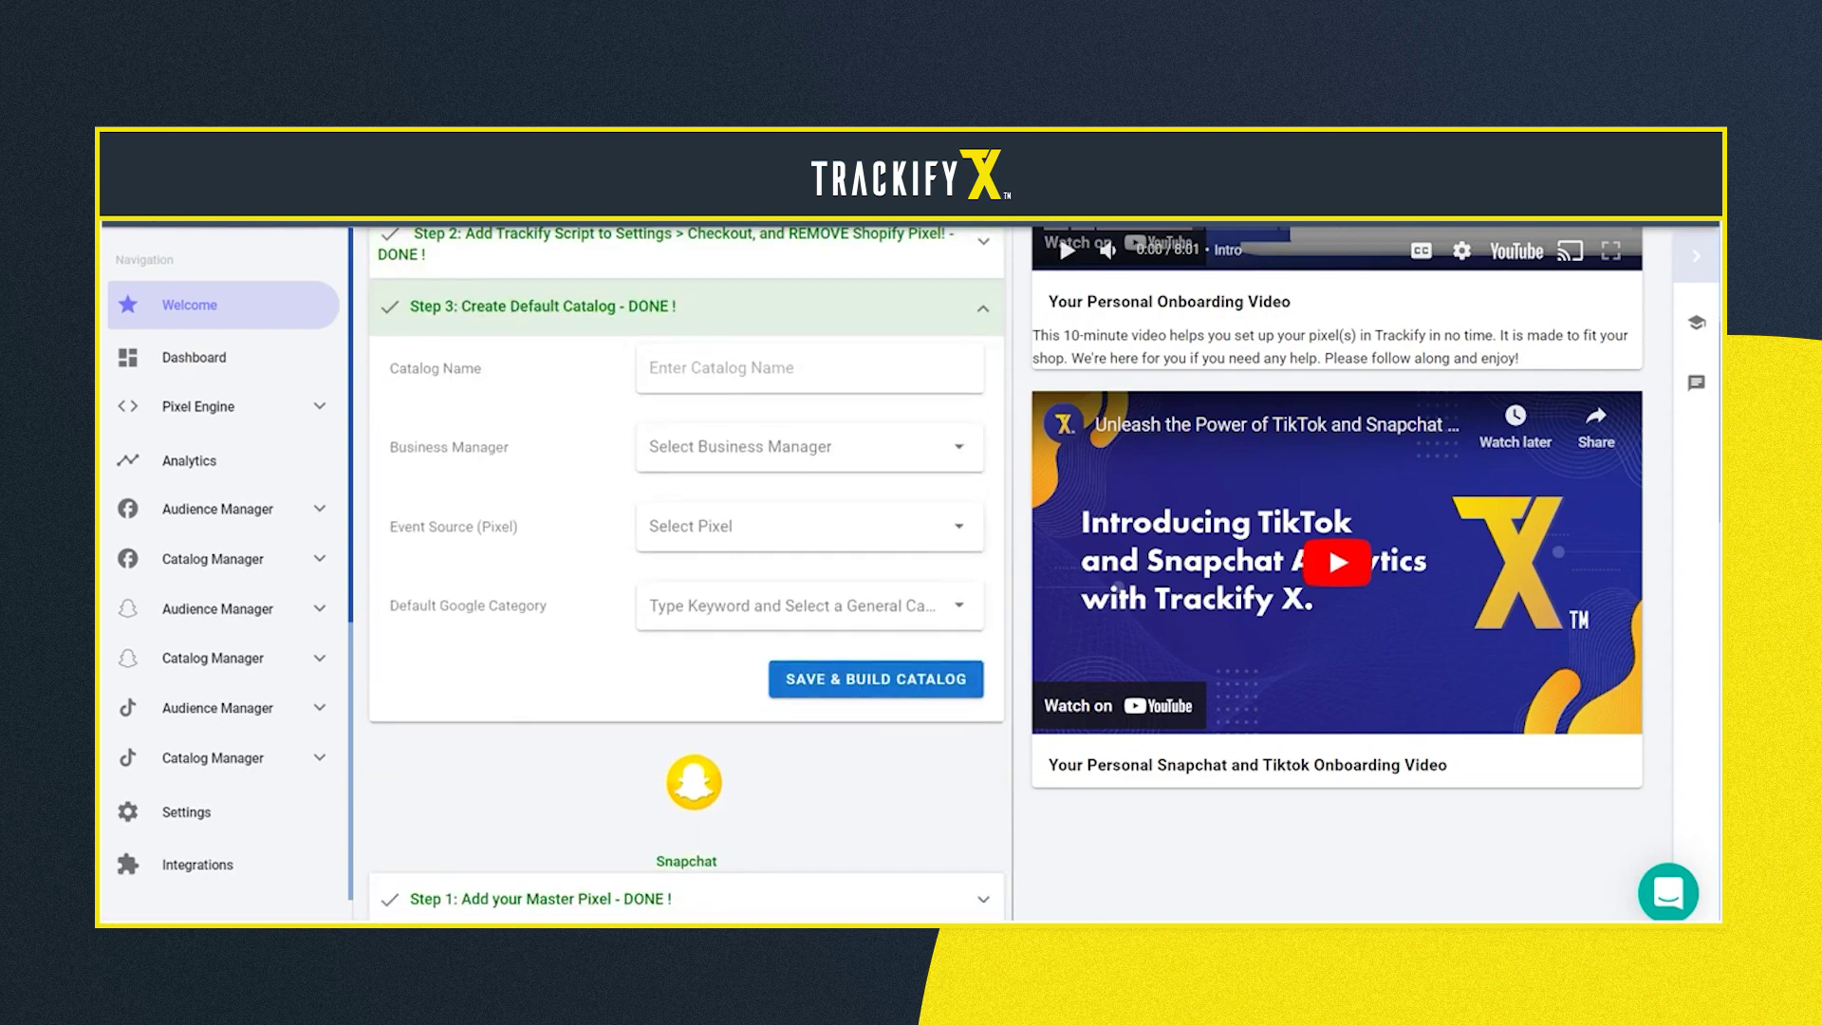
# Scroll Trackify X's onboarding page to the blank Step 3 Create Default Catalog form
pyautogui.scroll(-1, 1006, 570)
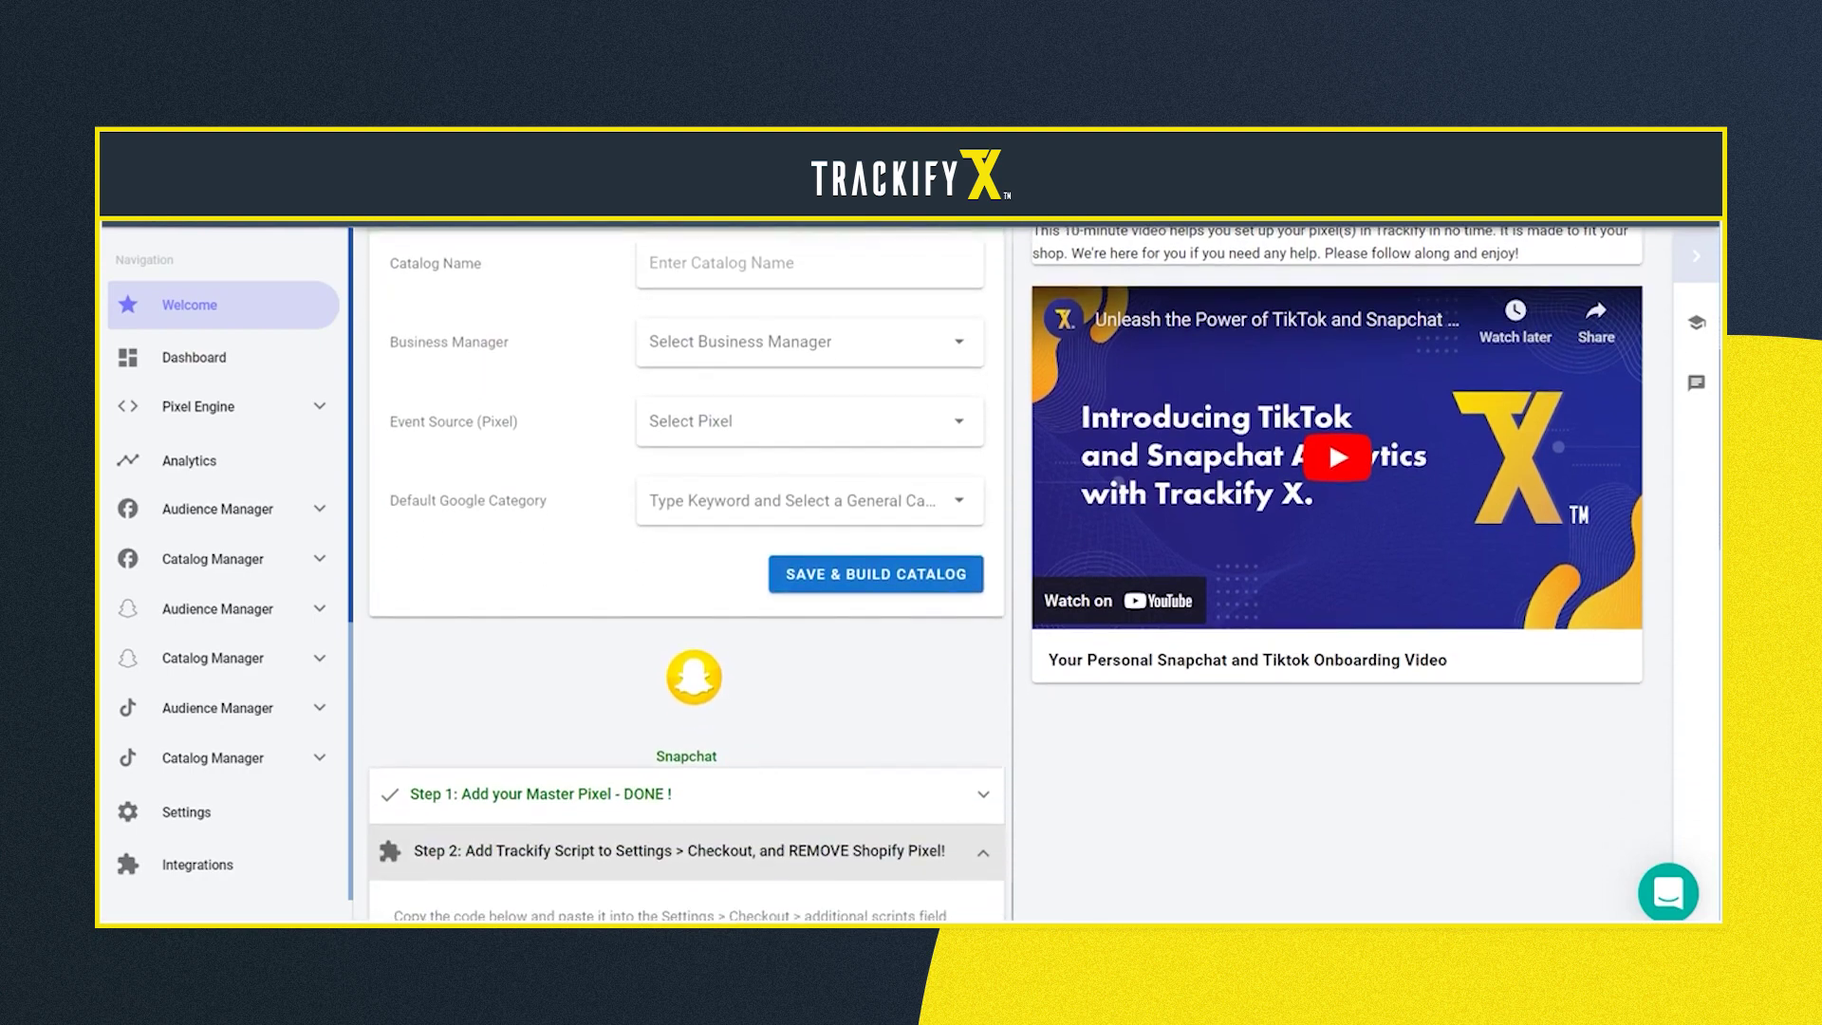
pyautogui.scroll(1, 1006, 569)
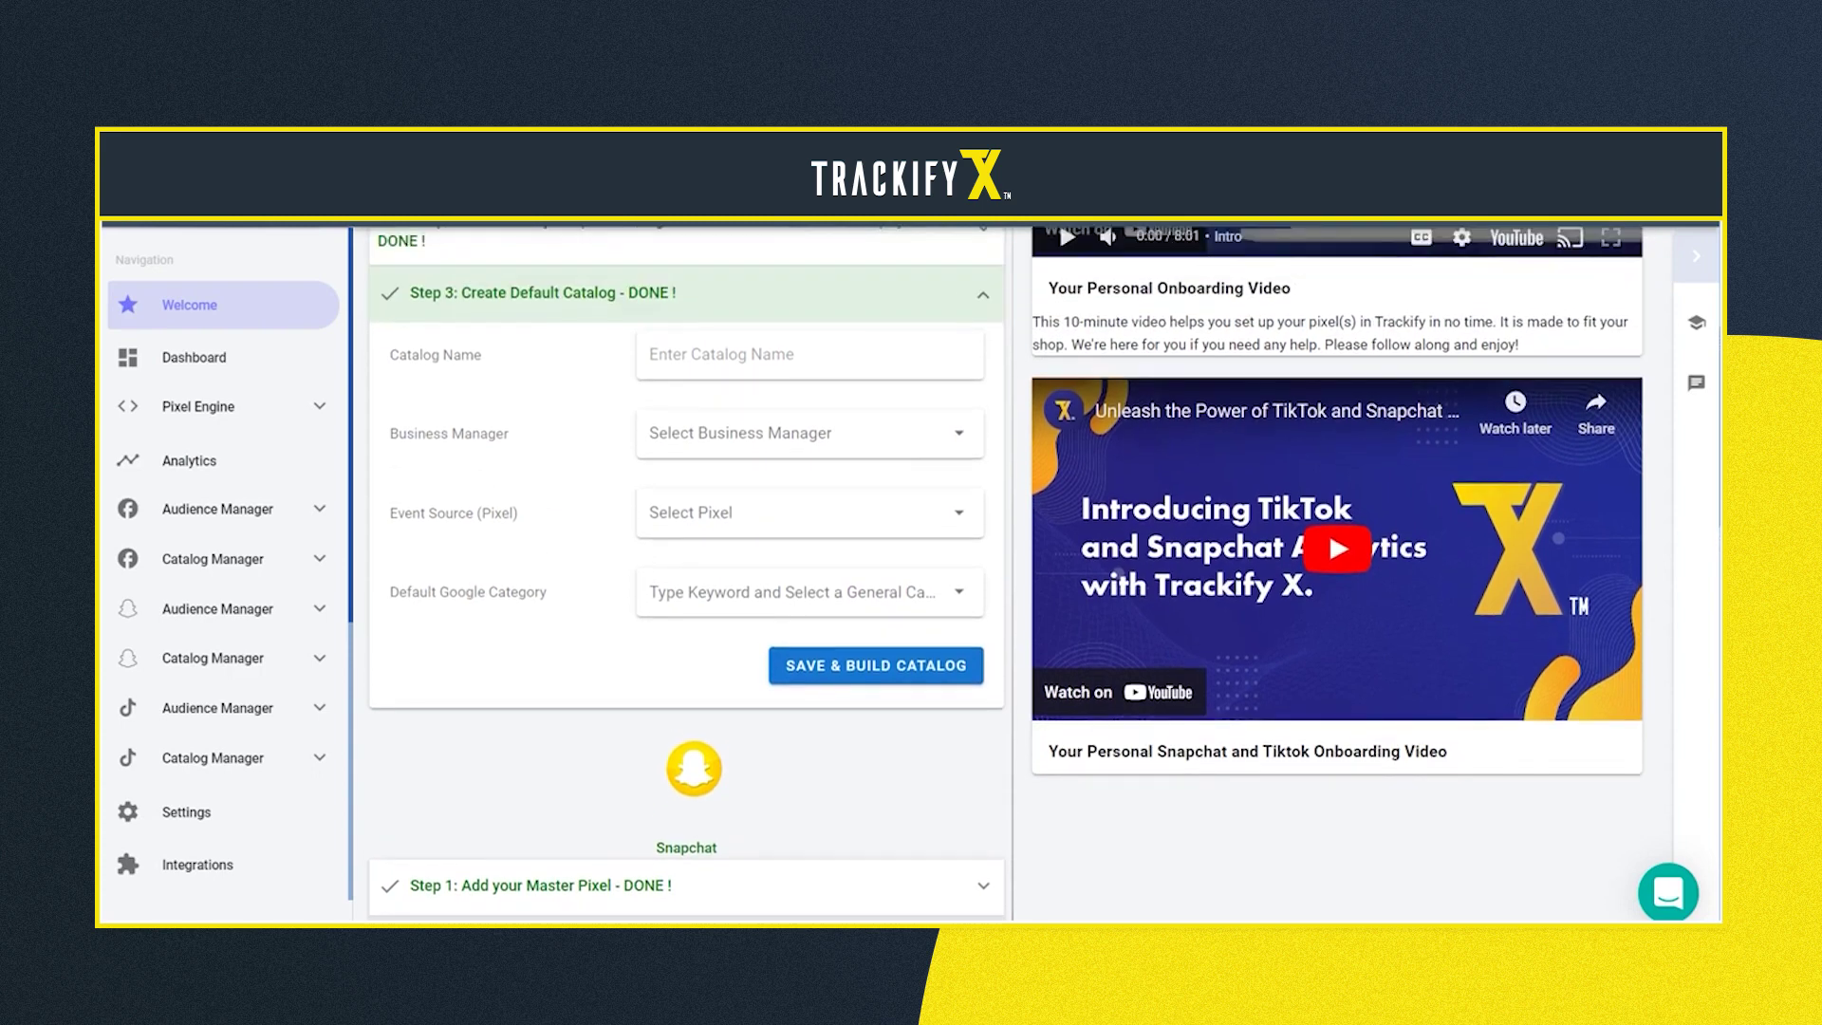
# Name the catalog 'Test' with the first business manager and the Trackify pixel as event source
pyautogui.click(651, 354)
pyautogui.write('Test')
pyautogui.click(650, 433)
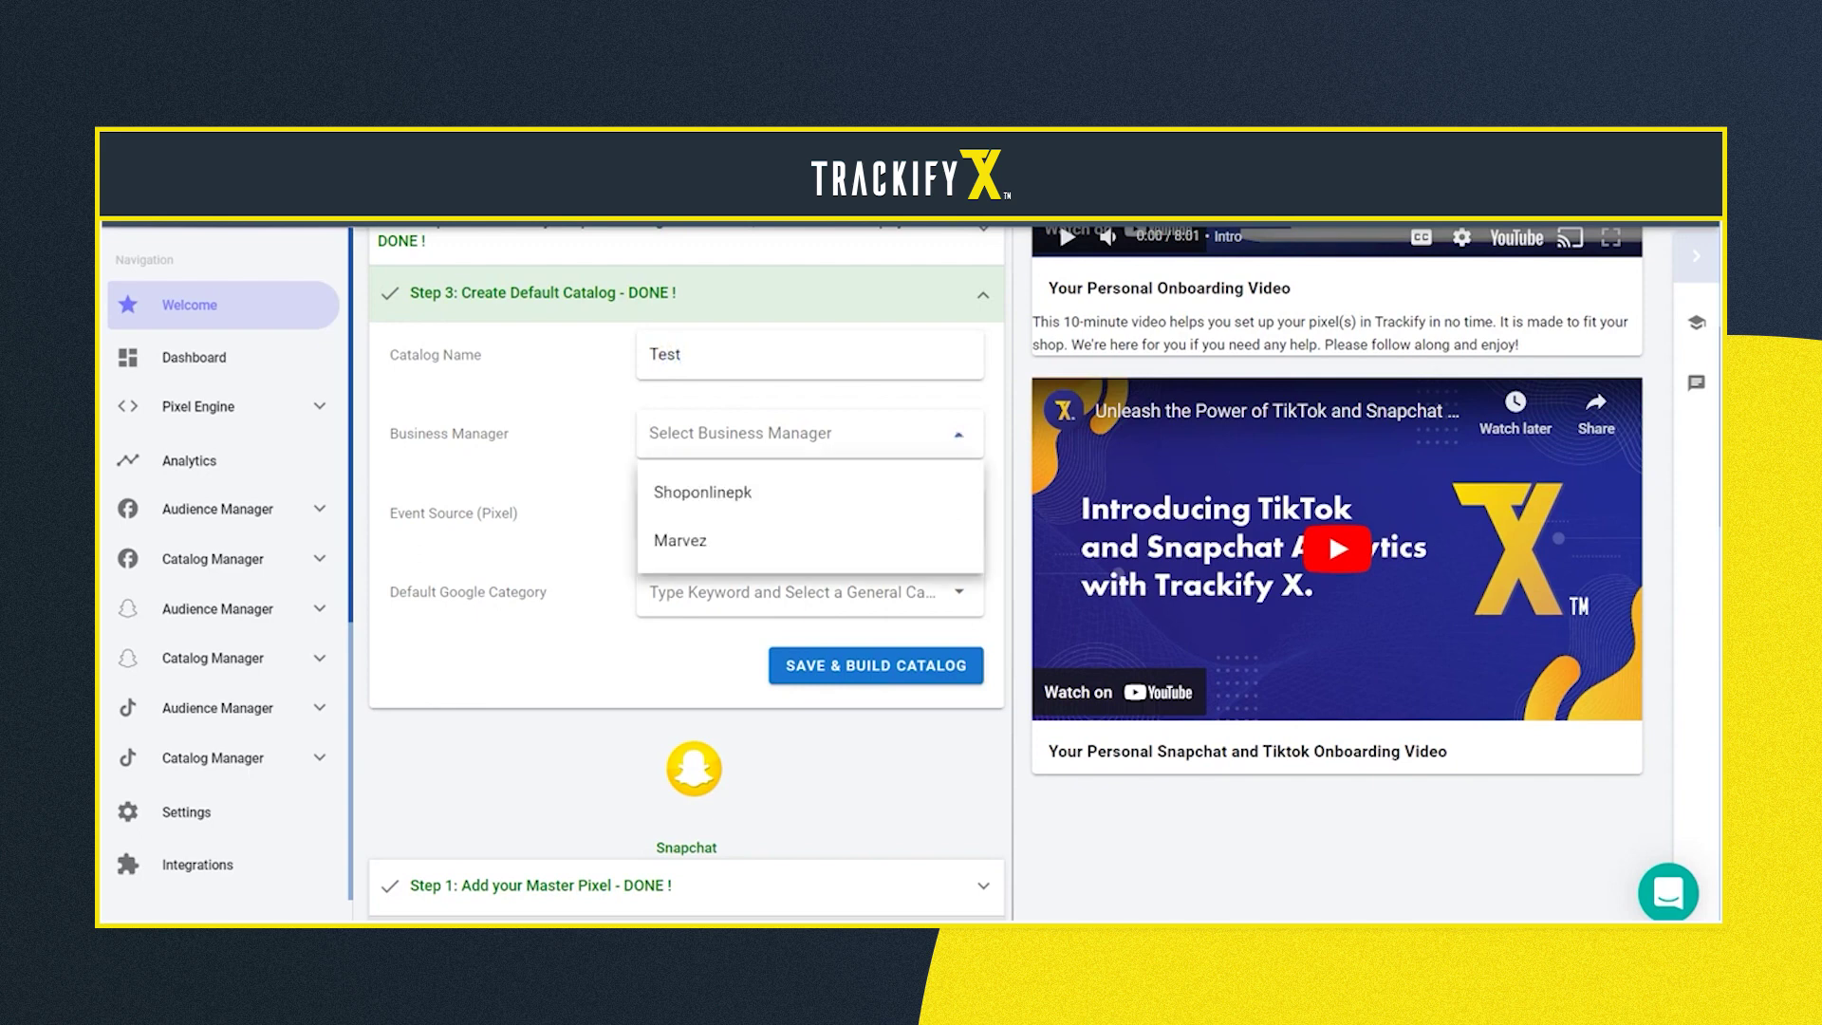
pyautogui.click(702, 492)
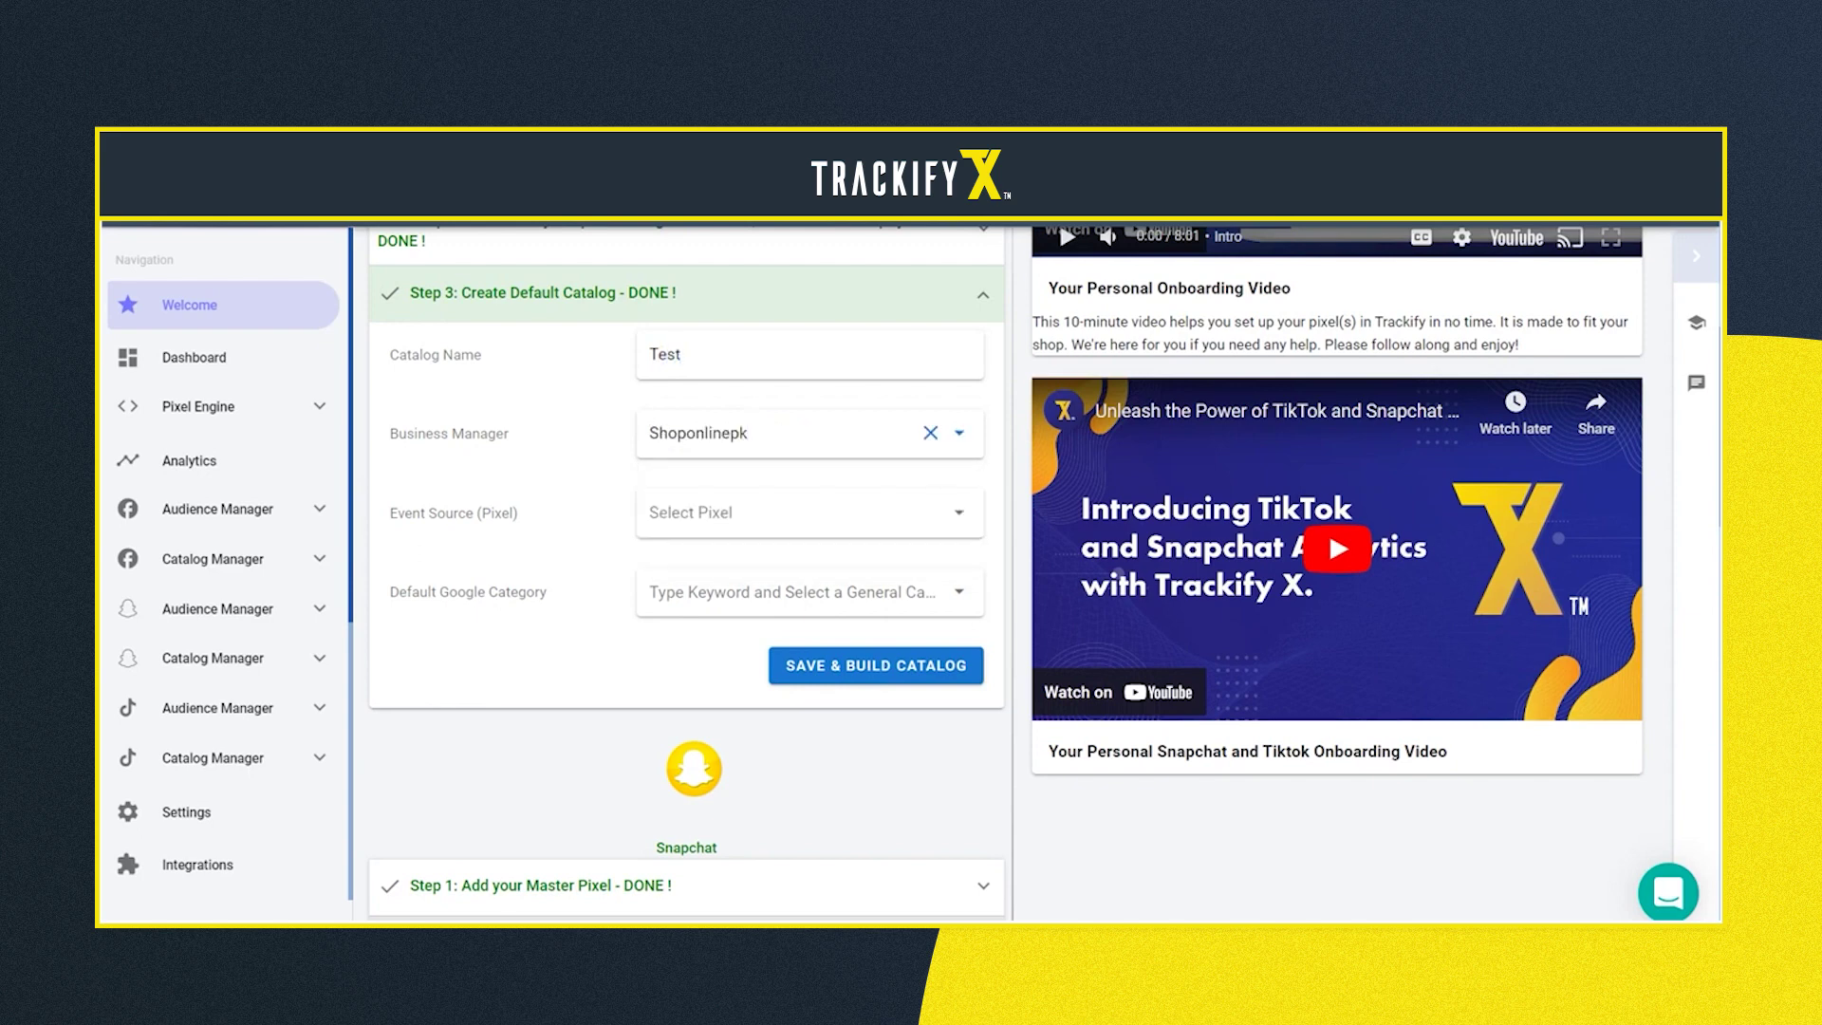
pyautogui.click(691, 513)
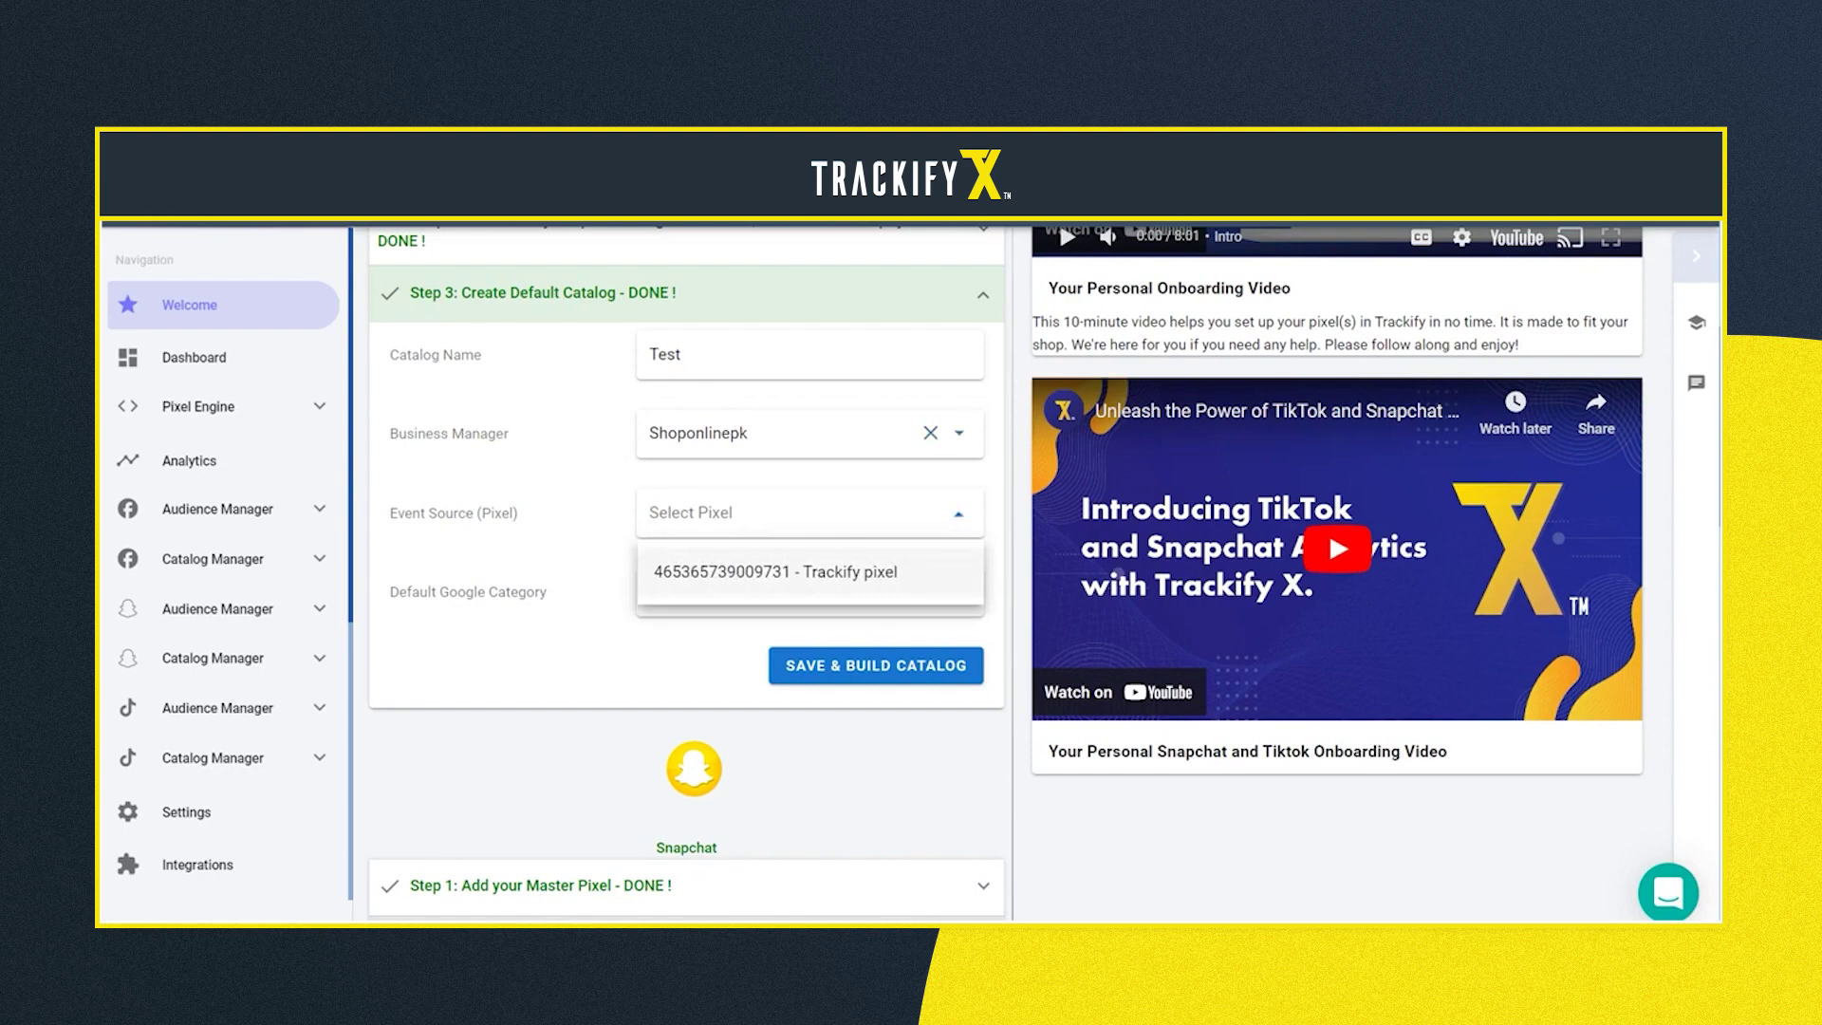
pyautogui.click(722, 571)
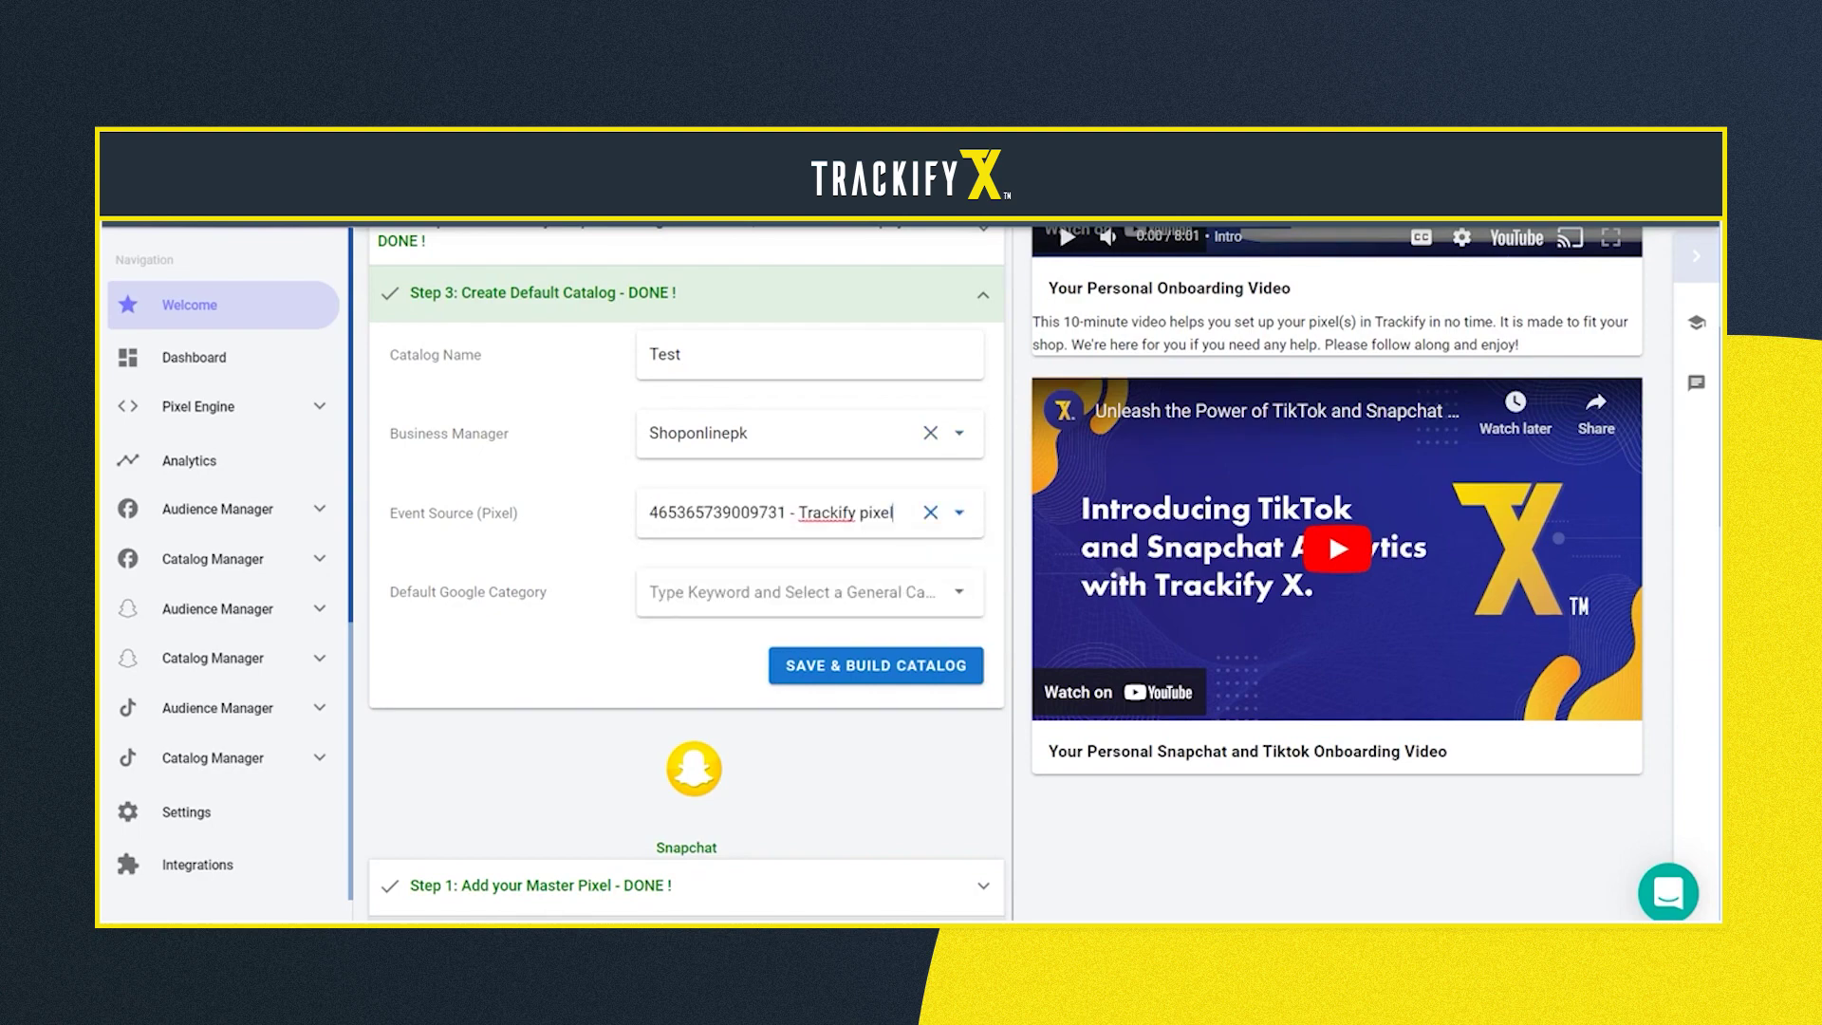
# Set the default Google category to Shirts & Tops and save and build the catalog
pyautogui.click(788, 593)
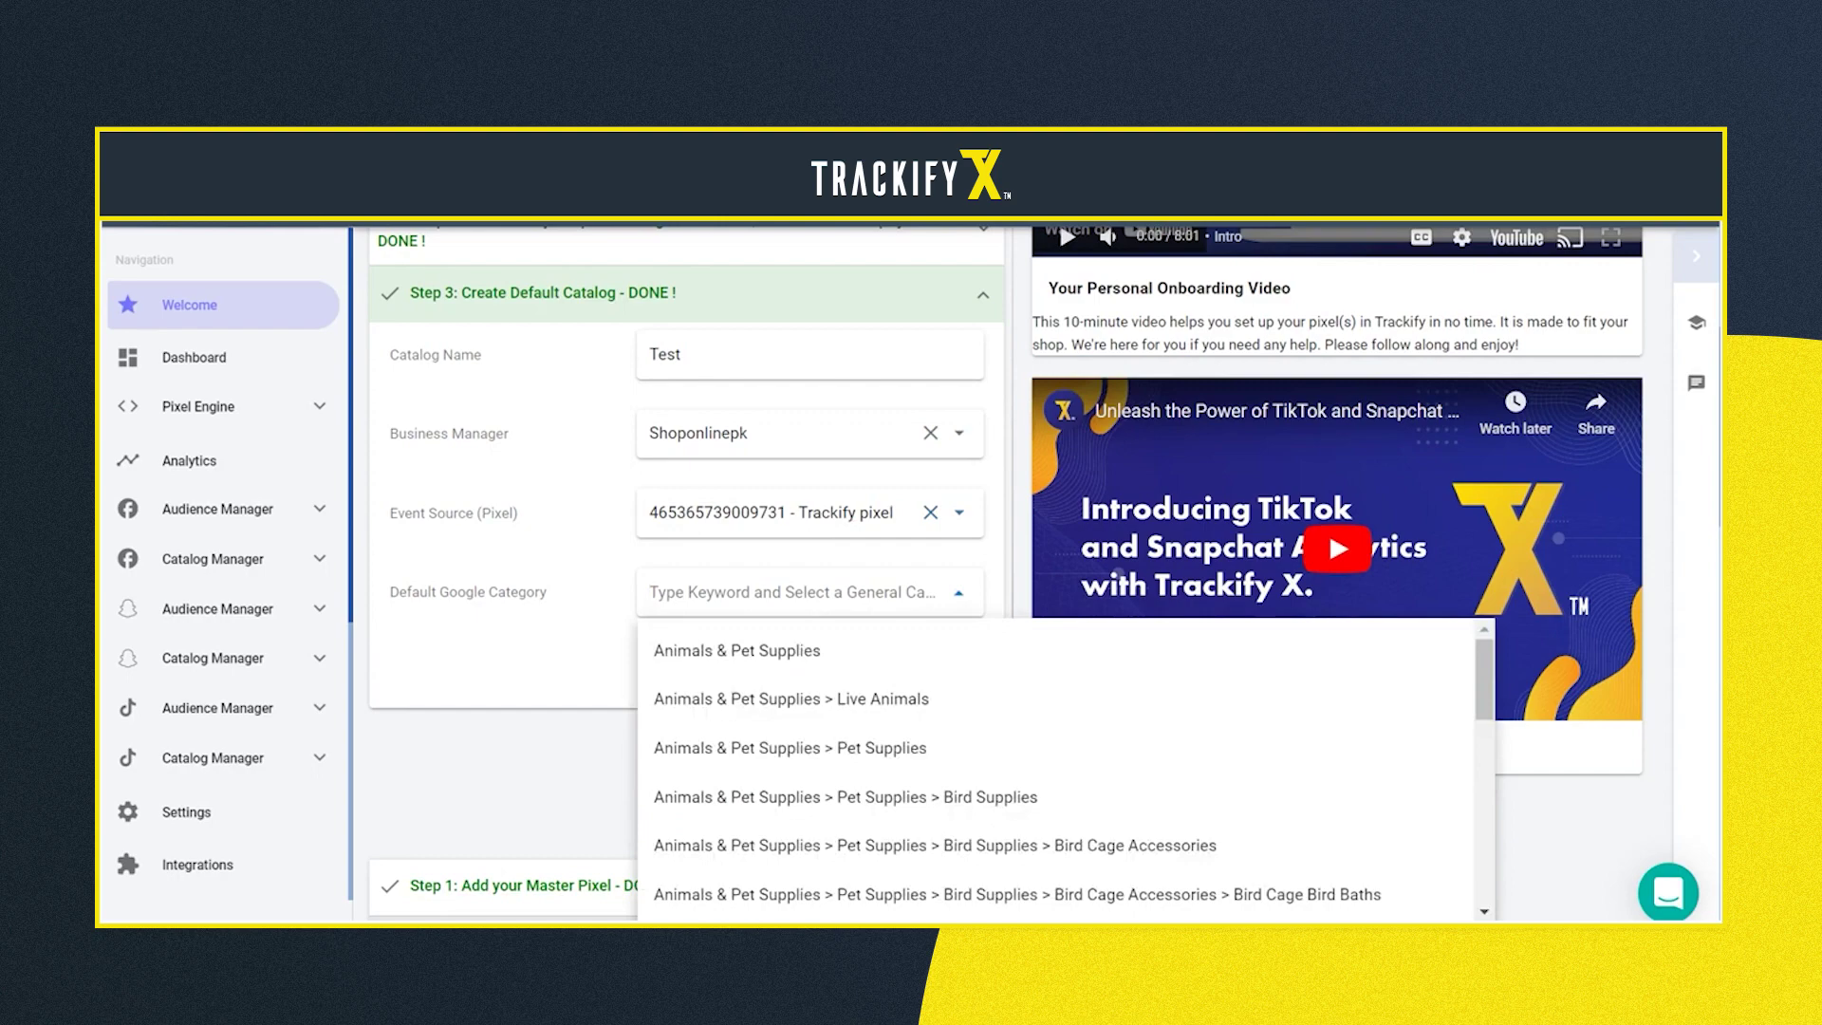
pyautogui.write('shirts')
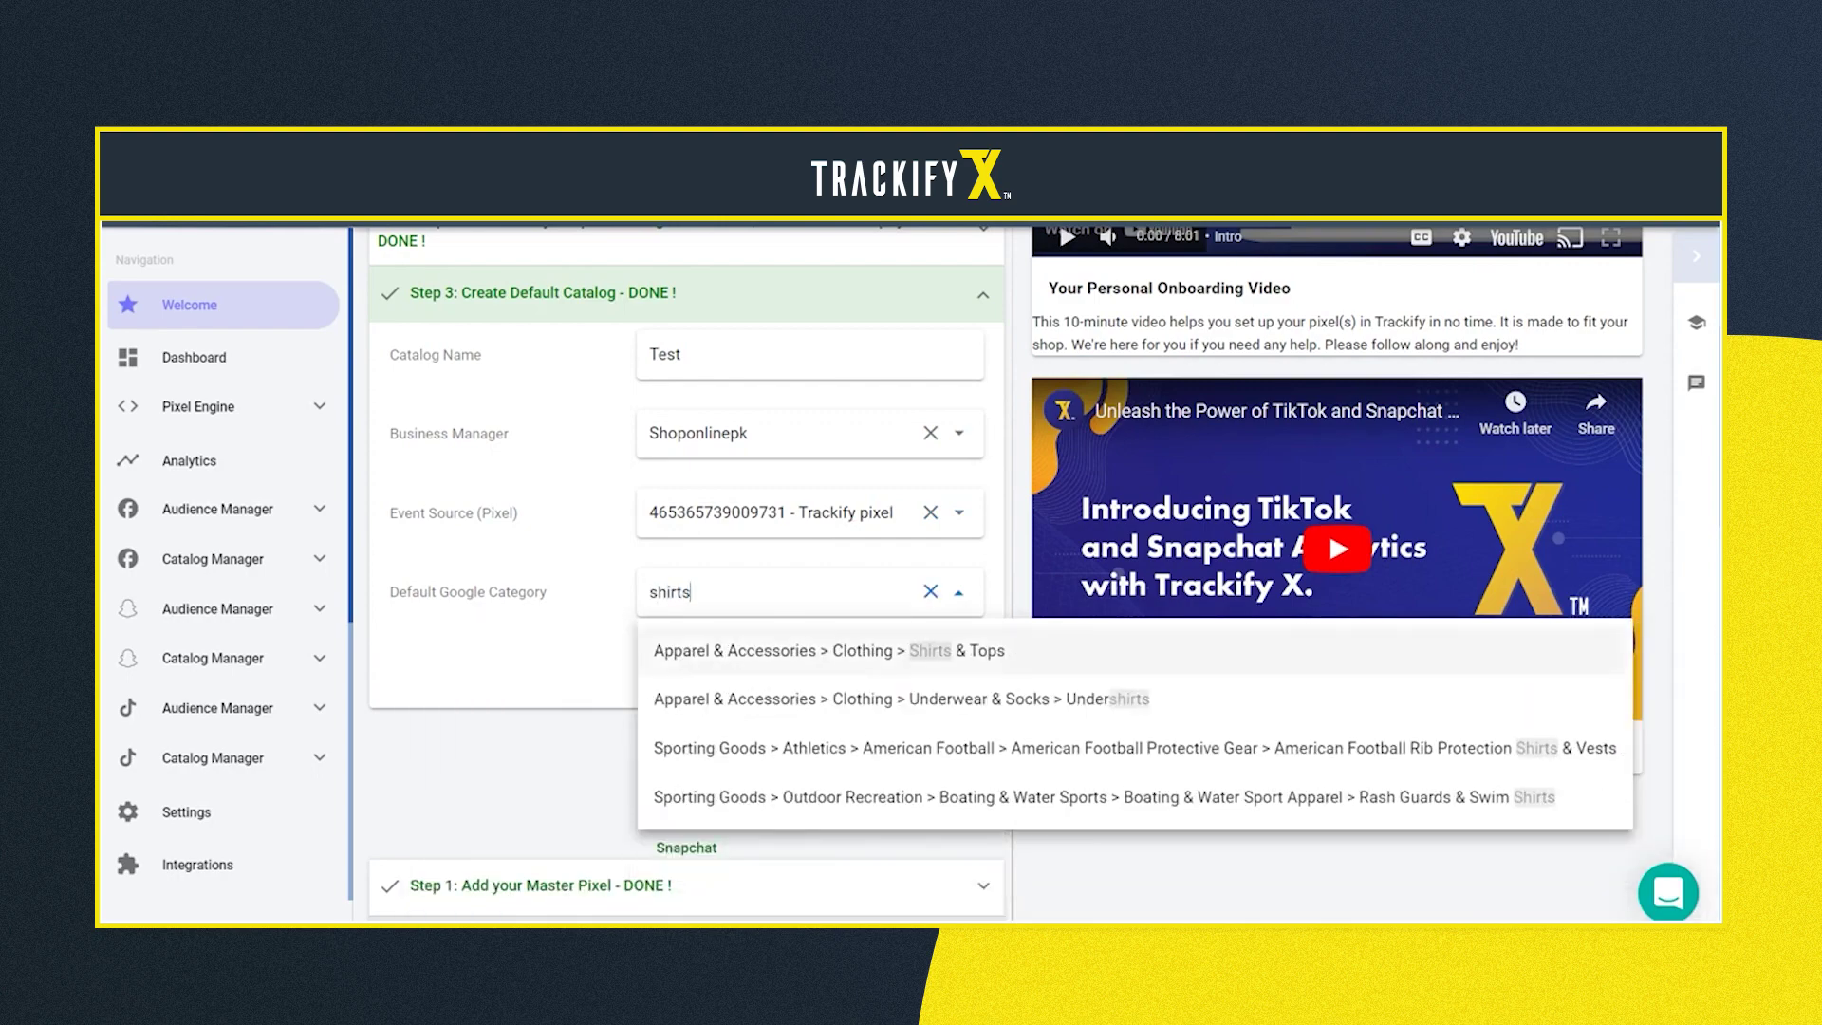
pyautogui.press('Return')
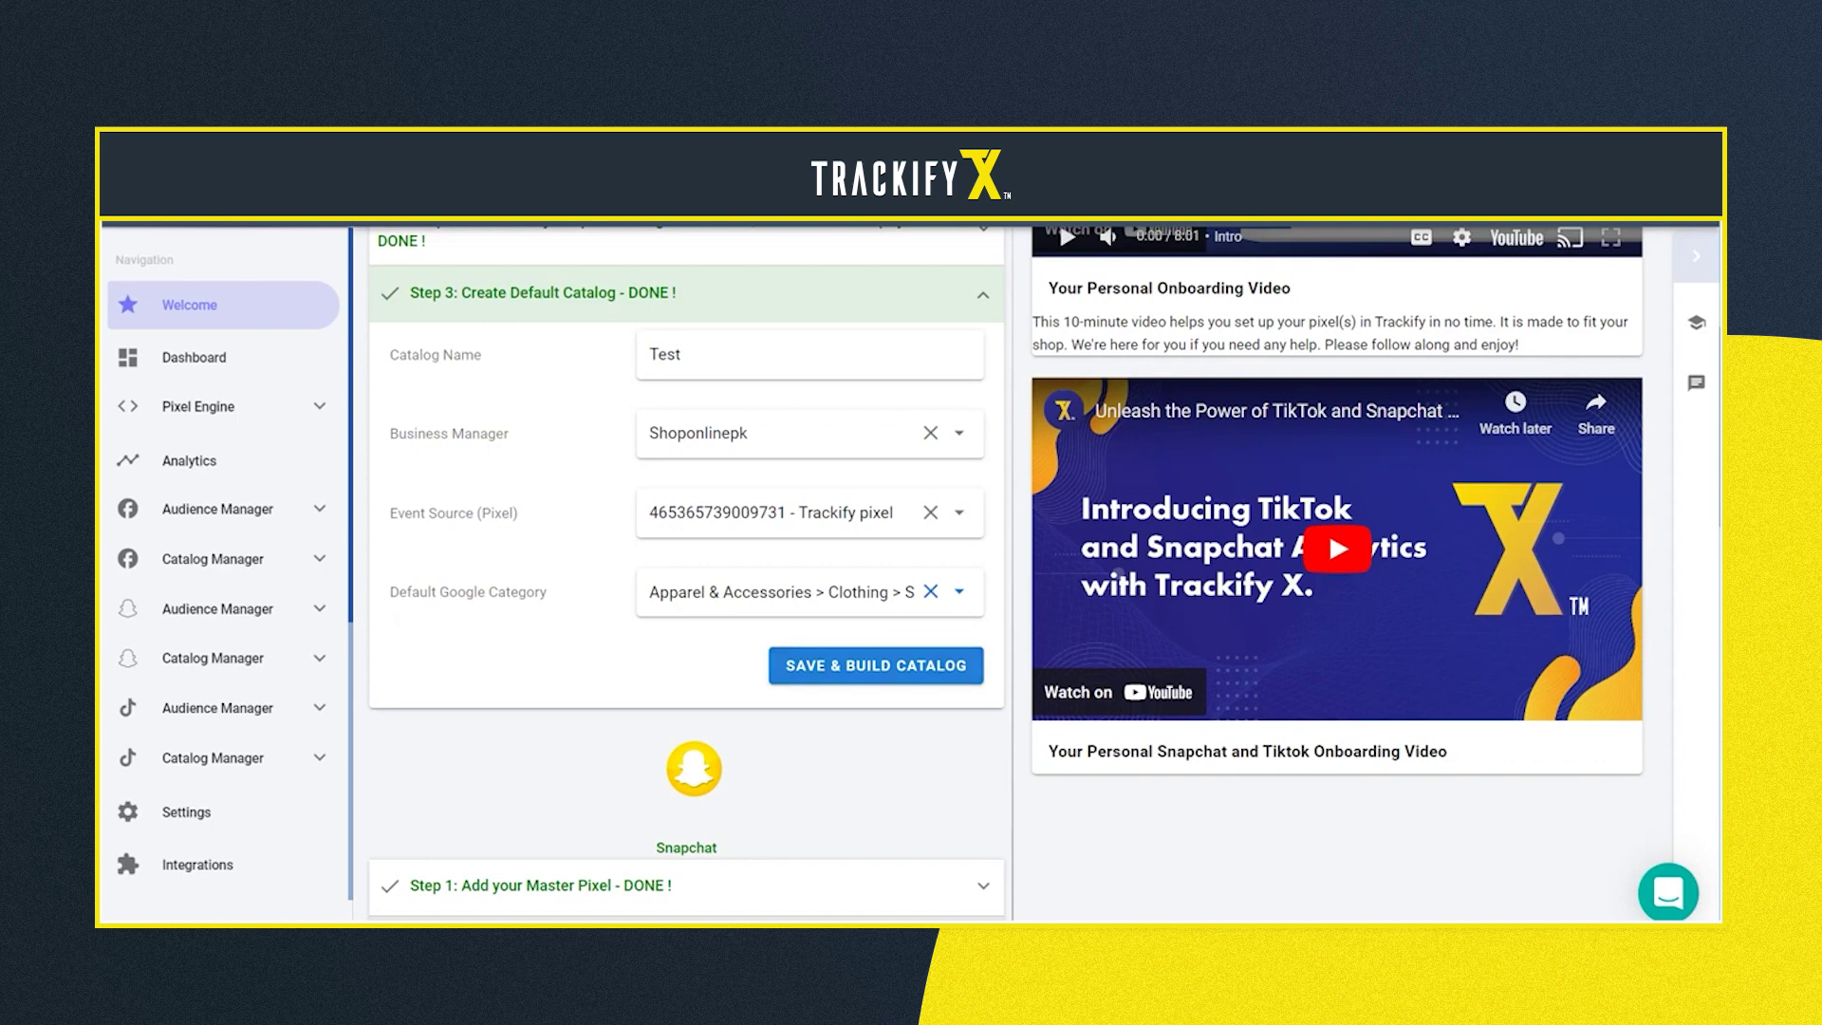
pyautogui.click(875, 665)
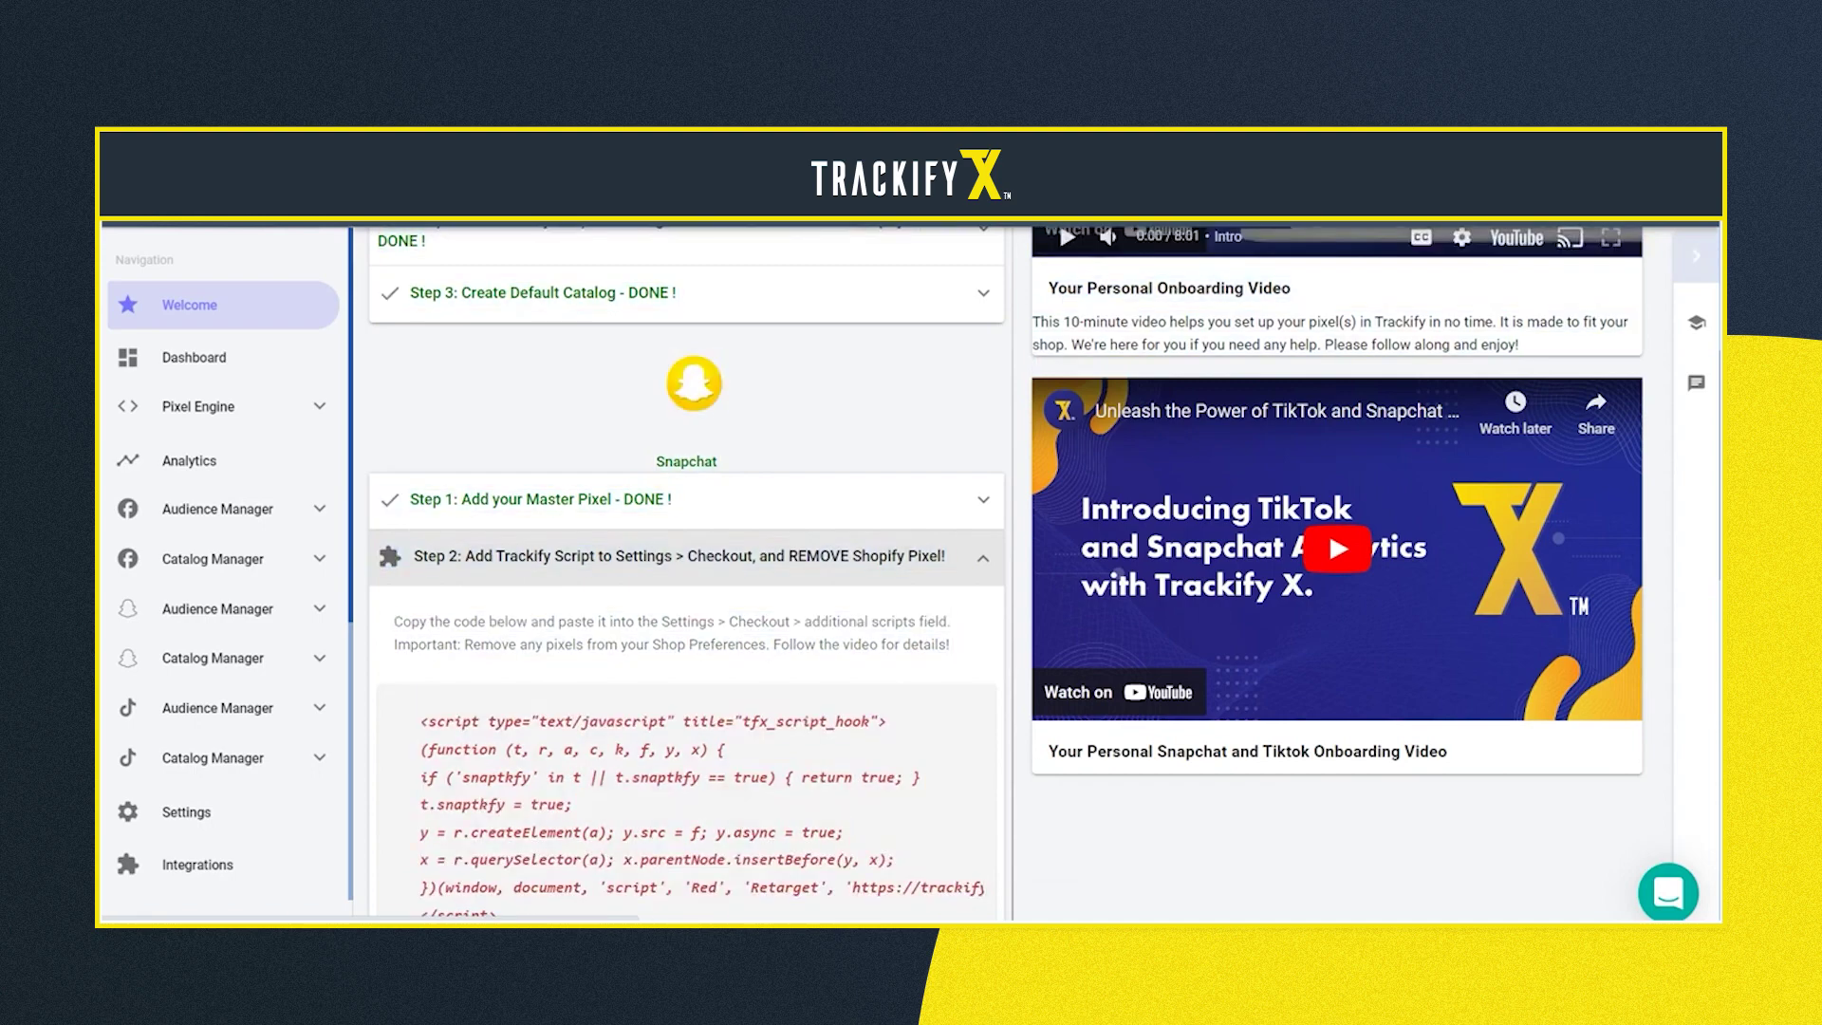
# Scroll down to the Getting Started - FAQ section below the setup steps
pyautogui.scroll(-15, 687, 570)
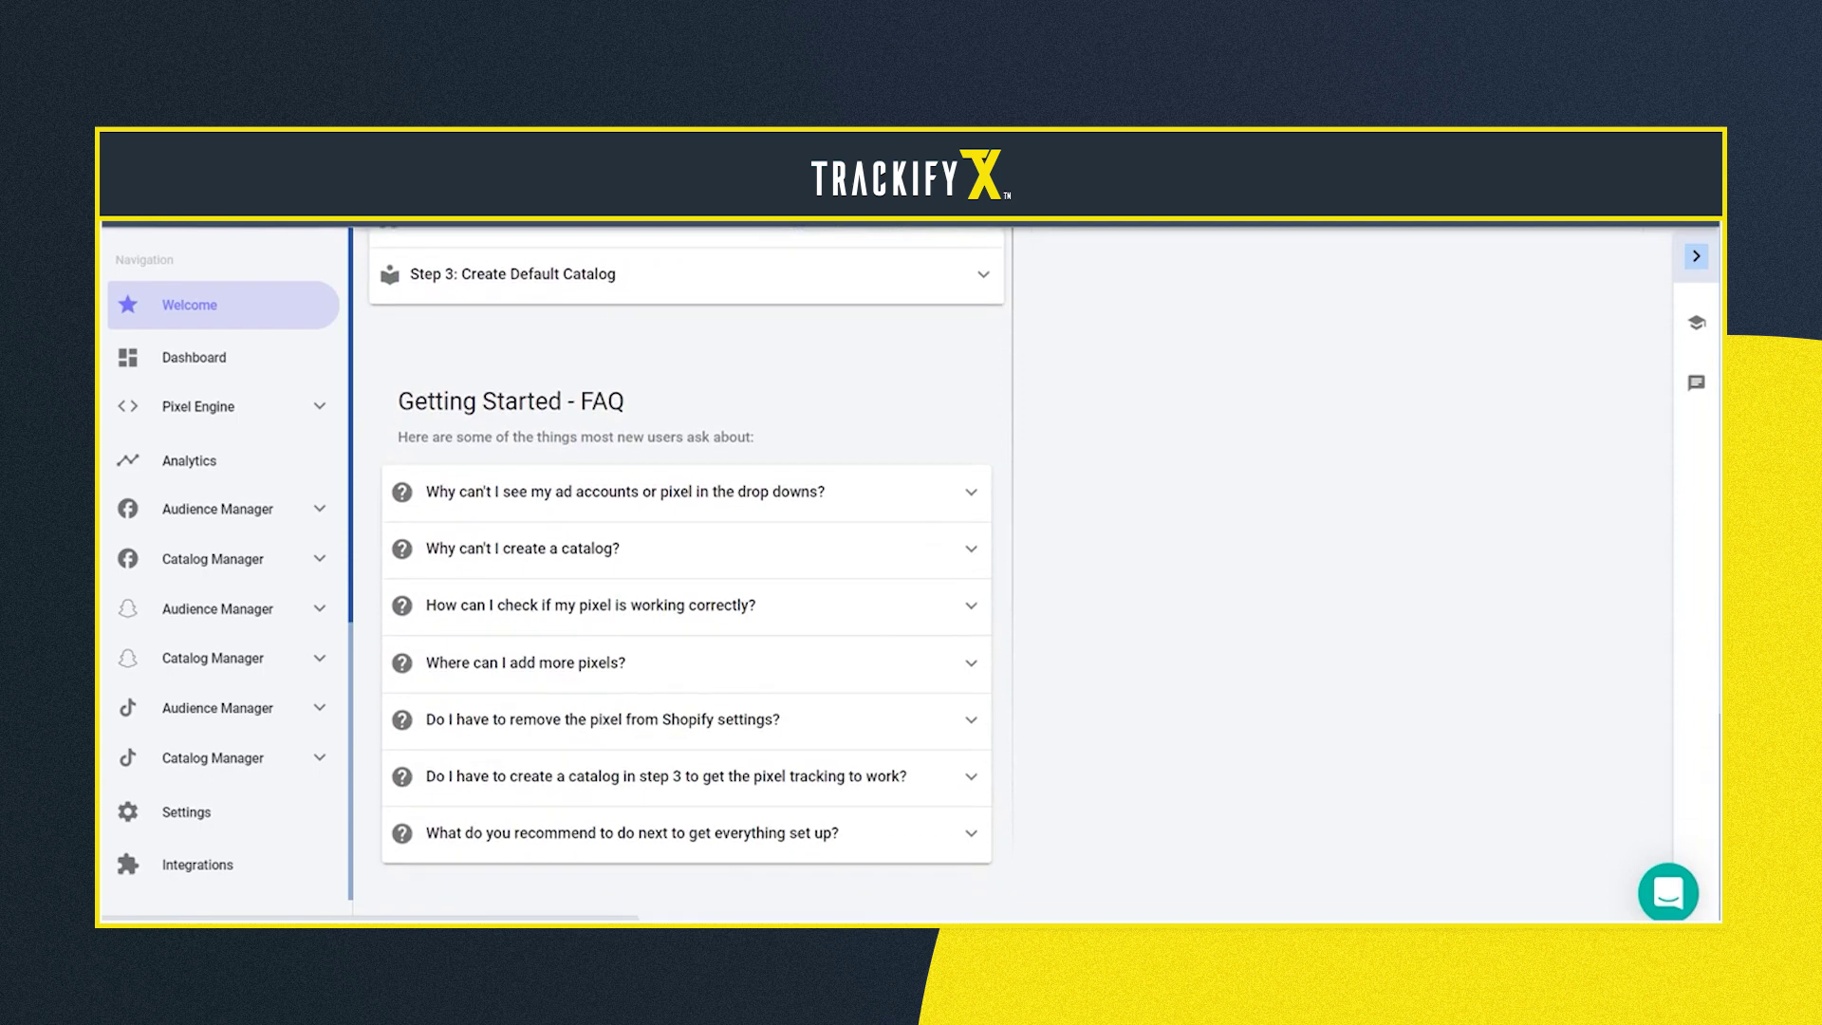
# Expand and read the FAQ answers on ad accounts, catalogs, pixel checks and the Shopify pixel
pyautogui.click(626, 491)
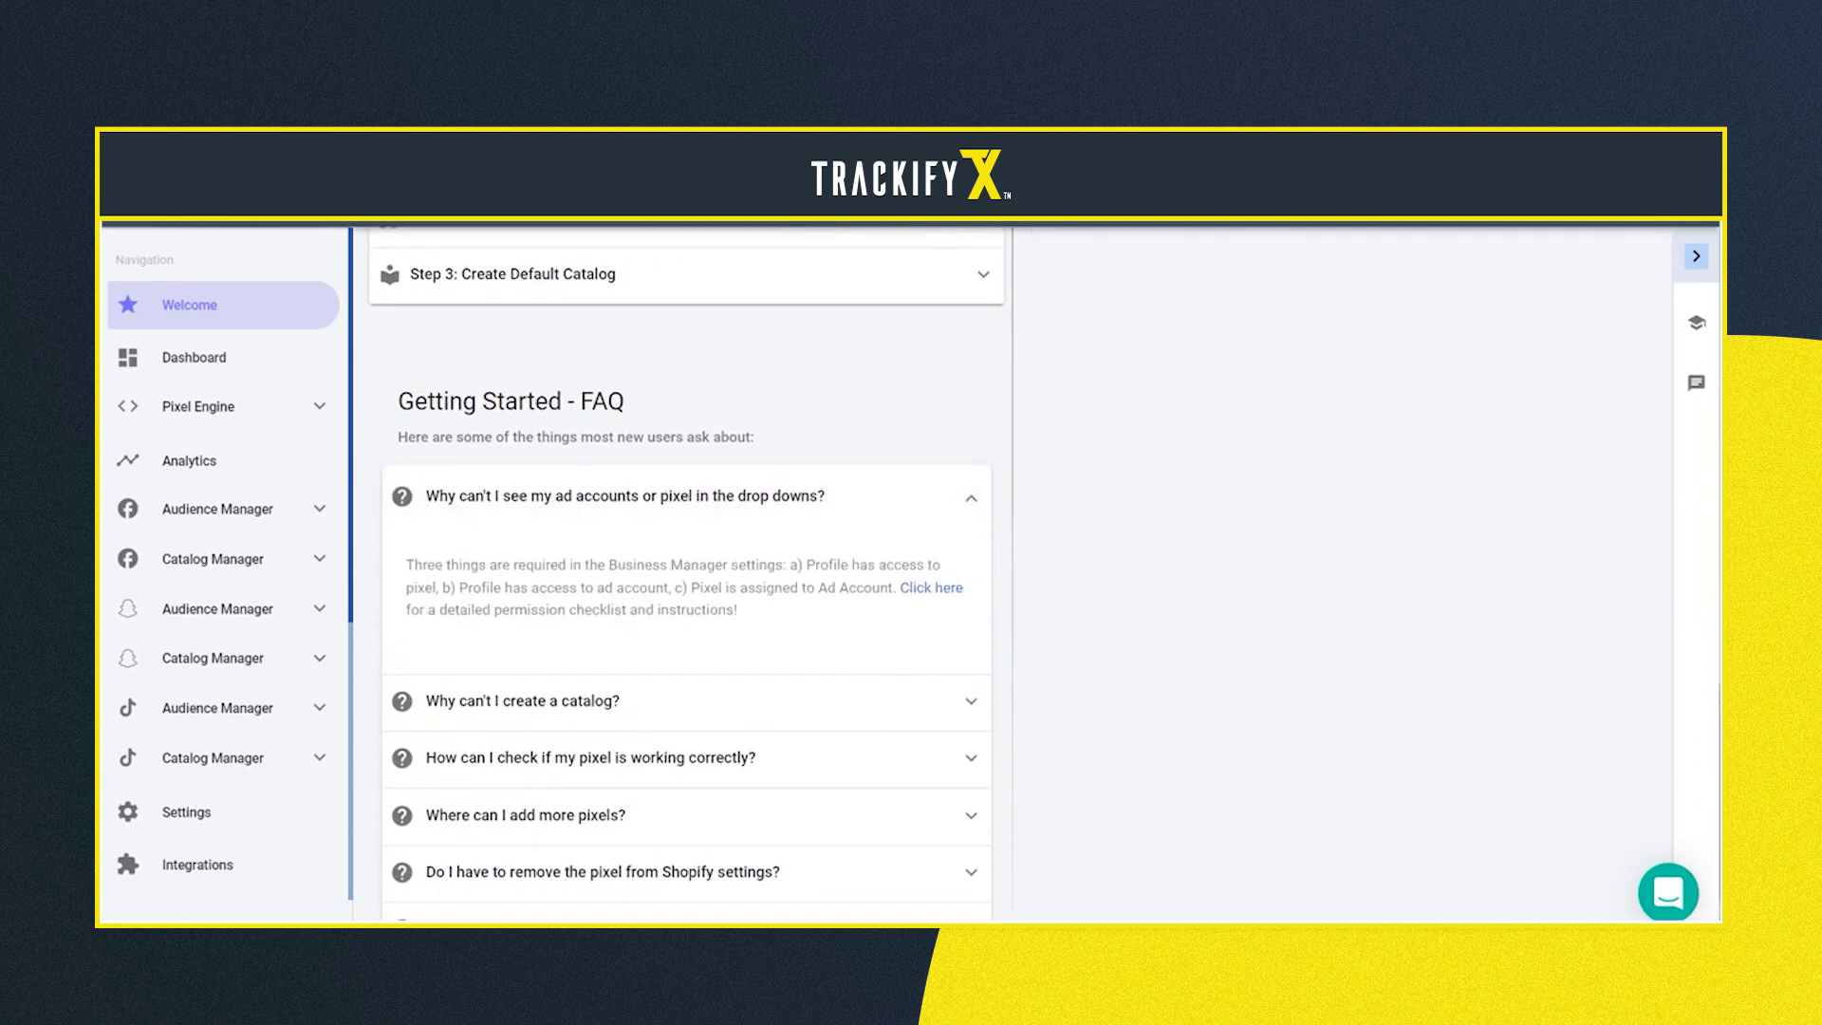
pyautogui.click(523, 700)
pyautogui.click(591, 735)
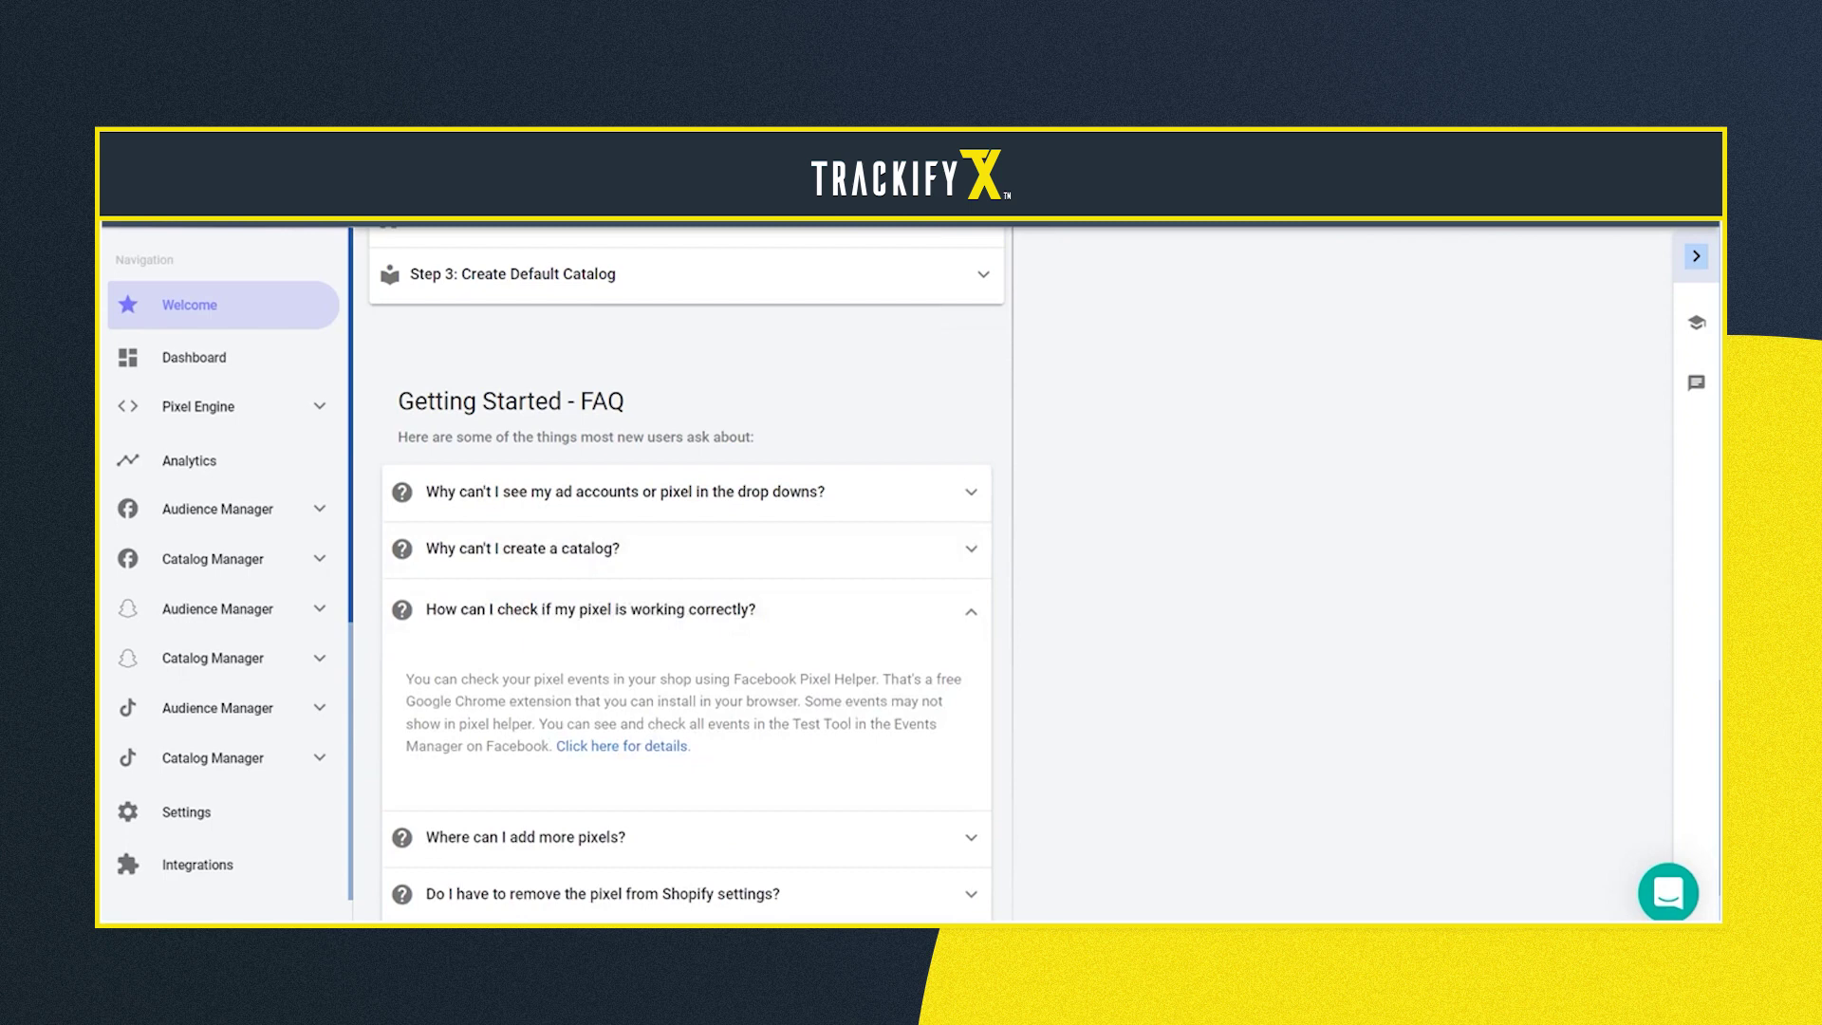
pyautogui.click(525, 837)
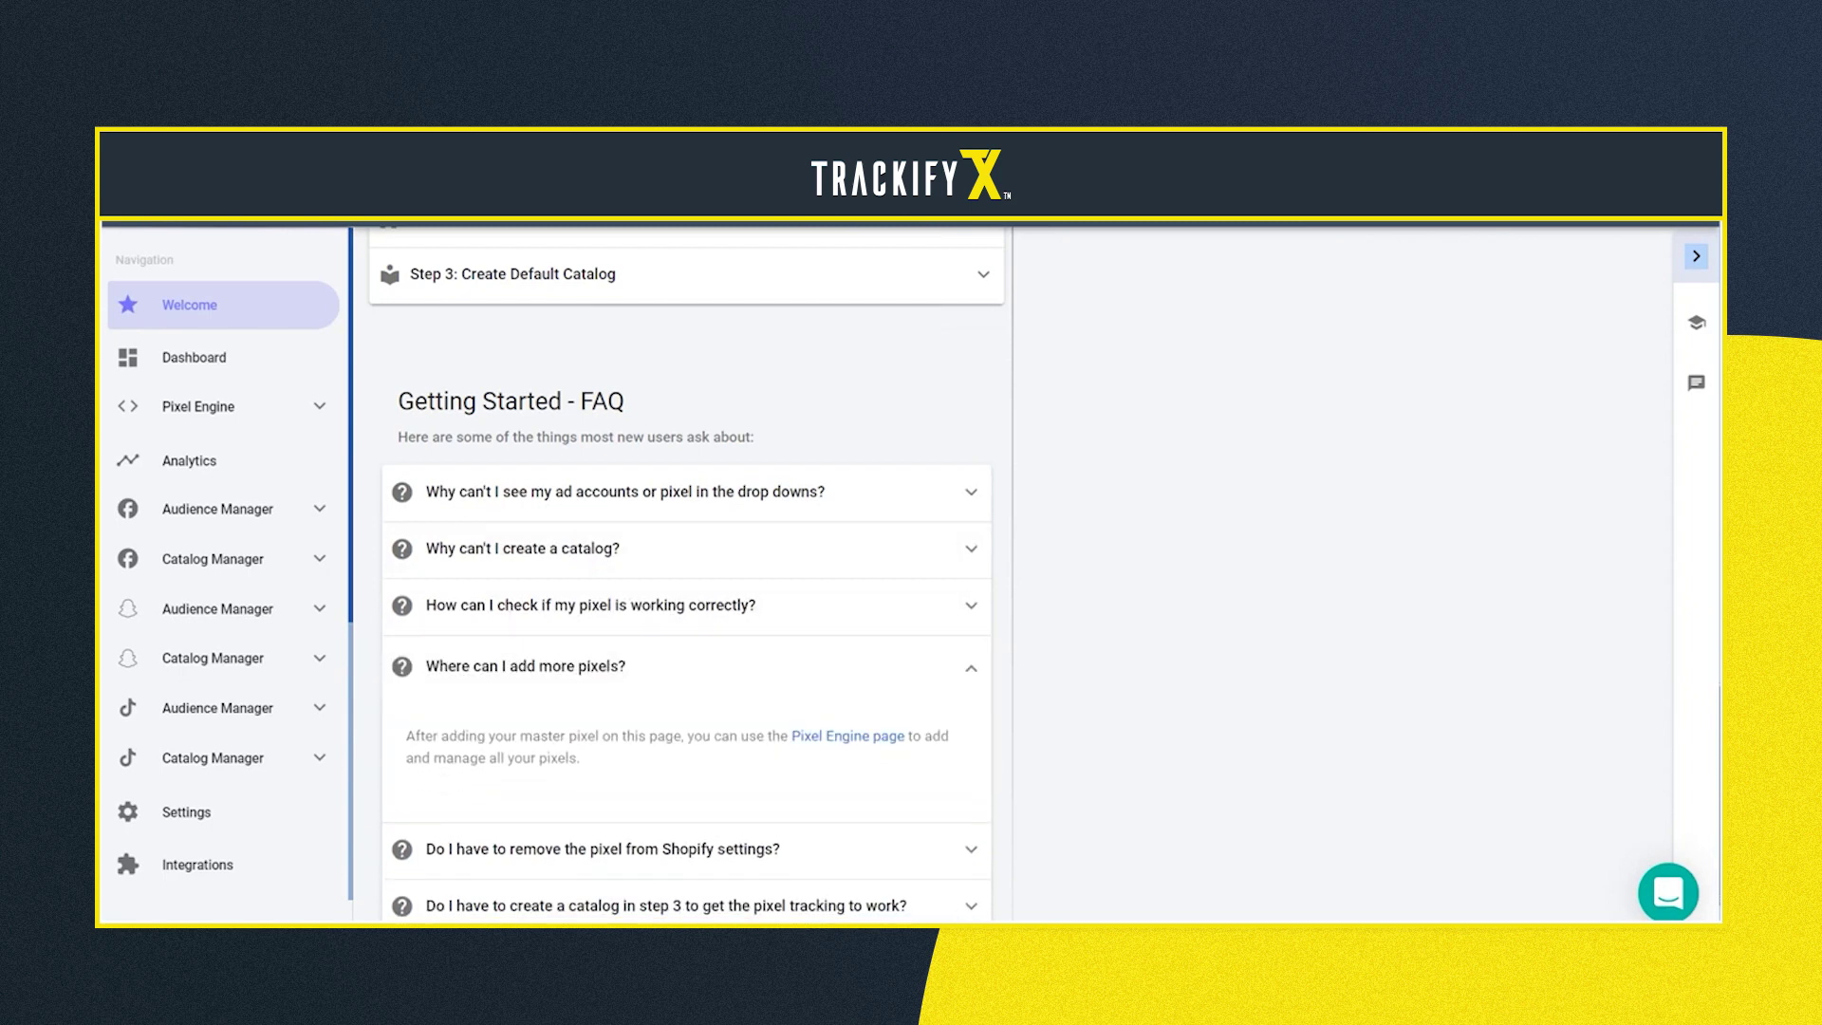
pyautogui.click(602, 848)
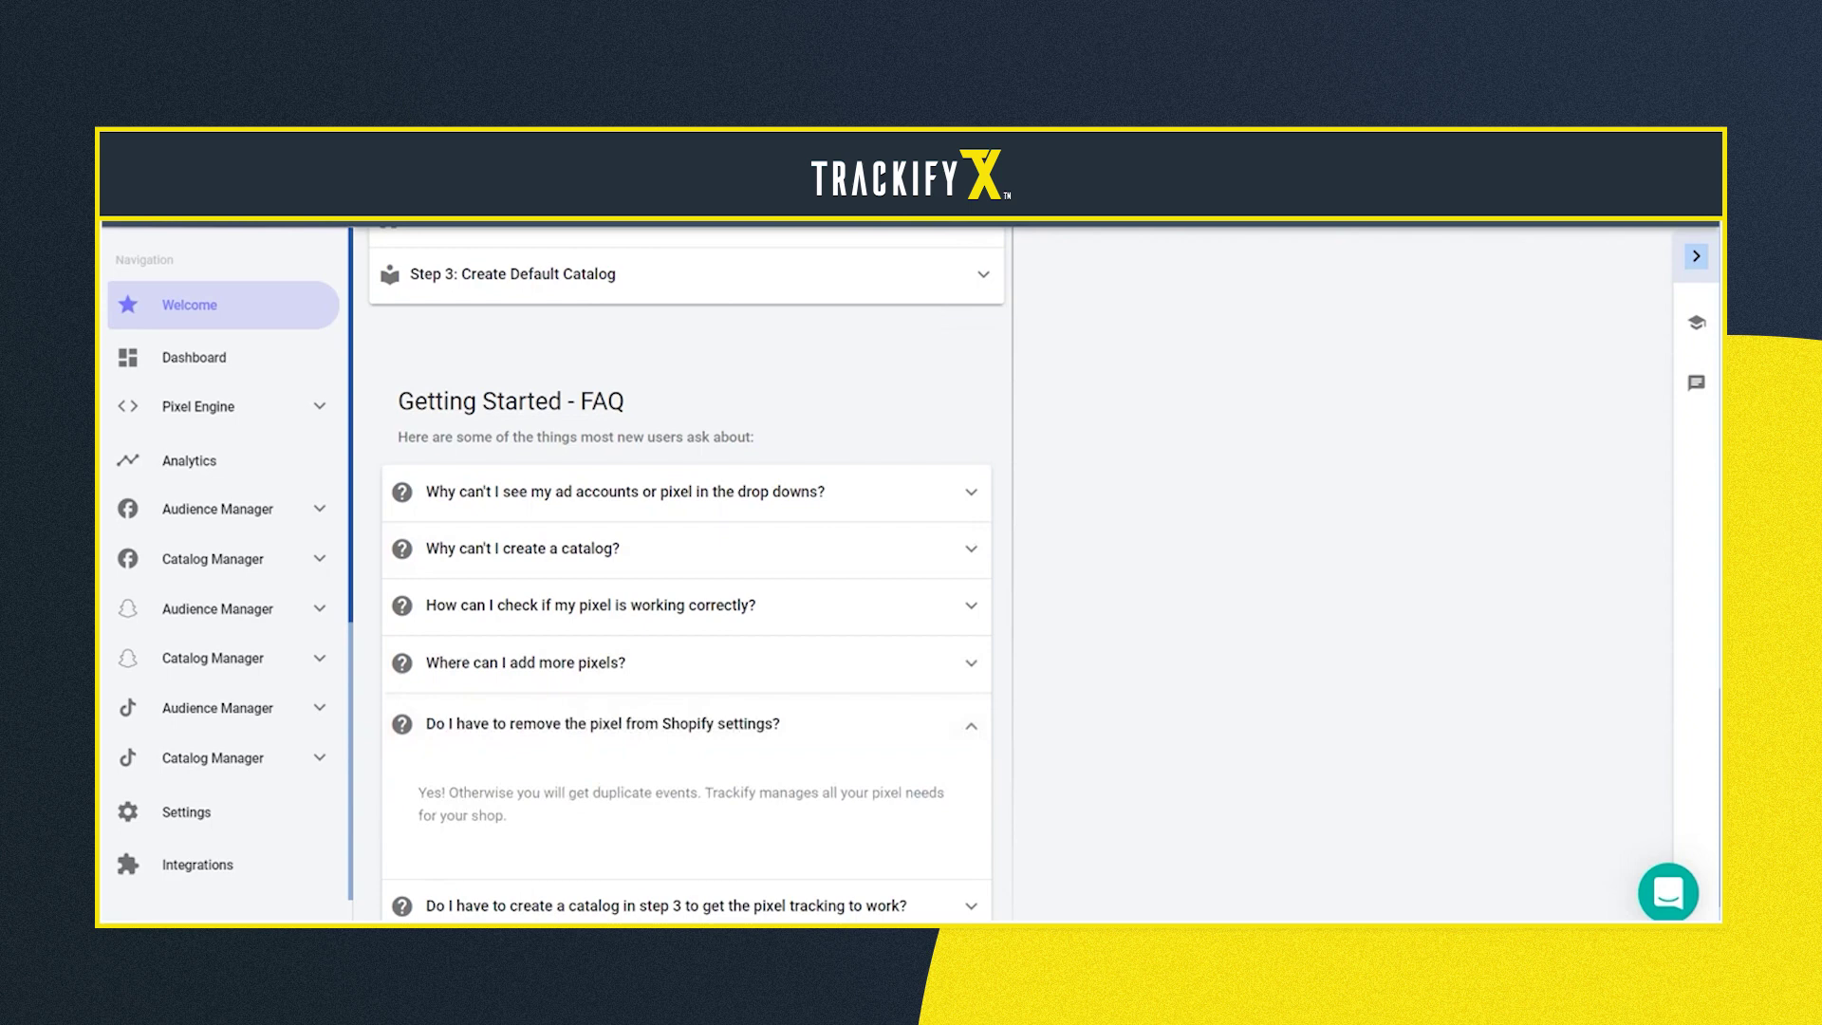
pyautogui.scroll(-2, 686, 573)
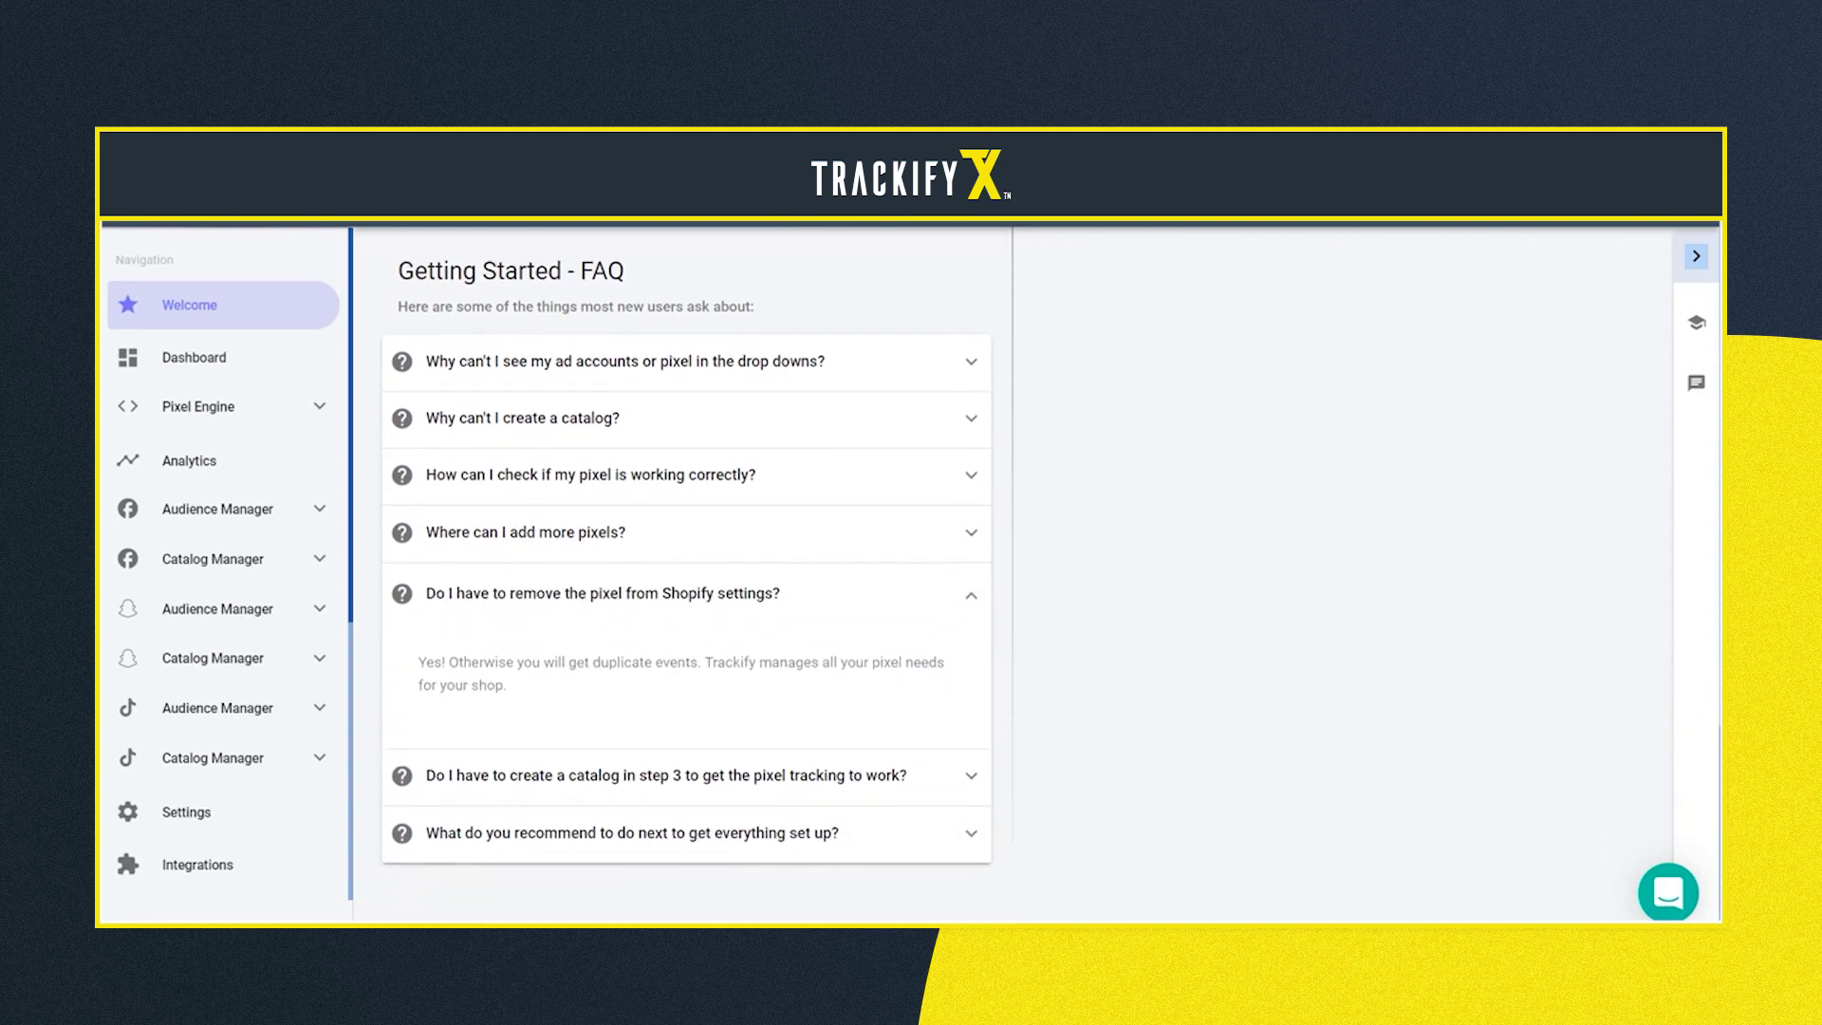
pyautogui.click(666, 775)
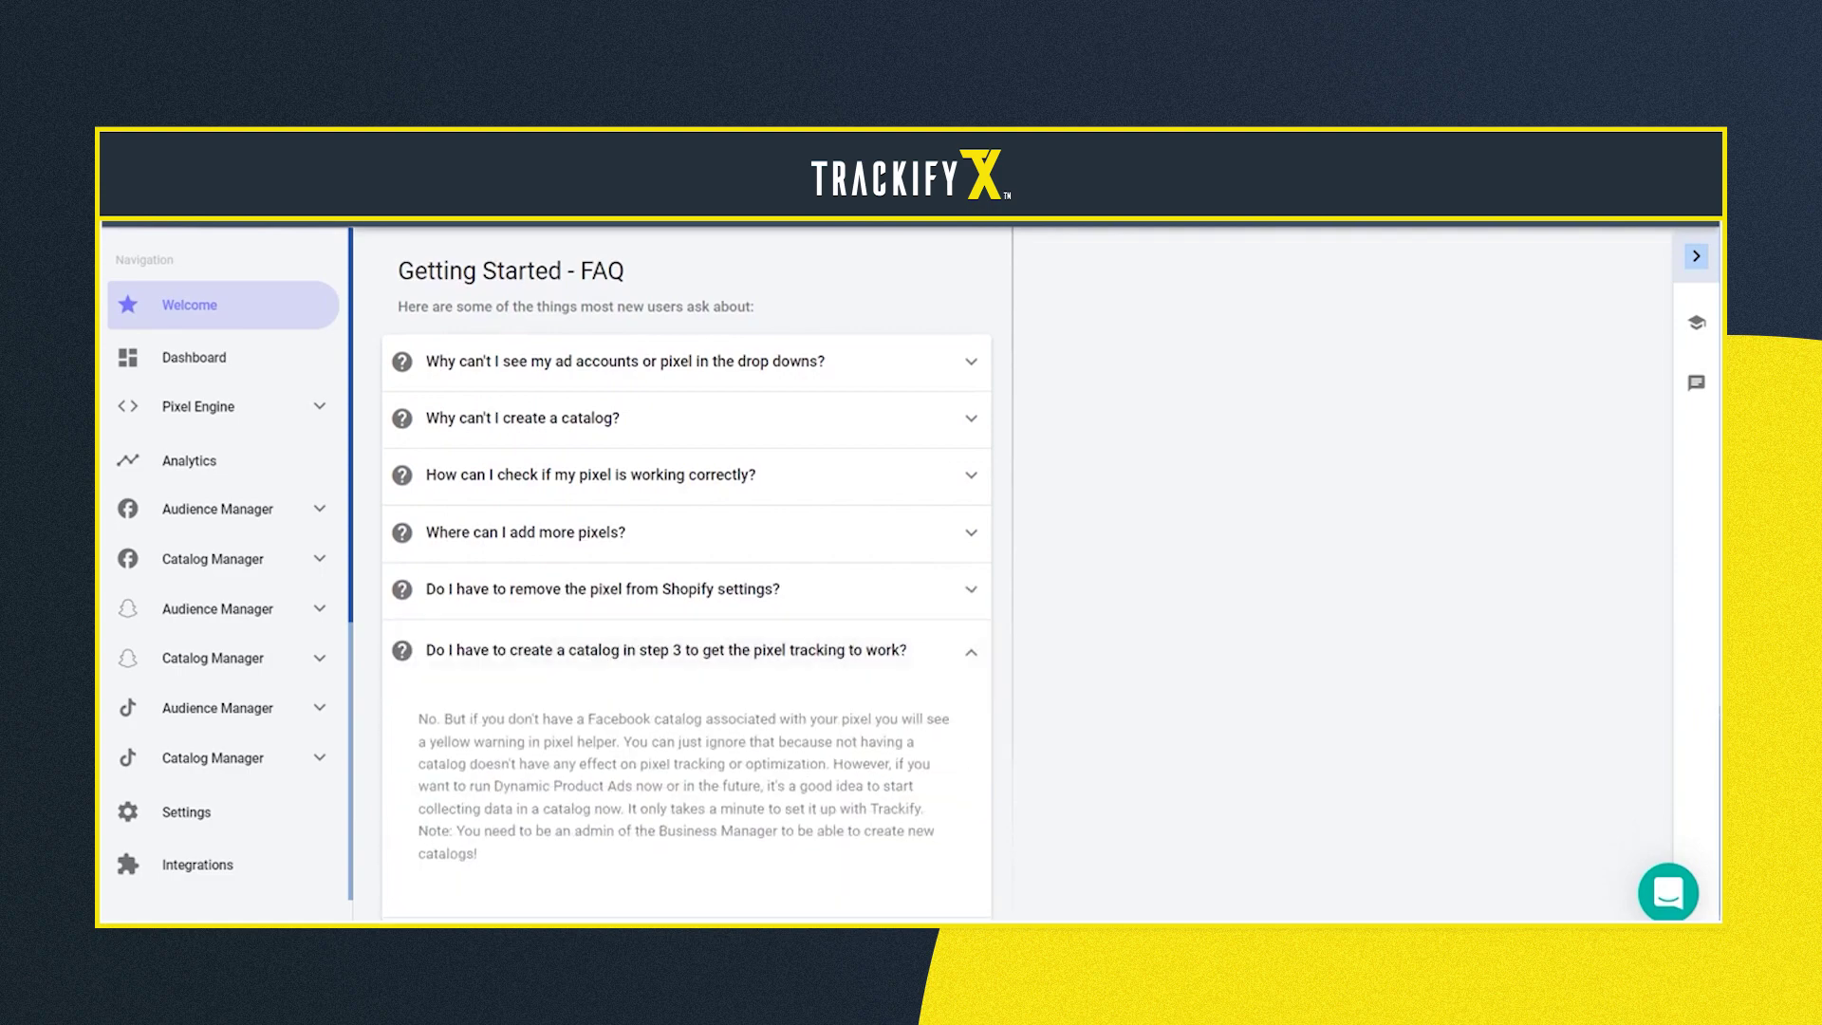
pyautogui.click(665, 650)
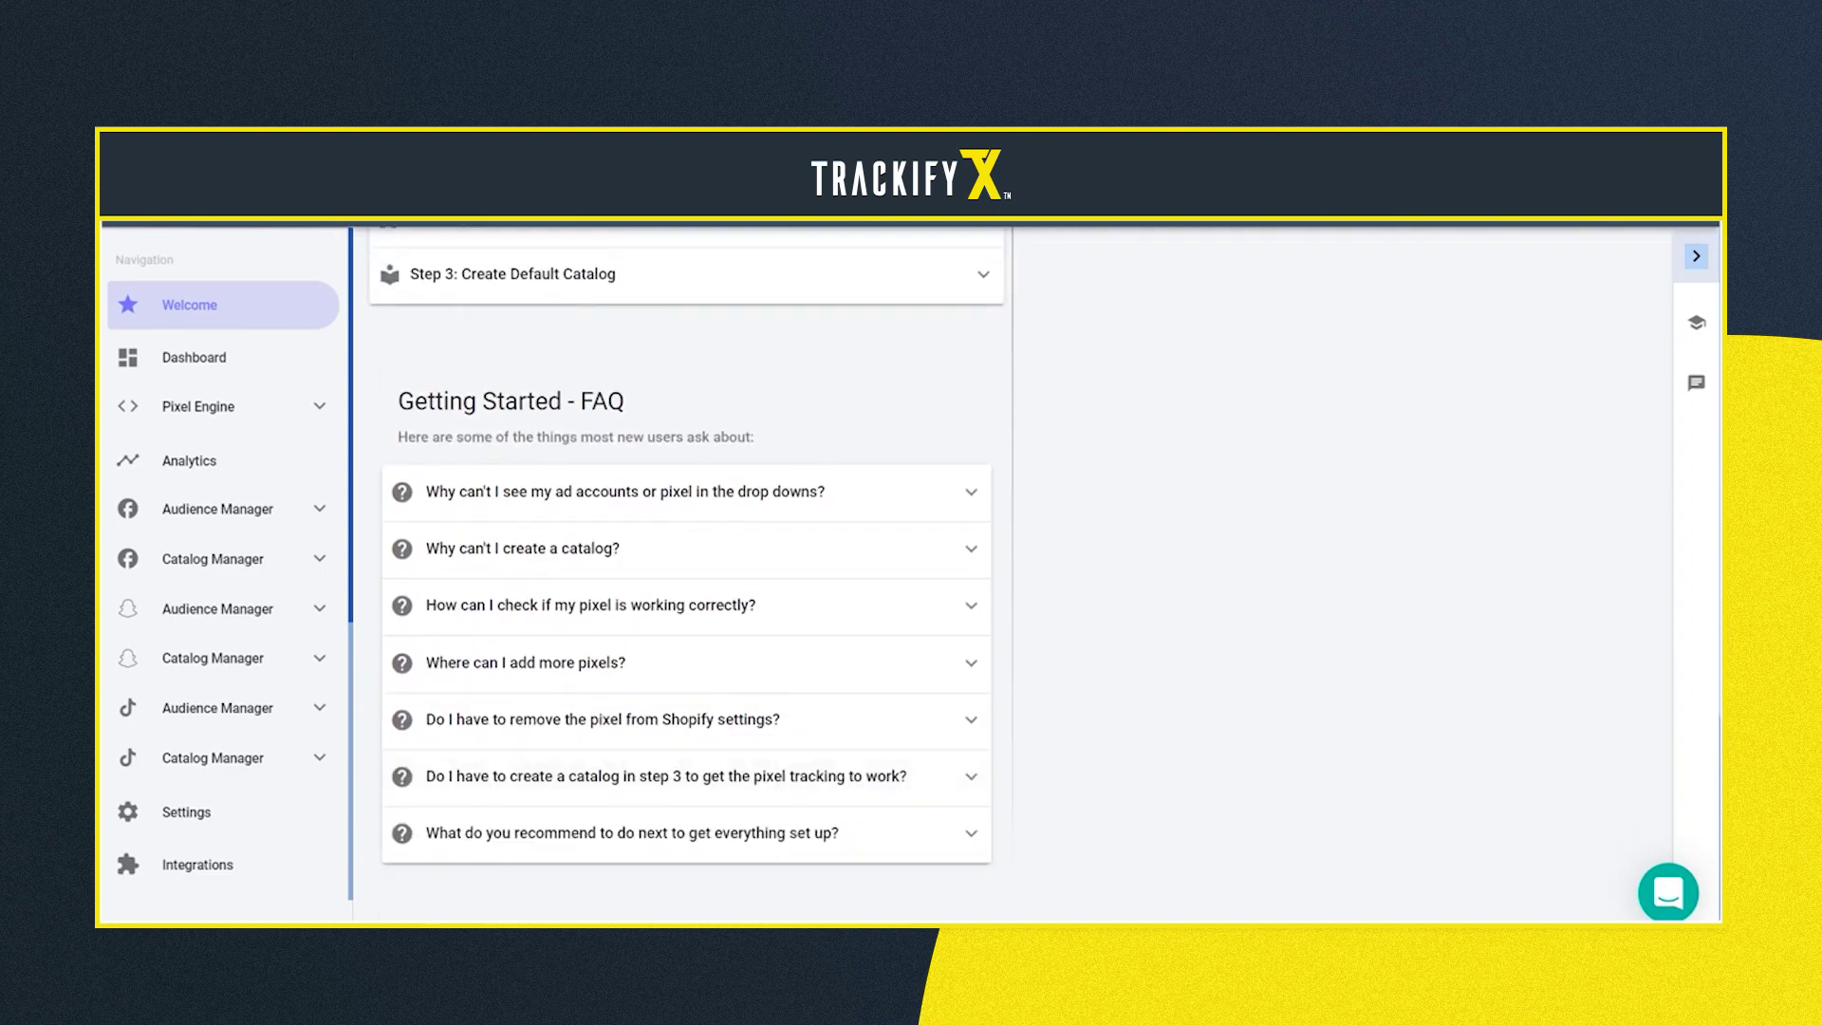
# Go to Pixel Engine > Facebook and expand the Add Pixel From Ad Account form
pyautogui.scroll(15, 1059, 575)
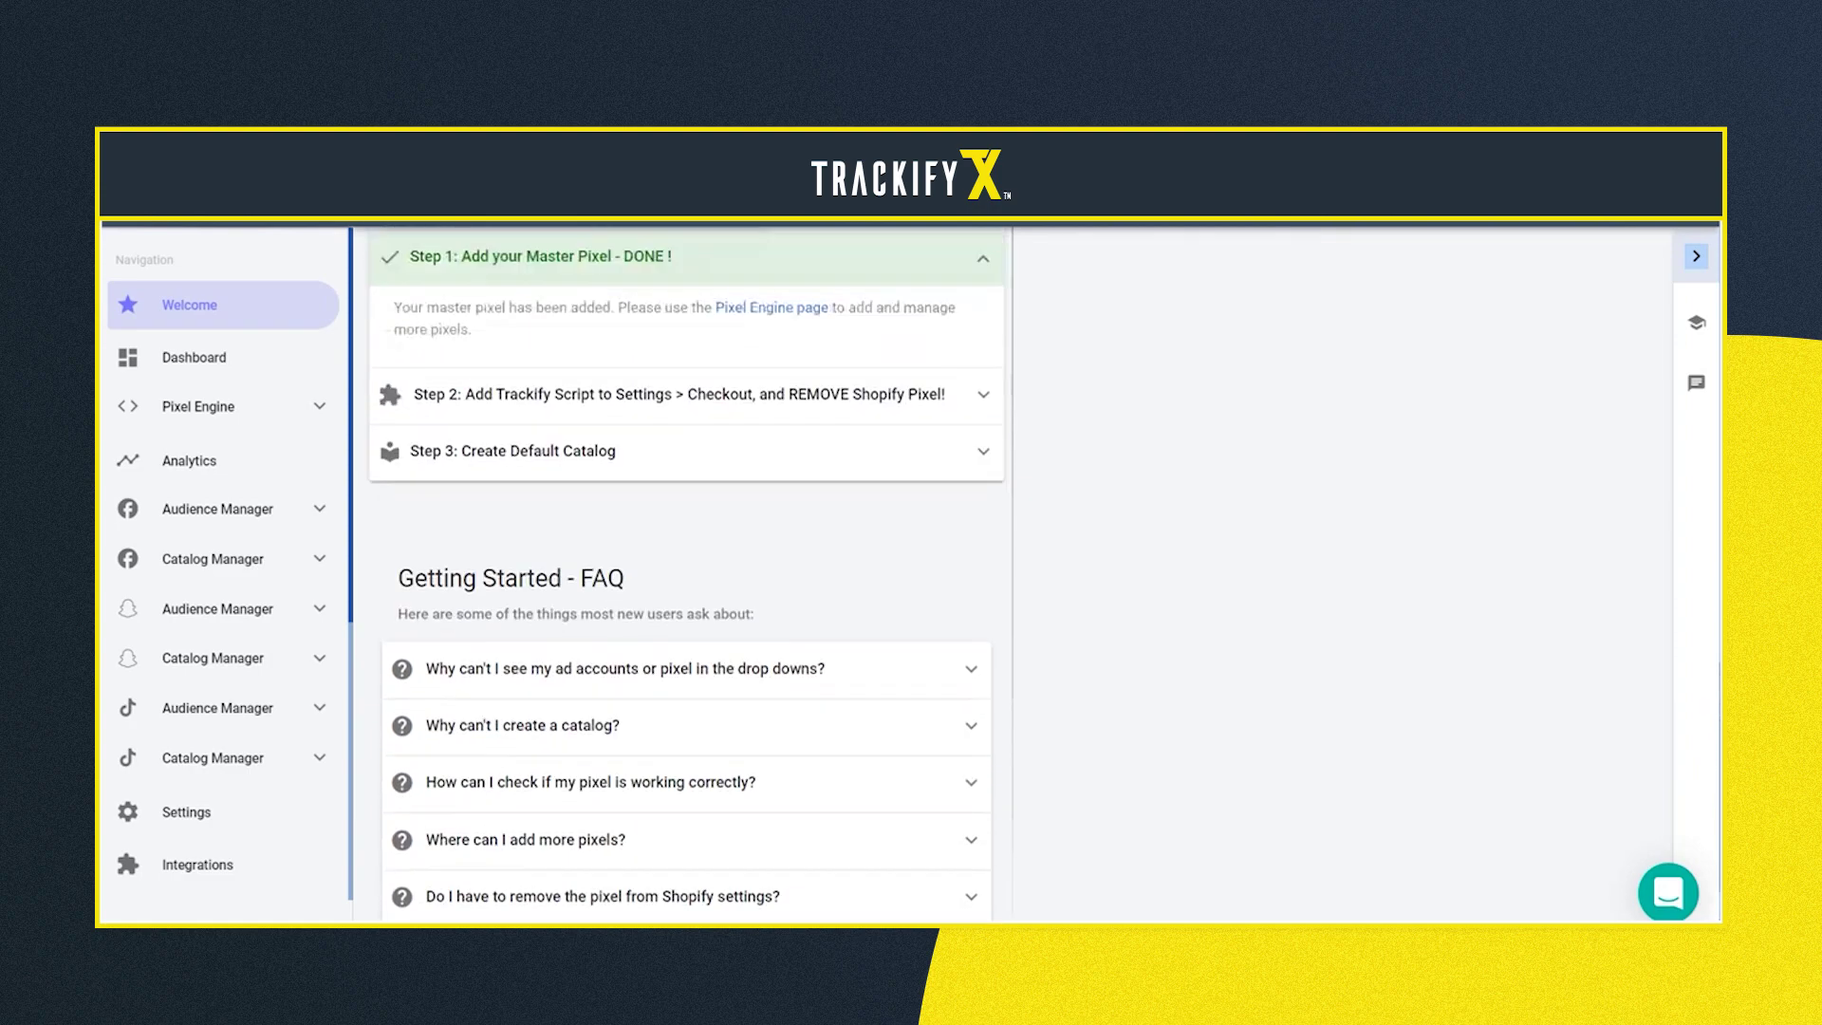
pyautogui.scroll(3, 1059, 575)
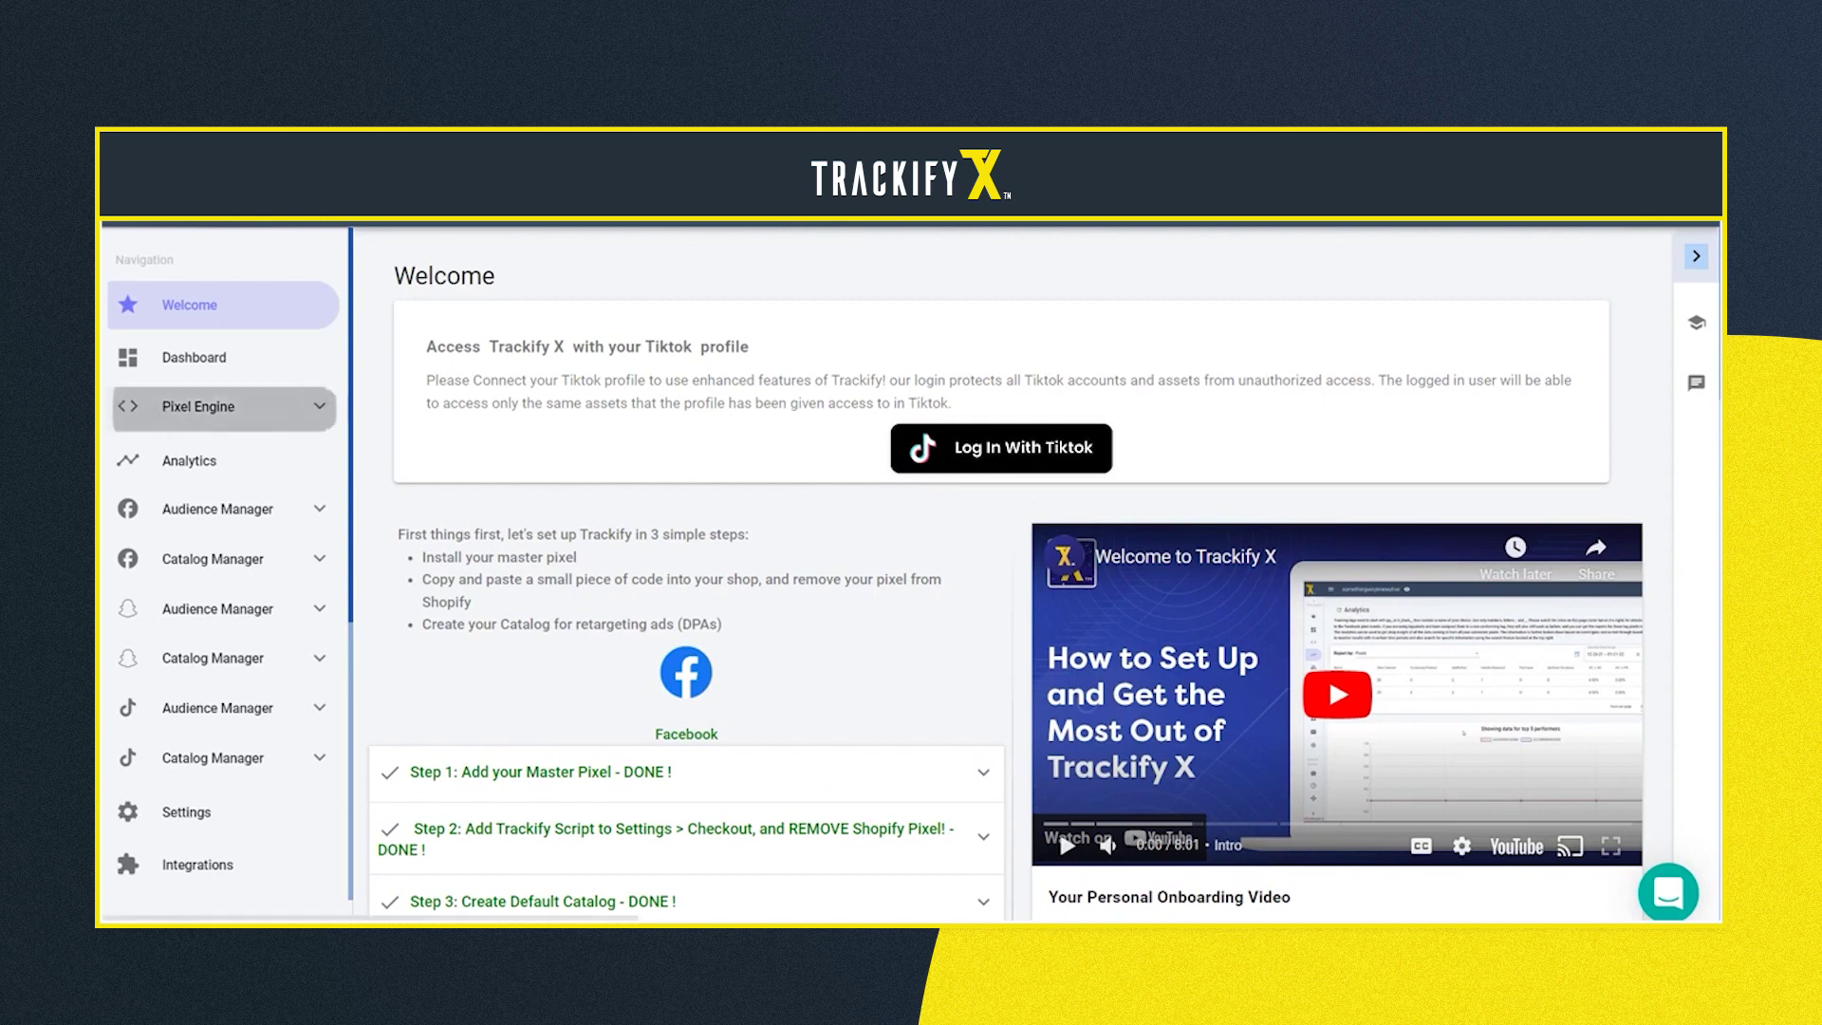
pyautogui.click(218, 406)
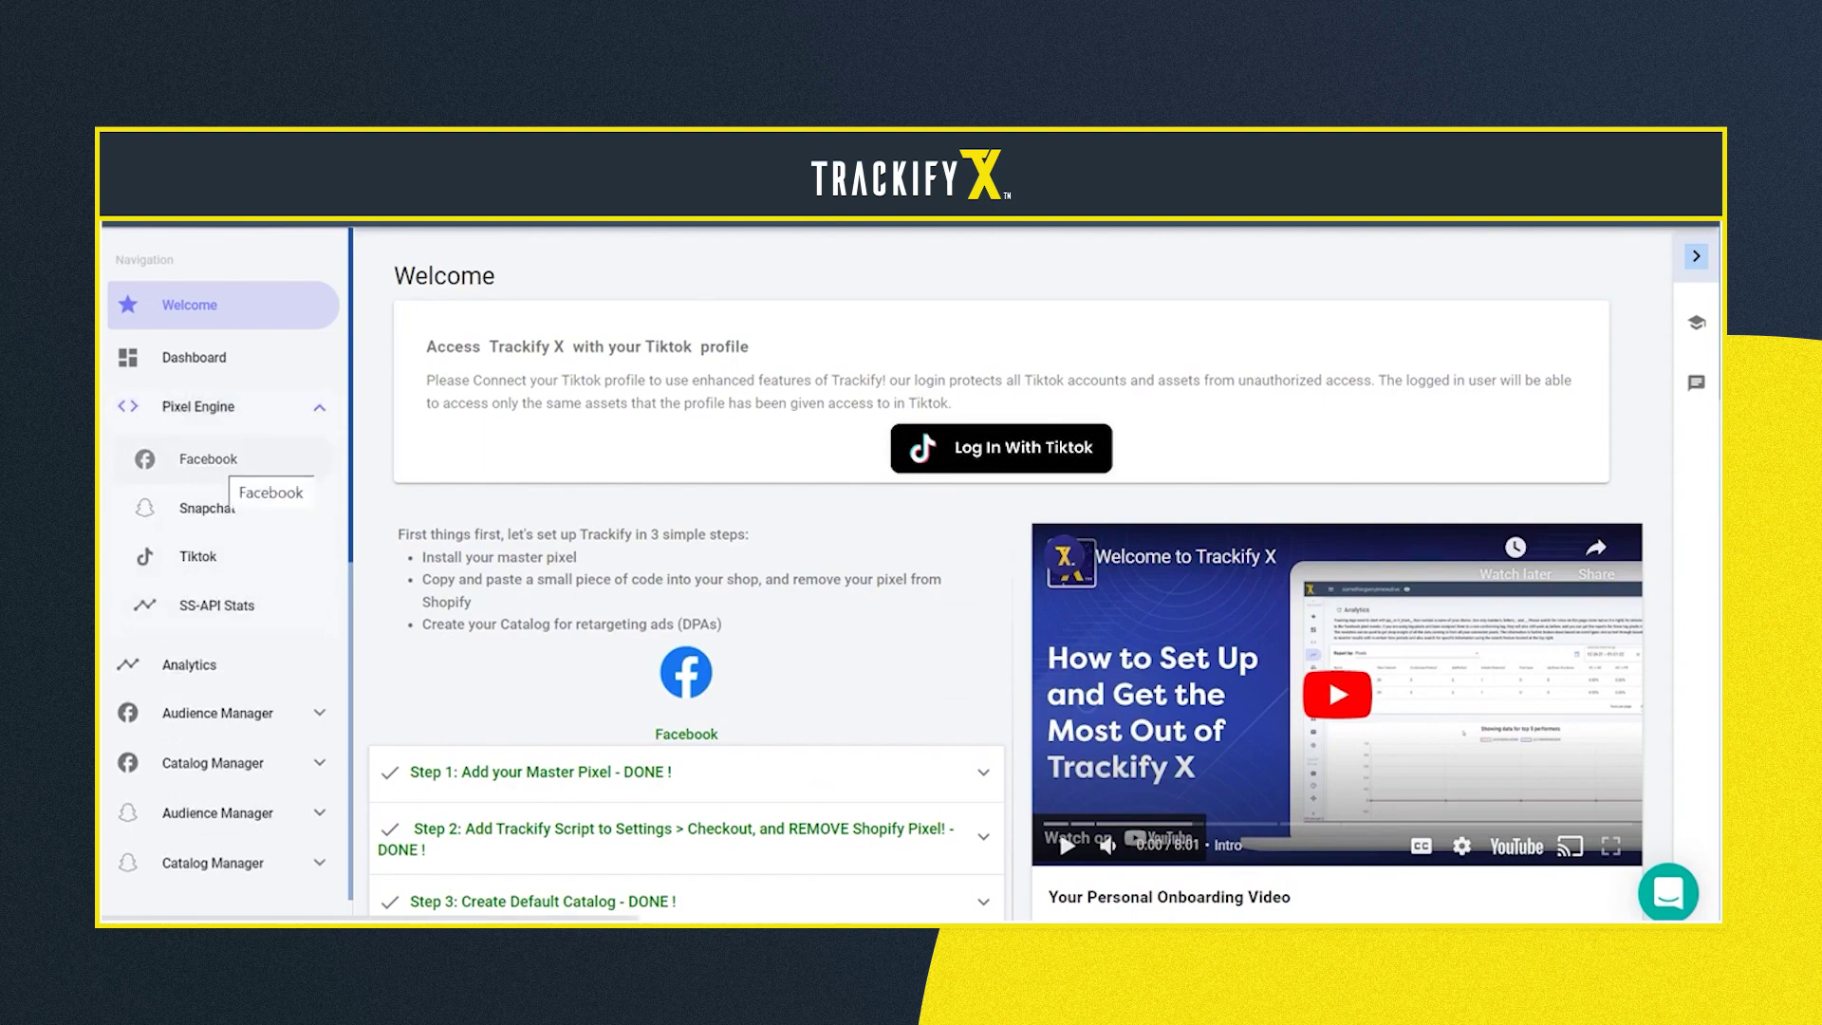
pyautogui.click(218, 458)
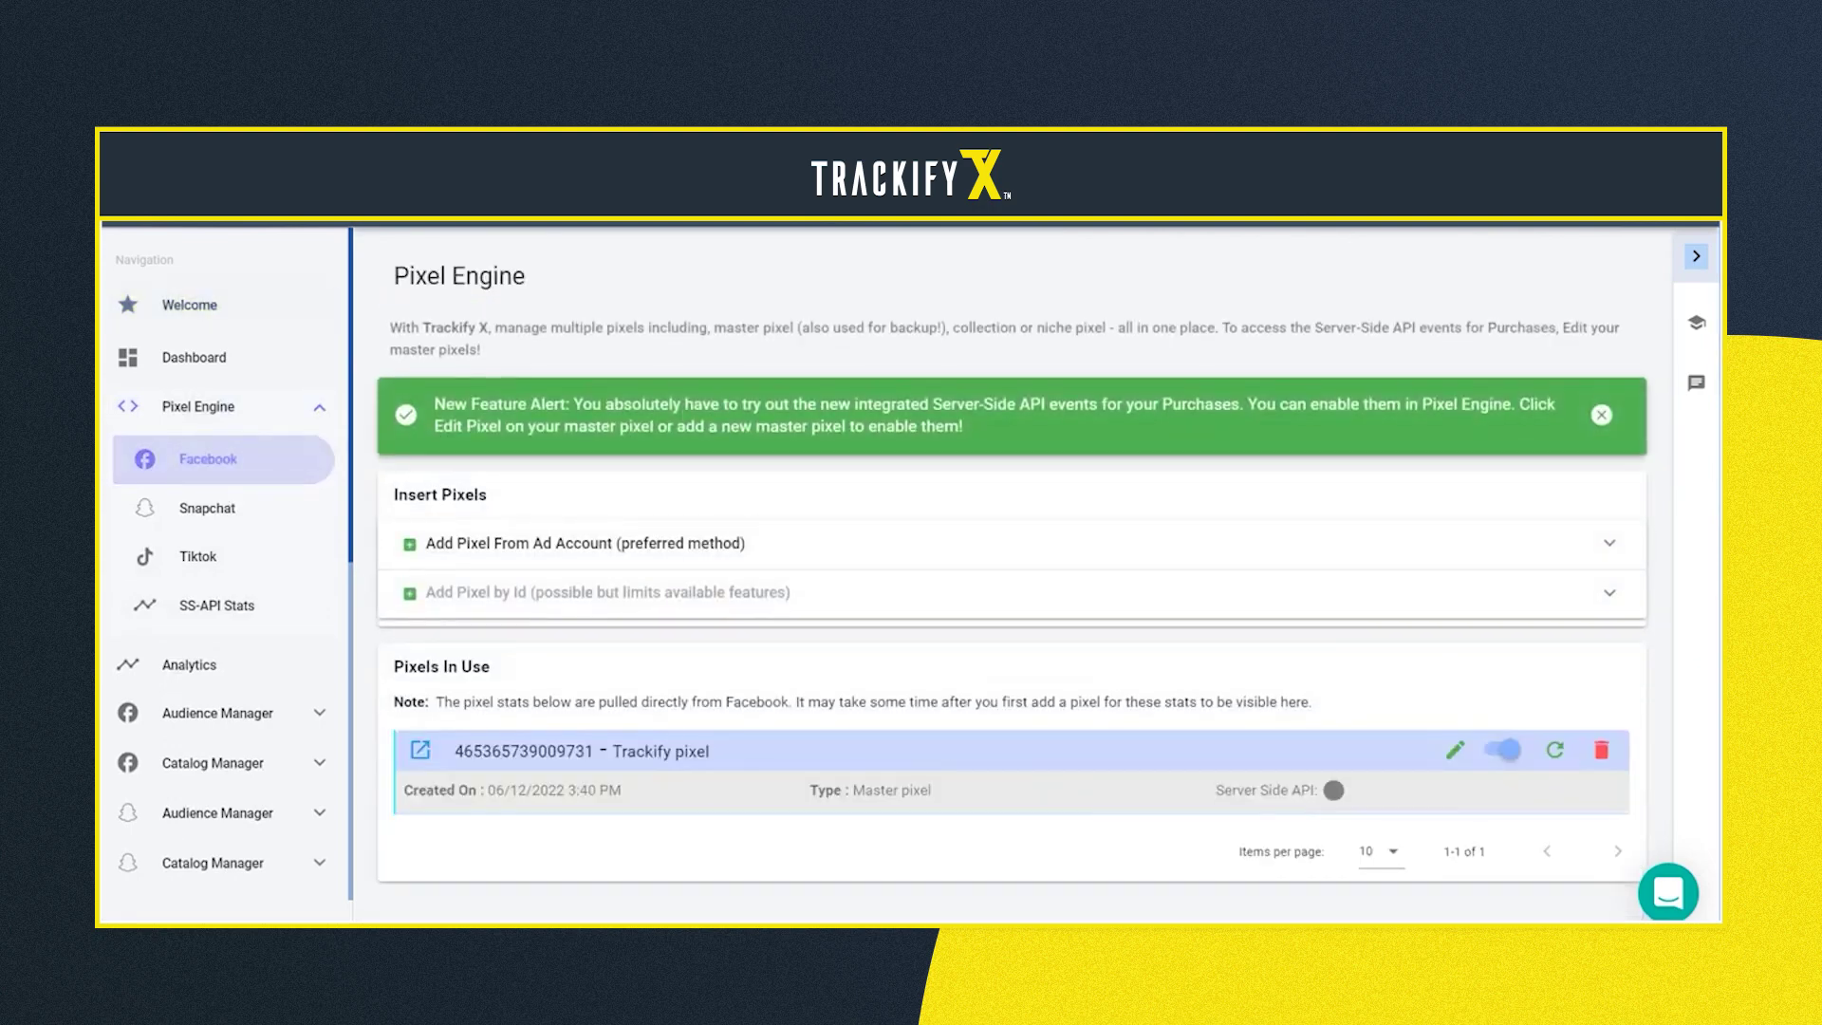
pyautogui.click(996, 543)
# Browse the Ad Account, Pixel and Pixel Type lists without choosing, then show the Pixel Engine help steps
pyautogui.click(996, 618)
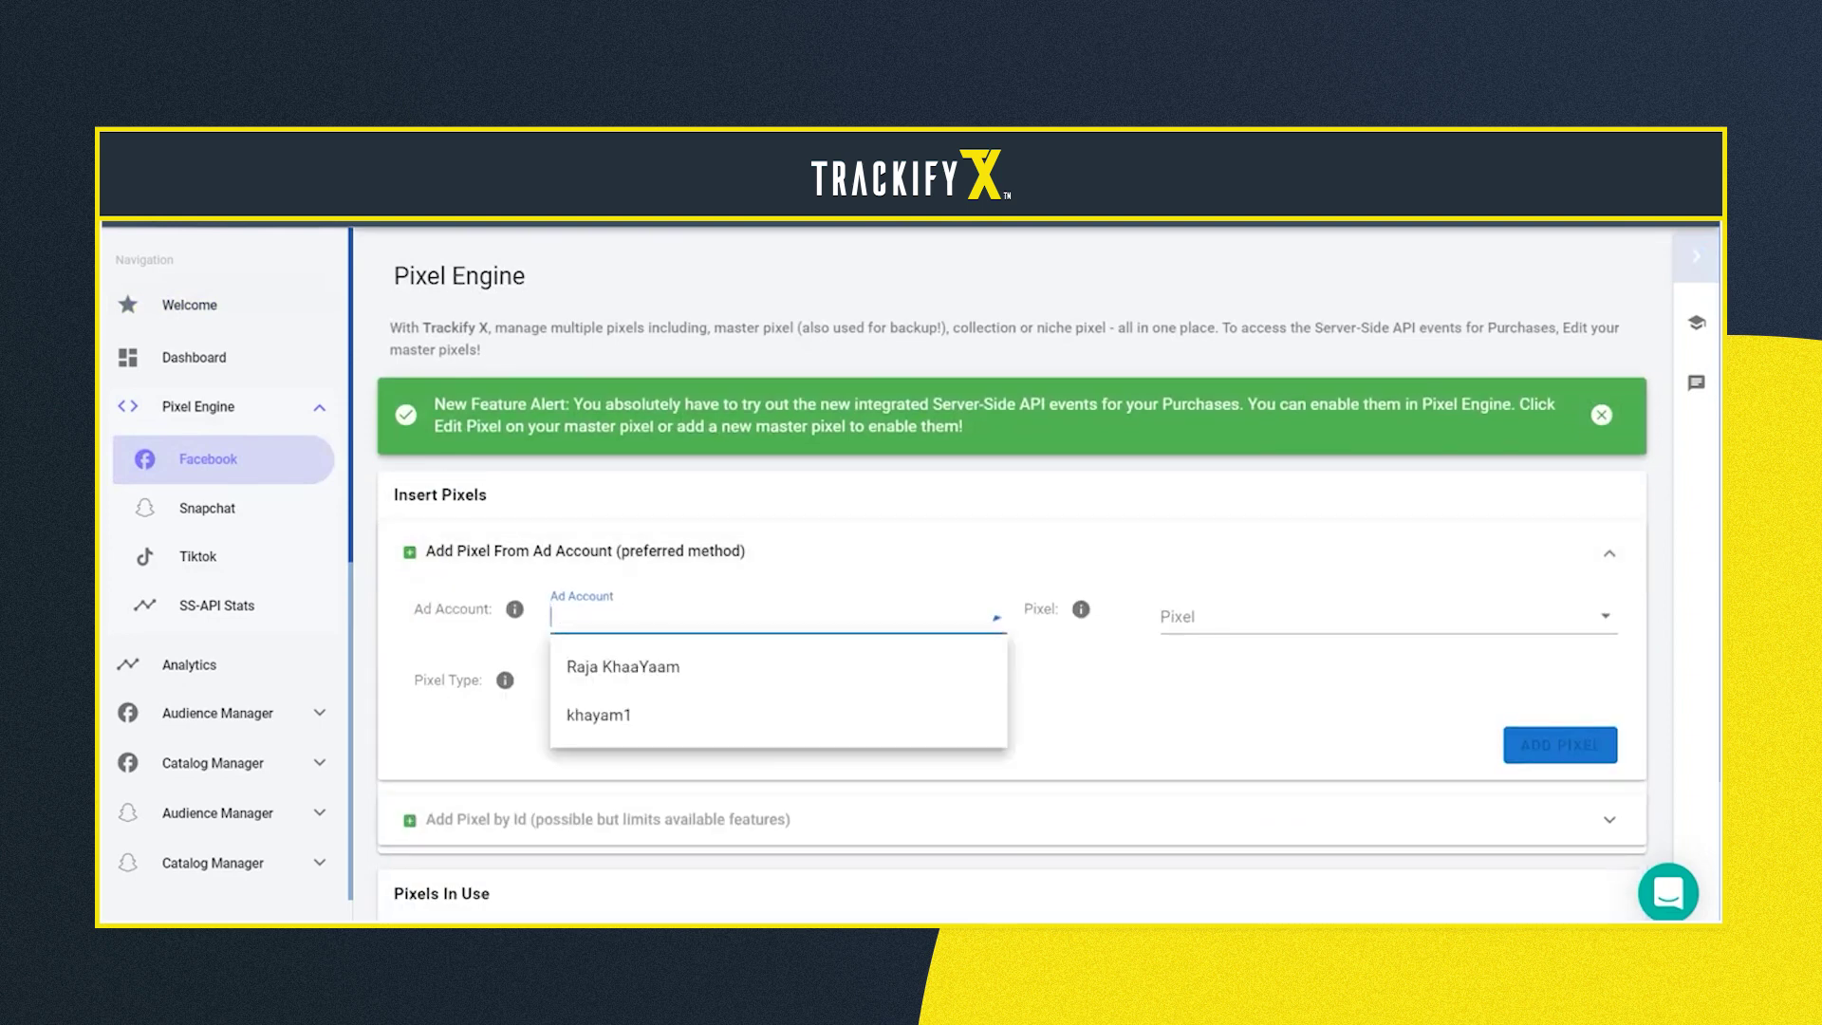
pyautogui.press('Escape')
pyautogui.click(1376, 617)
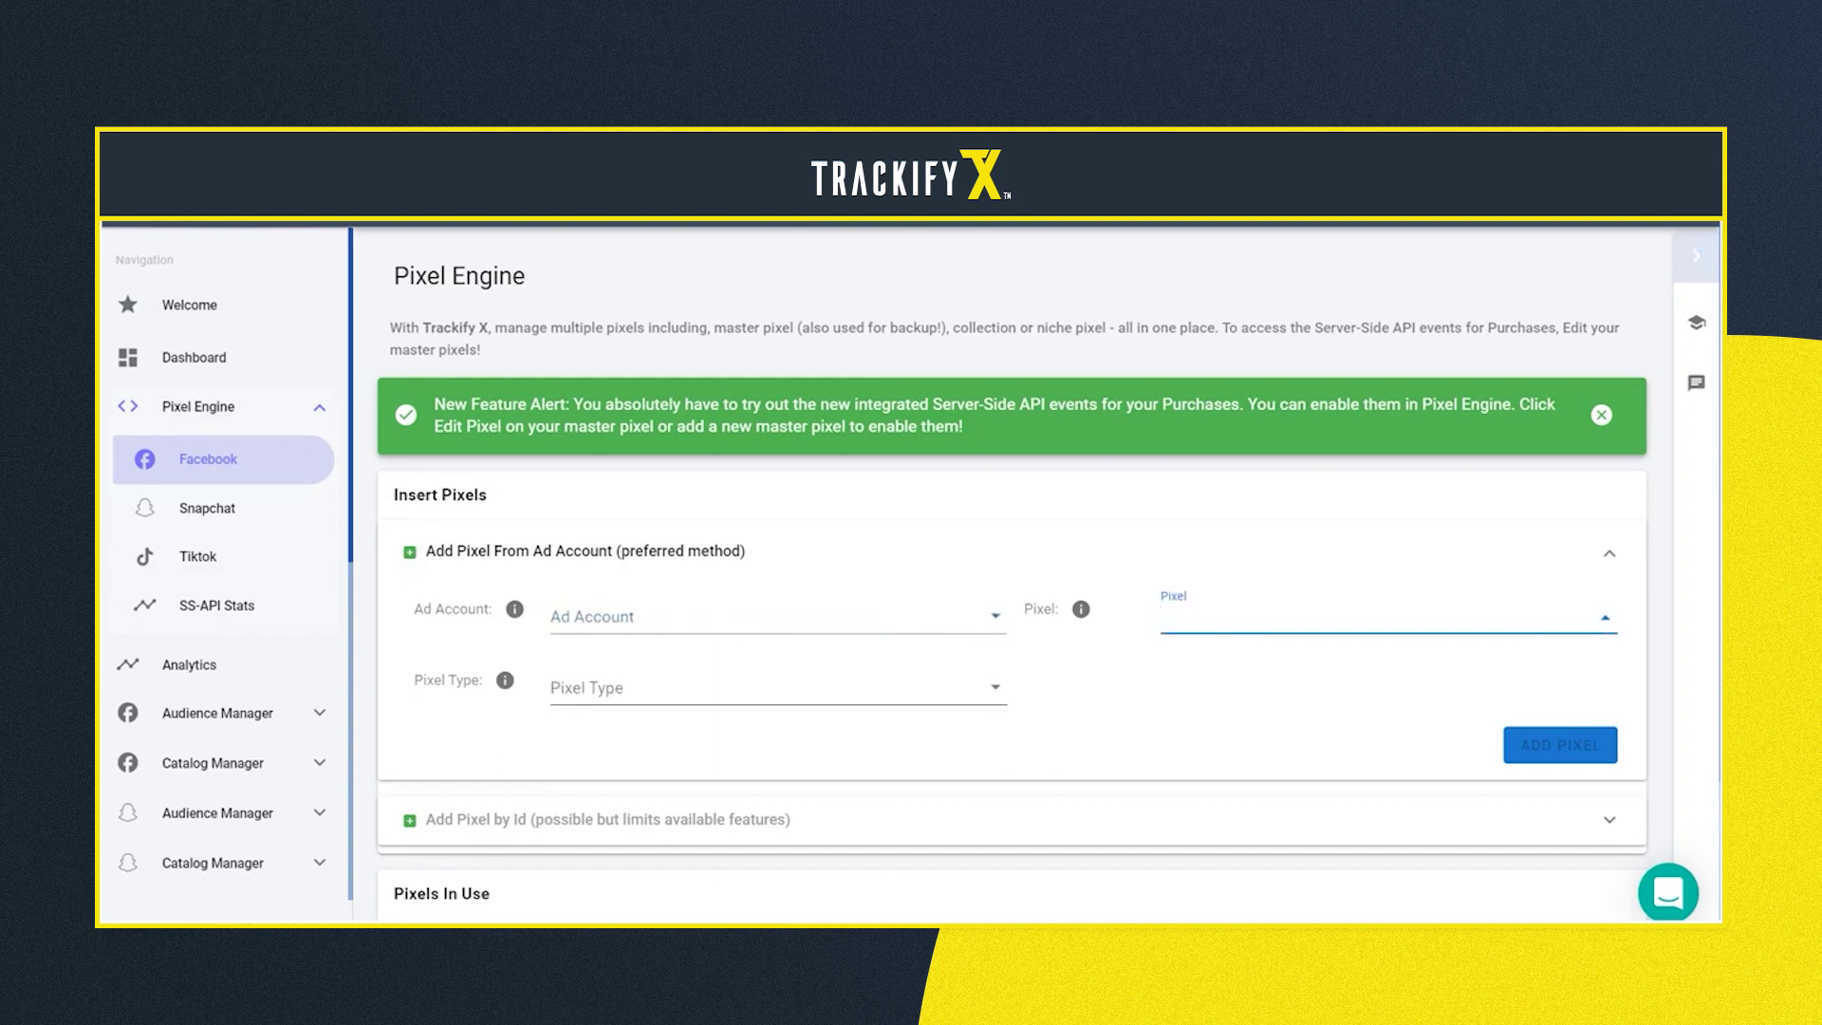
pyautogui.click(778, 687)
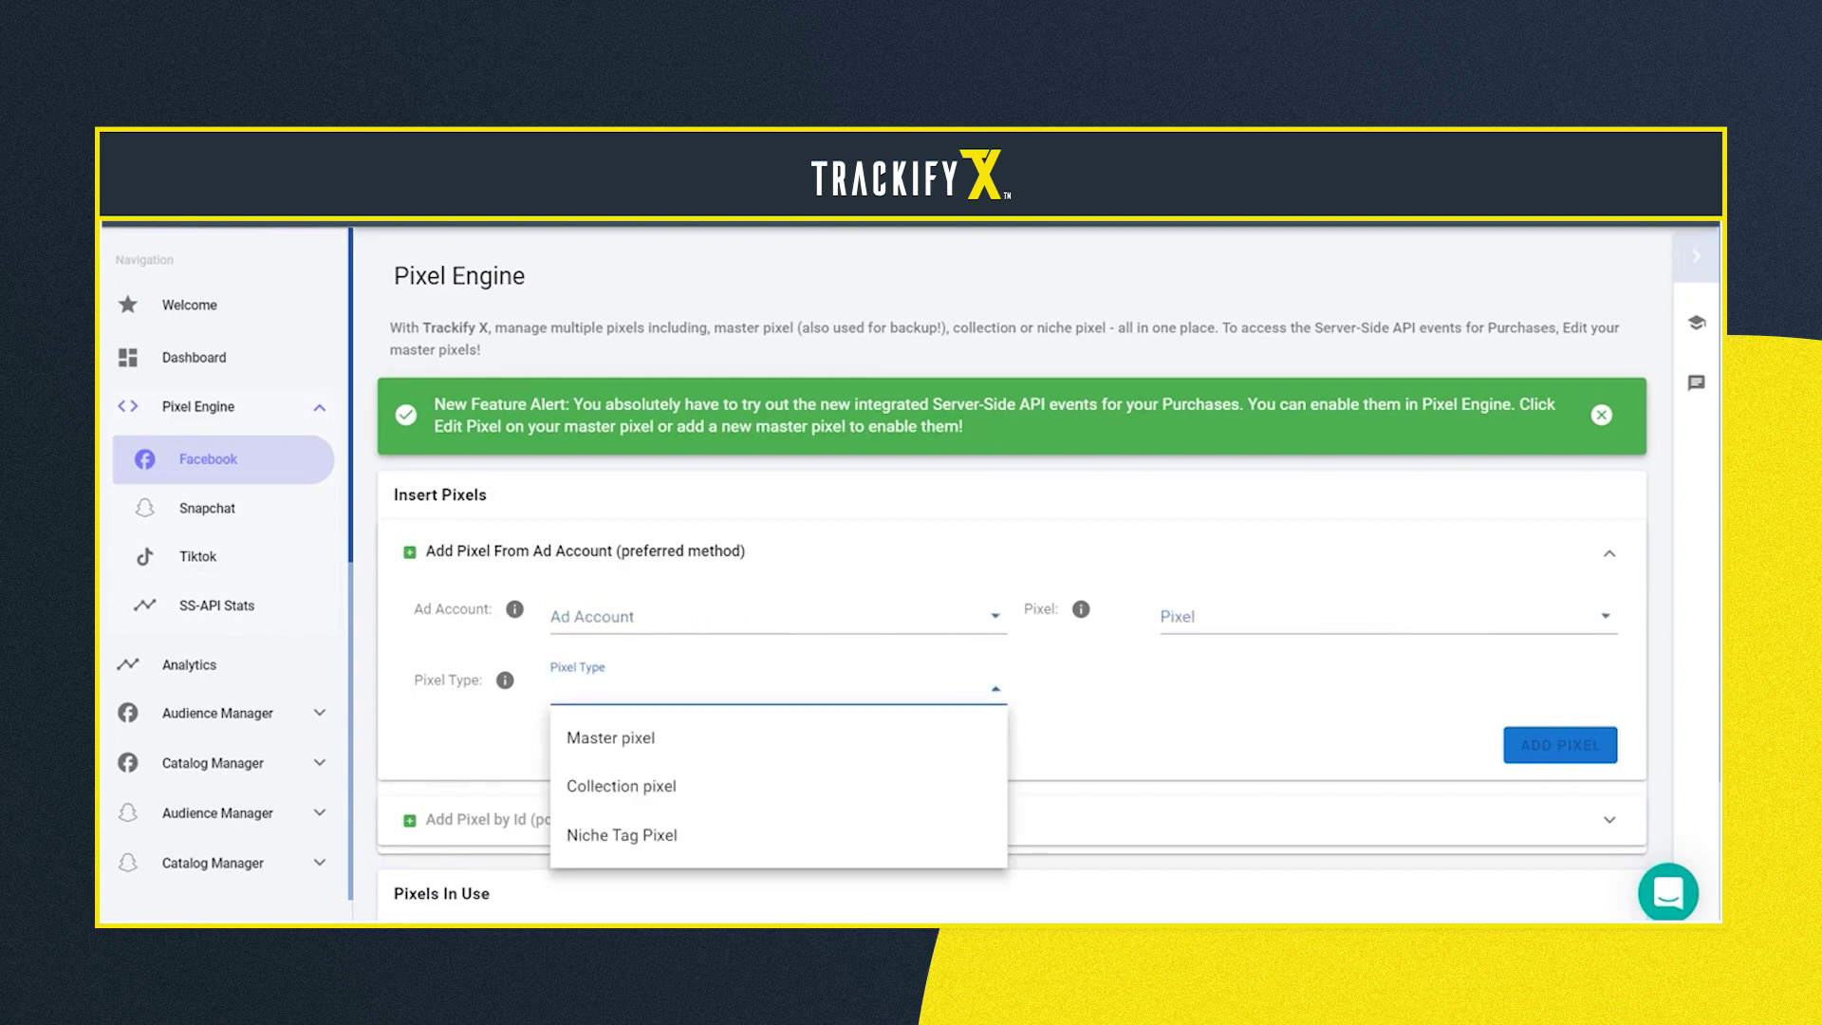
pyautogui.press('Escape')
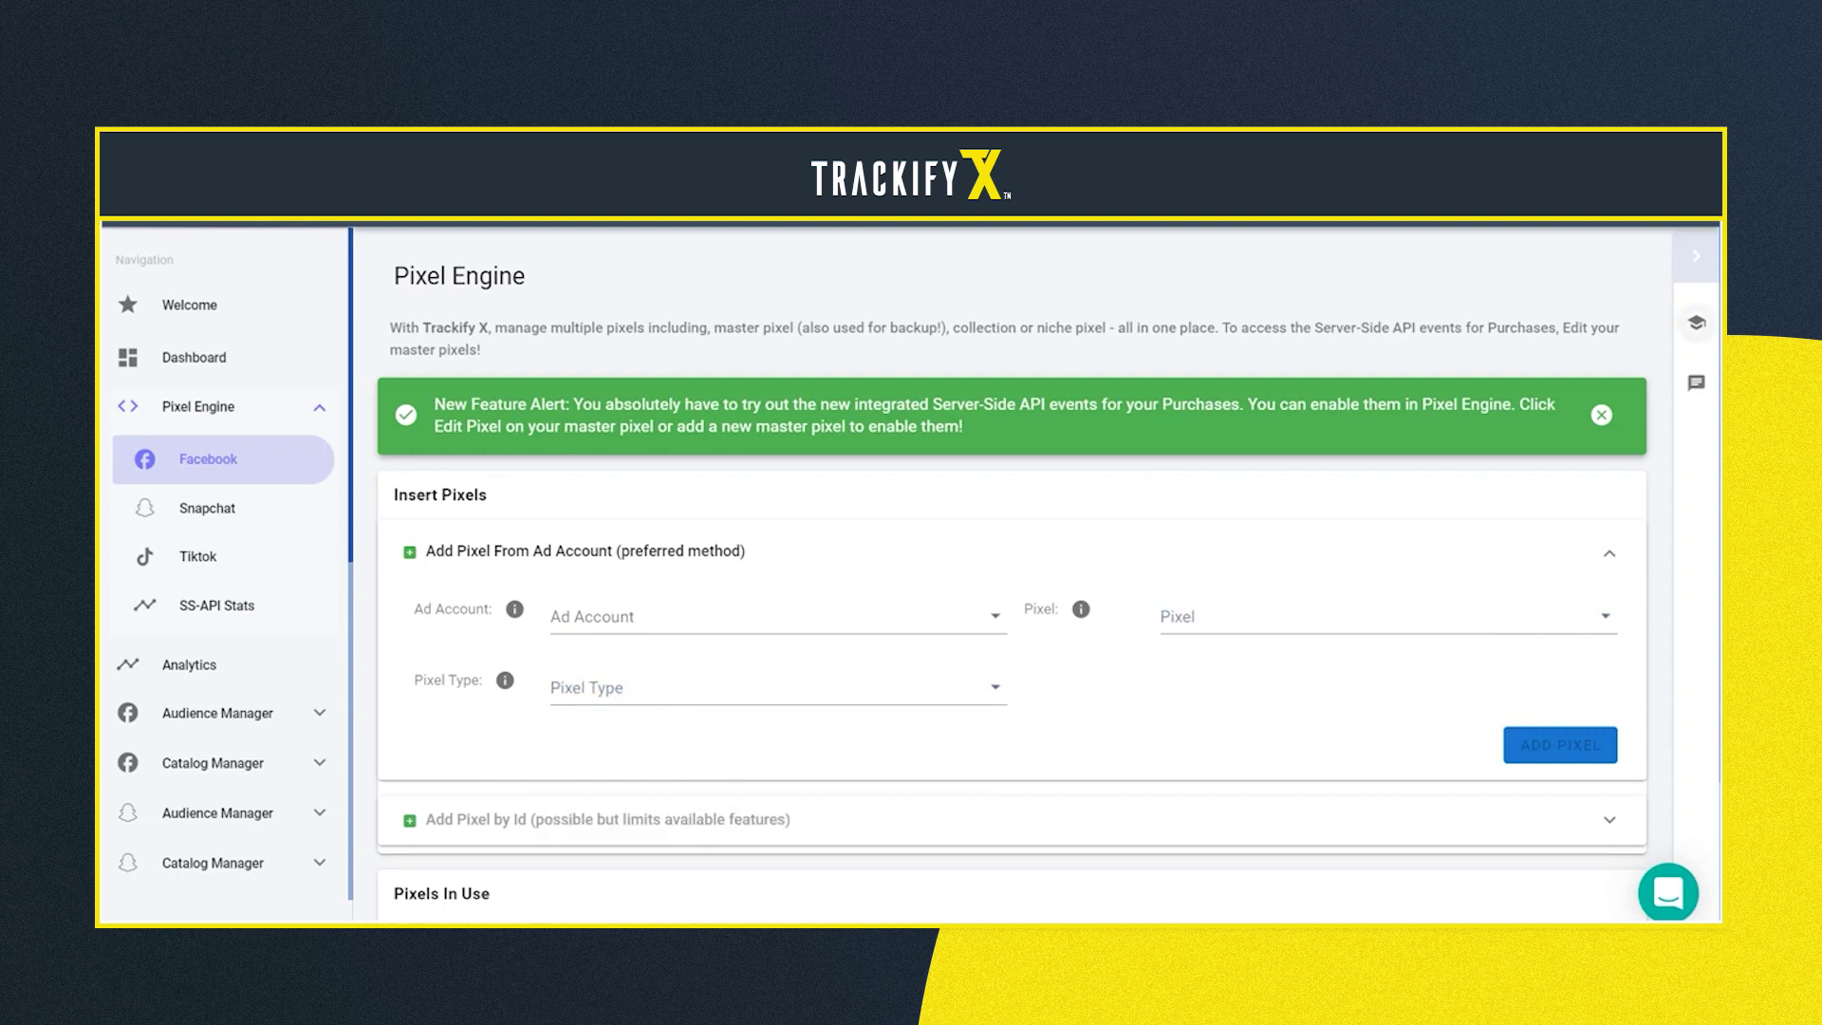
pyautogui.click(1697, 323)
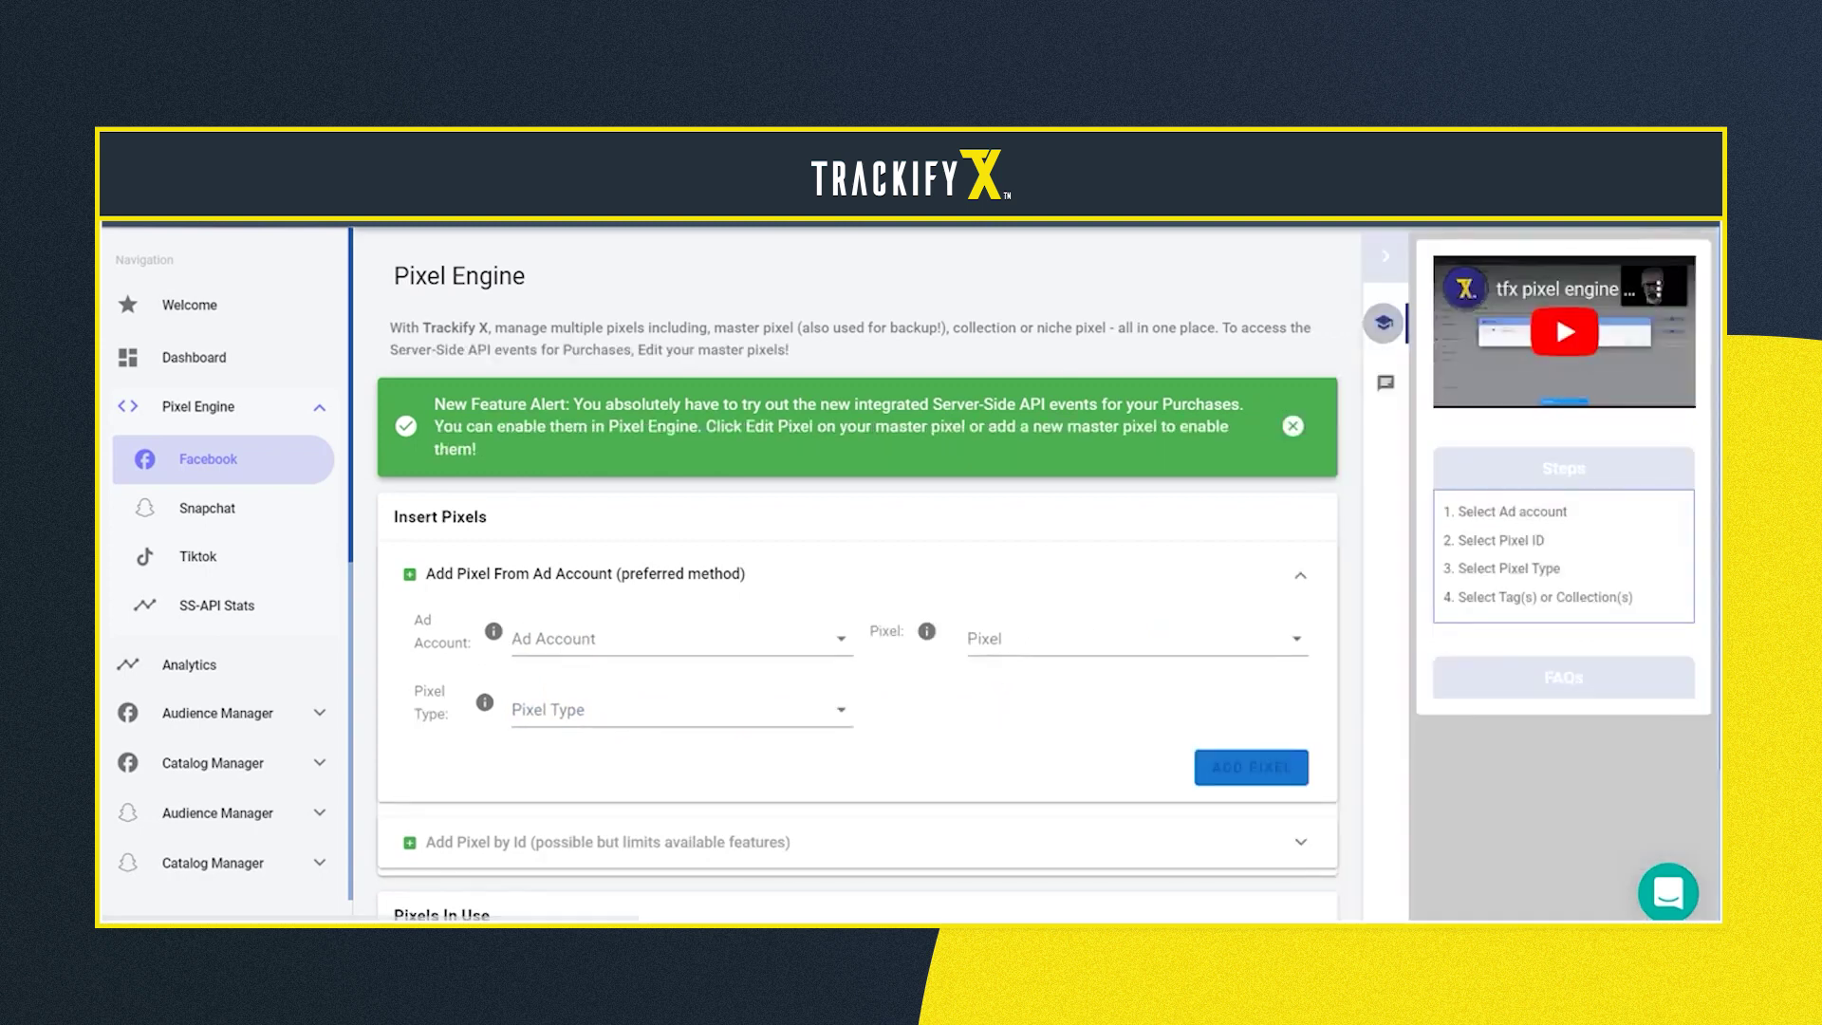